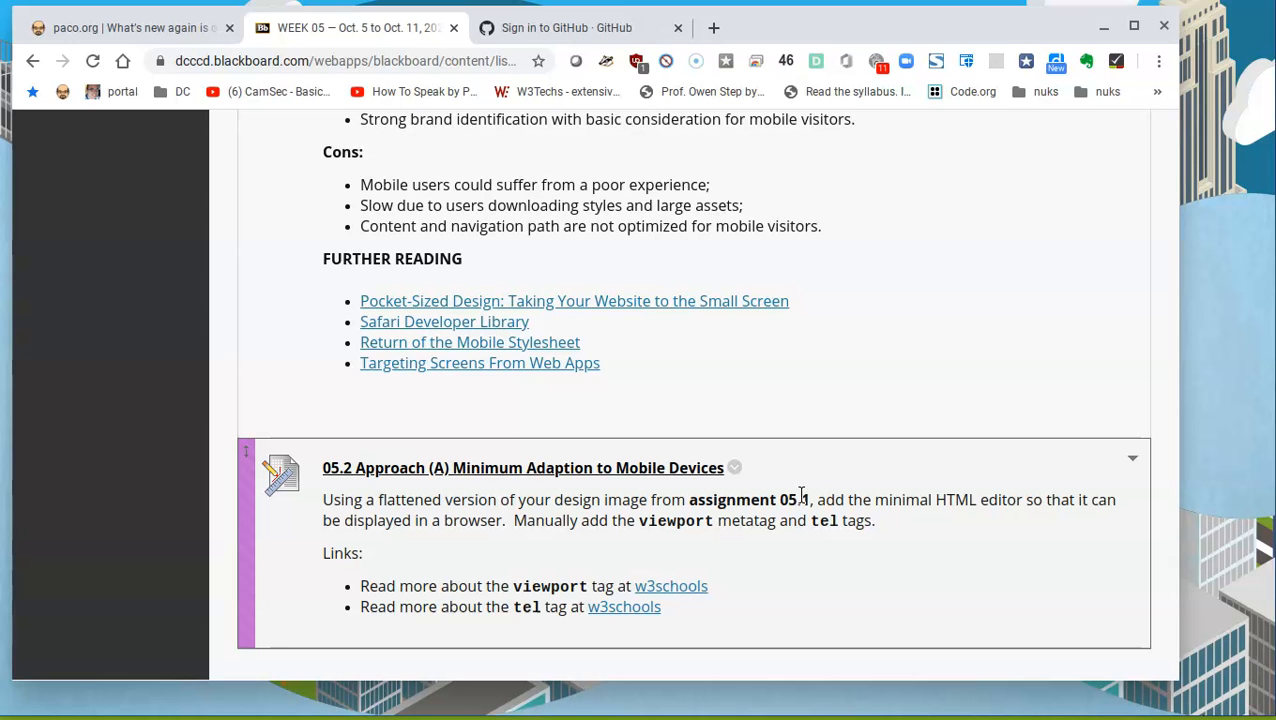
Step: Read through the Week 05 page, examining the 05.1 Mobile Web Page Design instructions and example graphic
scroll(655, 548, "up", 15)
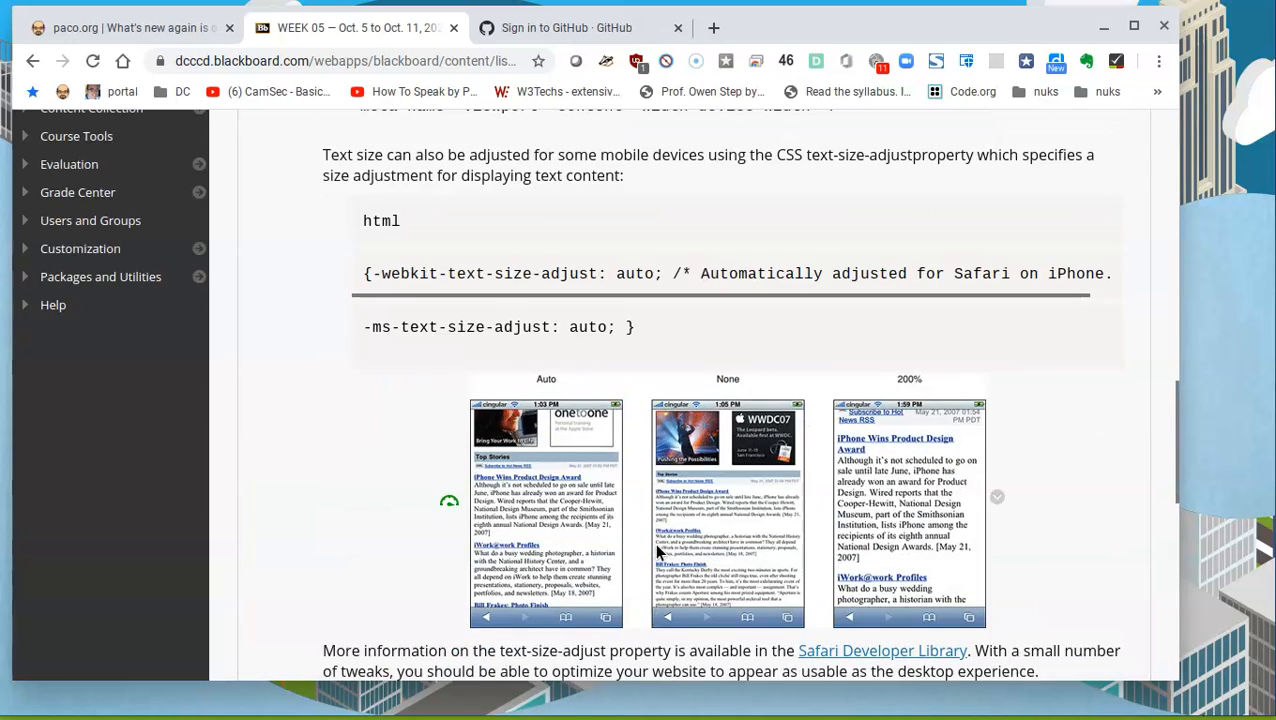
scroll(654, 542, "up", 15)
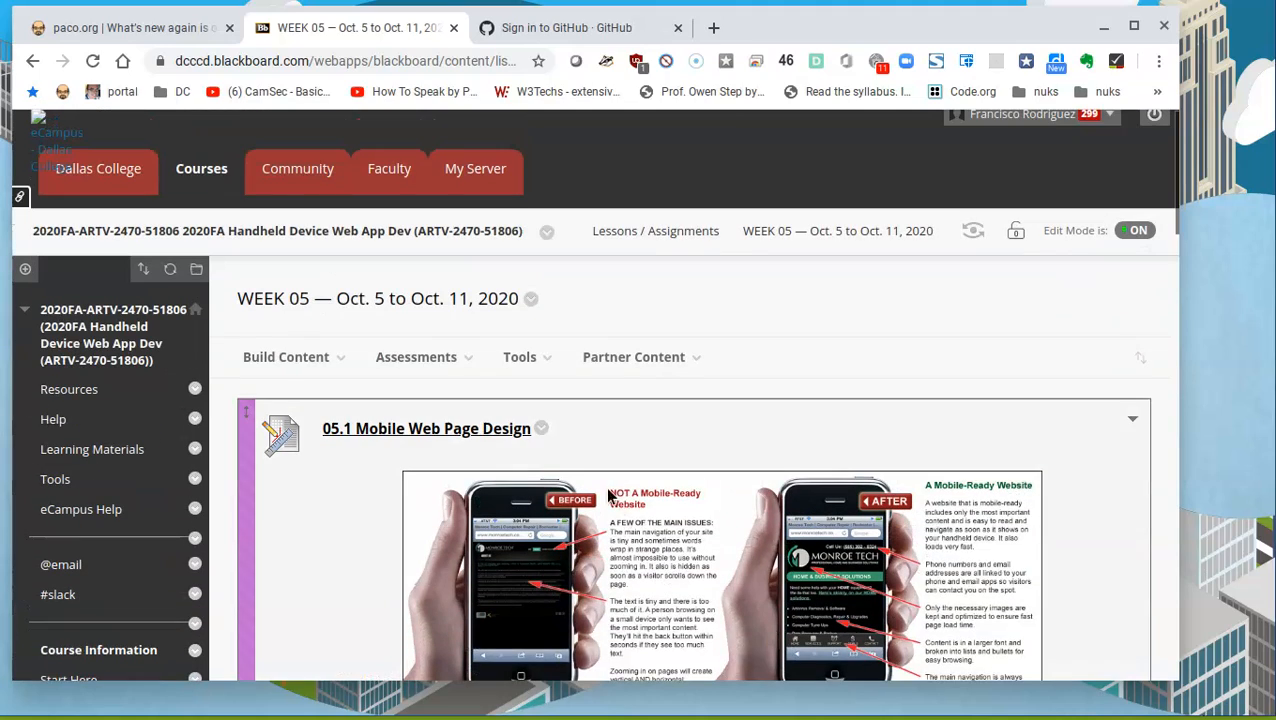
scroll(846, 460, "down", 1)
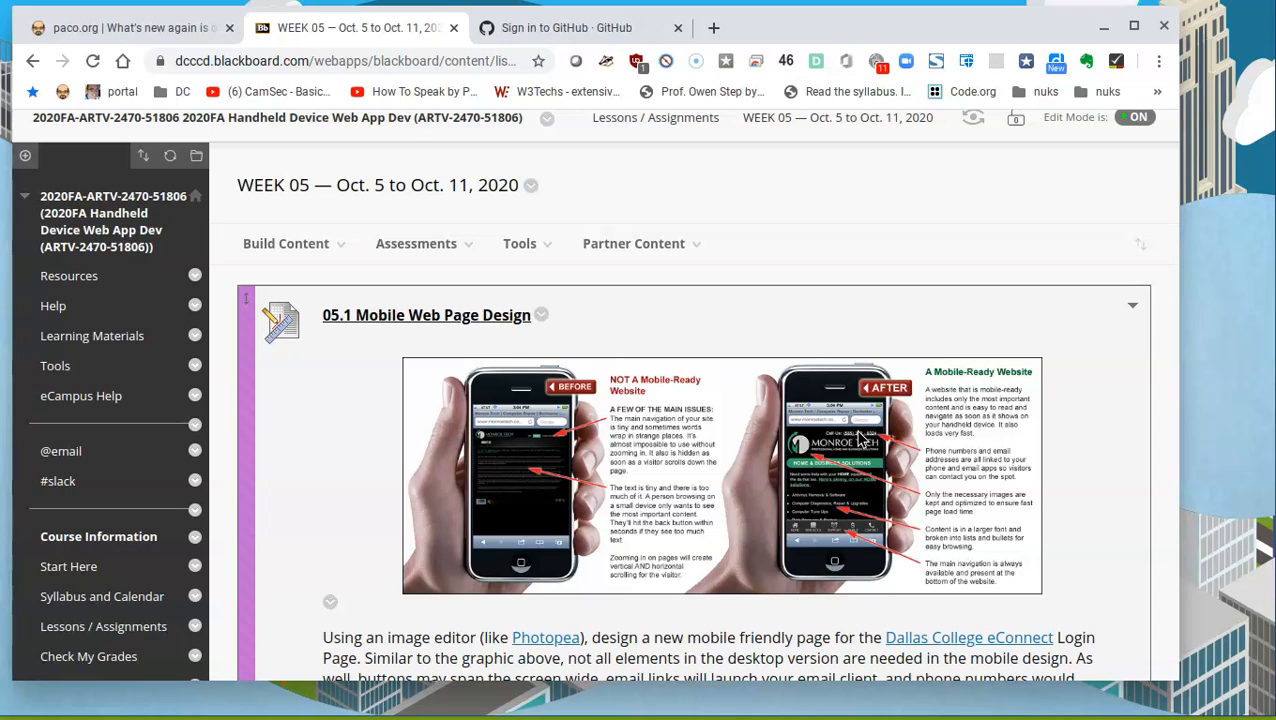
scroll(1095, 398, "down", 3)
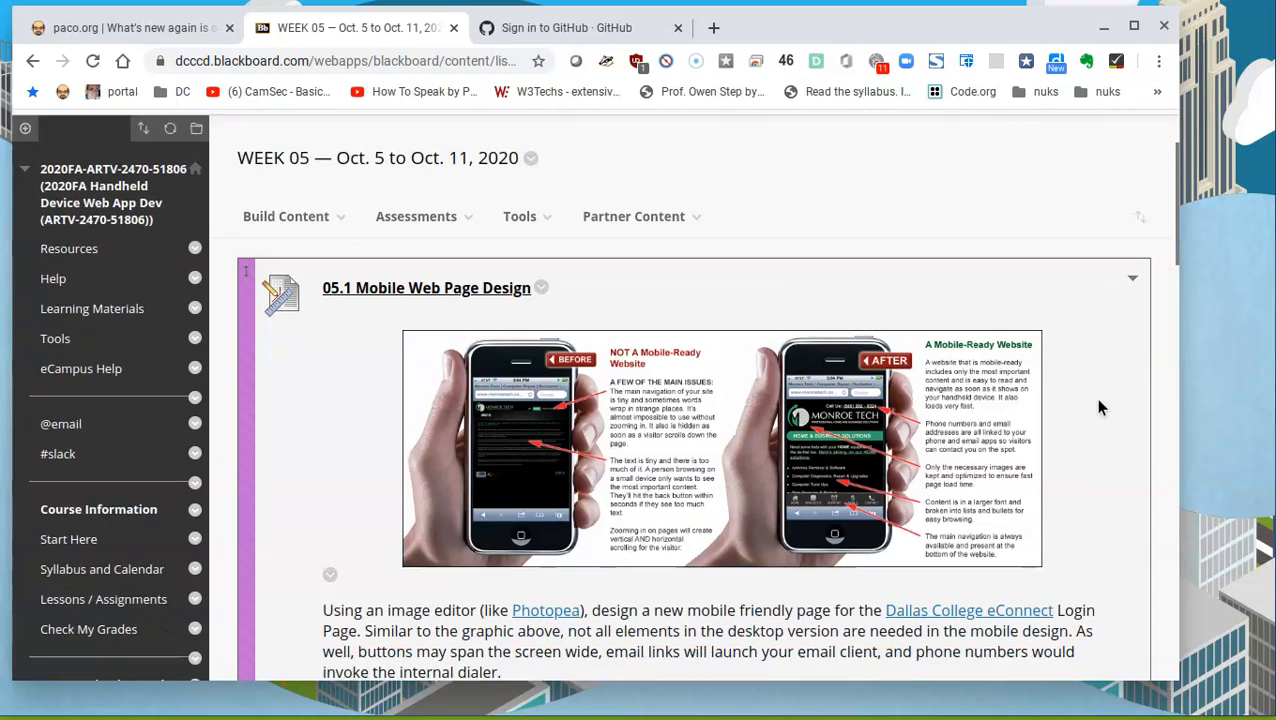
scroll(855, 415, "down", 4)
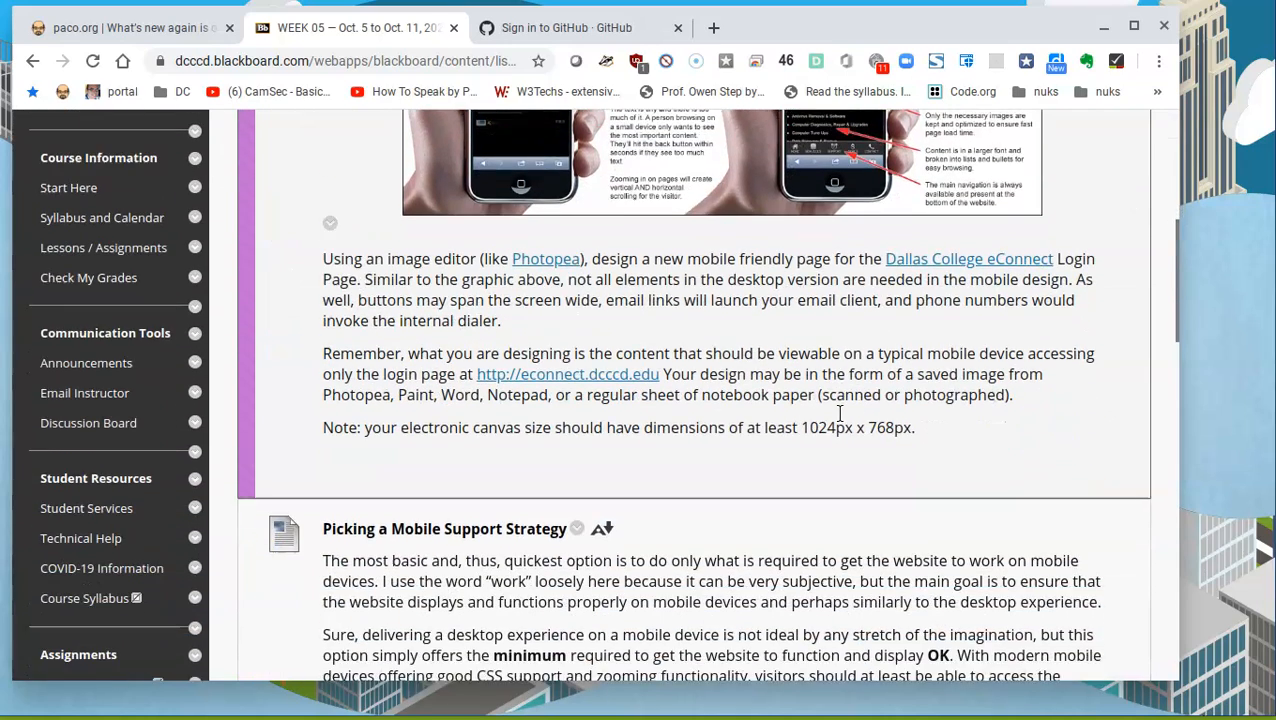
scroll(840, 413, "down", 1)
scroll(840, 413, "up", 2)
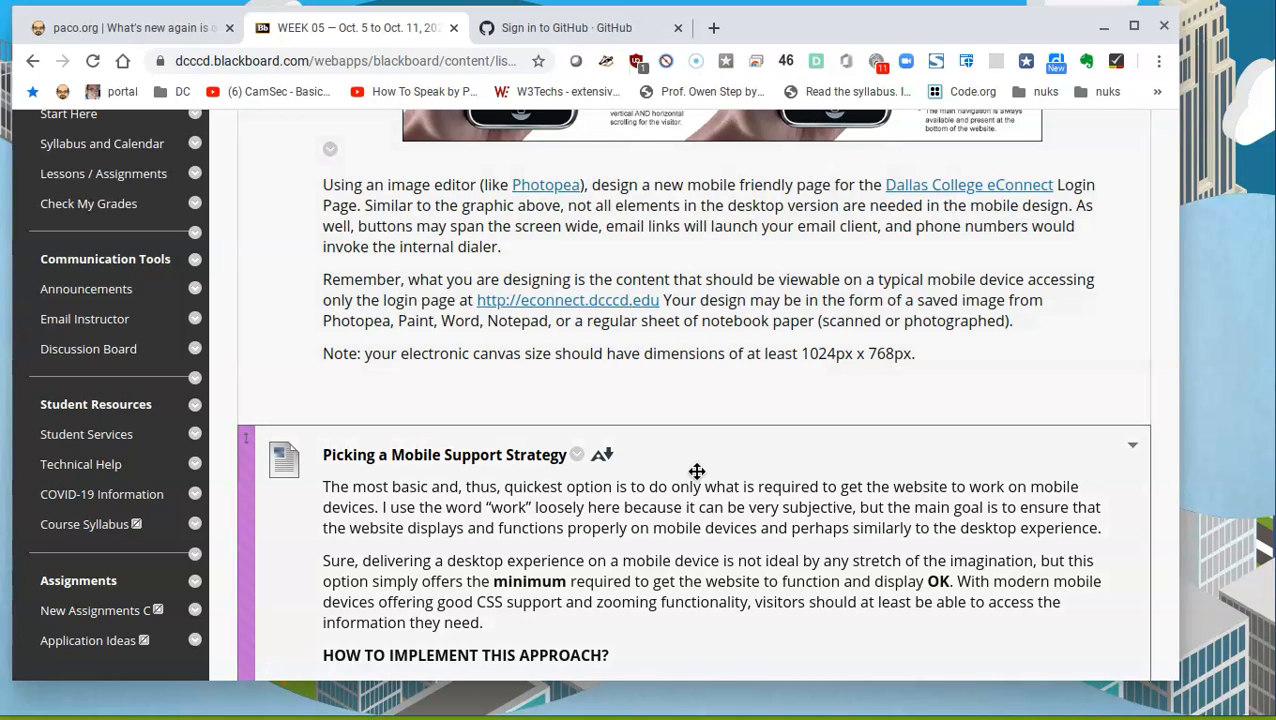
scroll(695, 473, "up", 3)
scroll(701, 420, "up", 2)
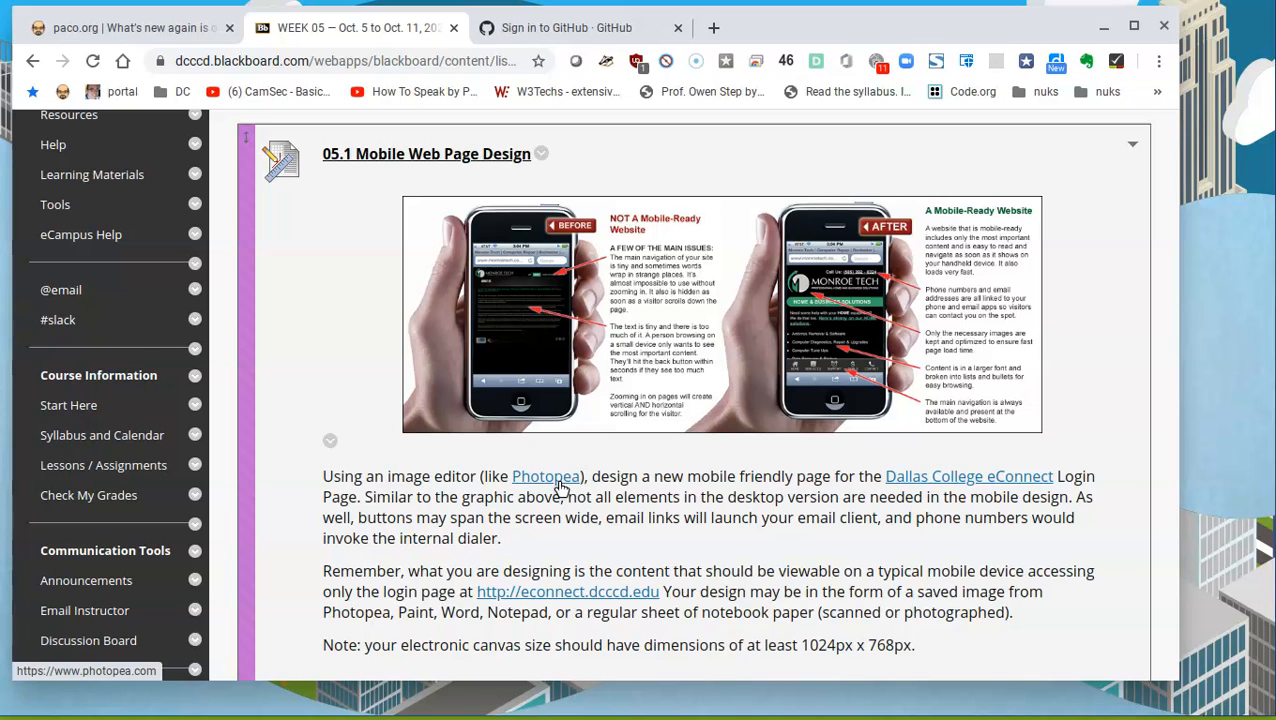
Step: Open the Photopea image editor from the link in assignment 05.1
left_click(546, 477)
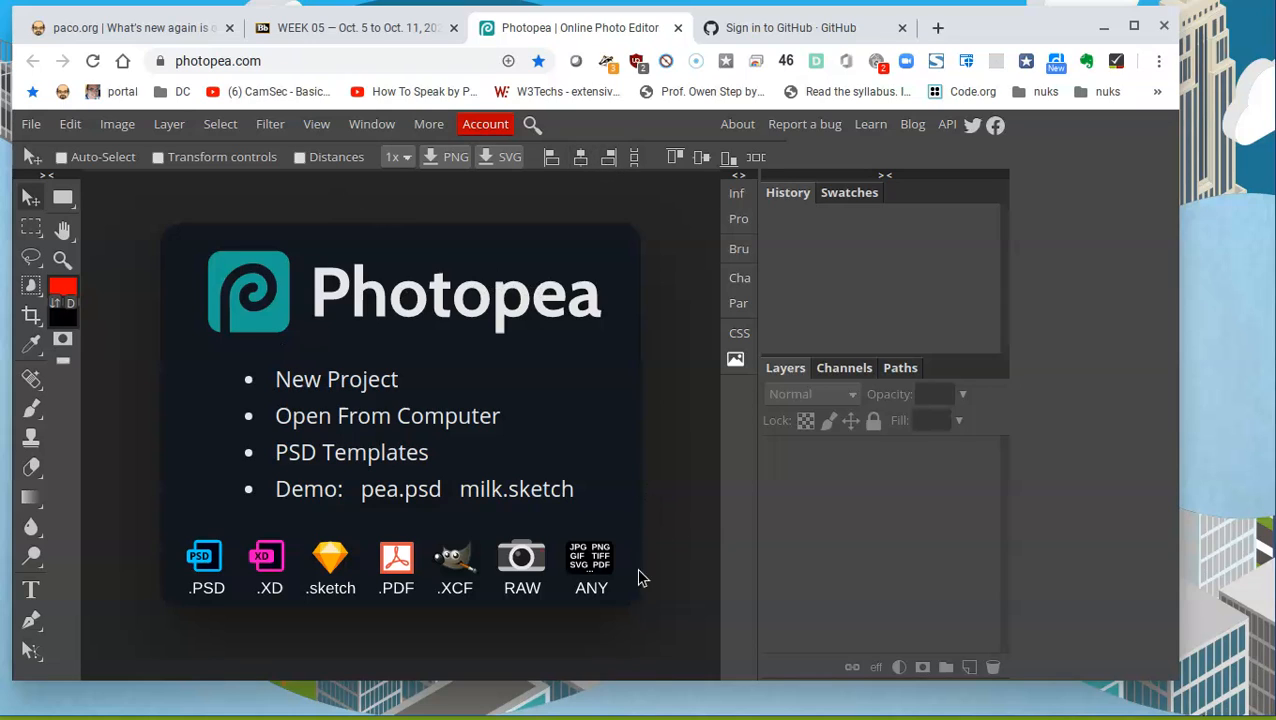
left_click_drag(672, 681, 669, 698)
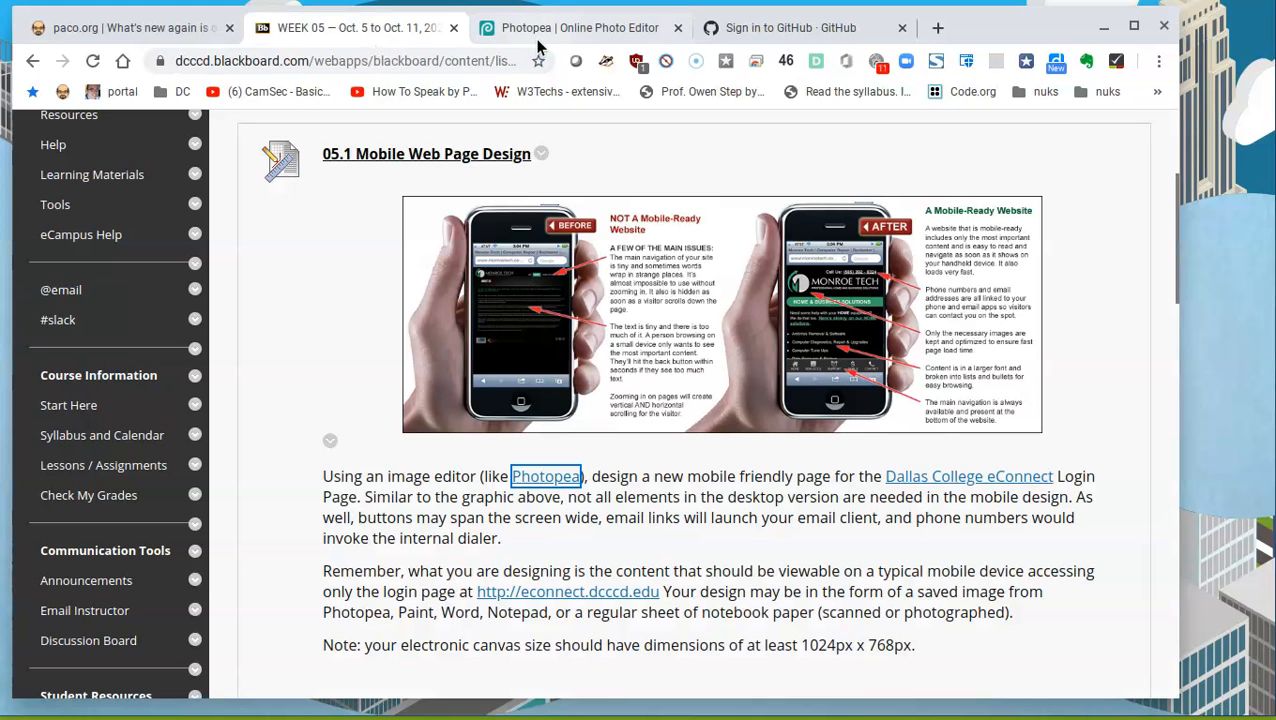
left_click(360, 28)
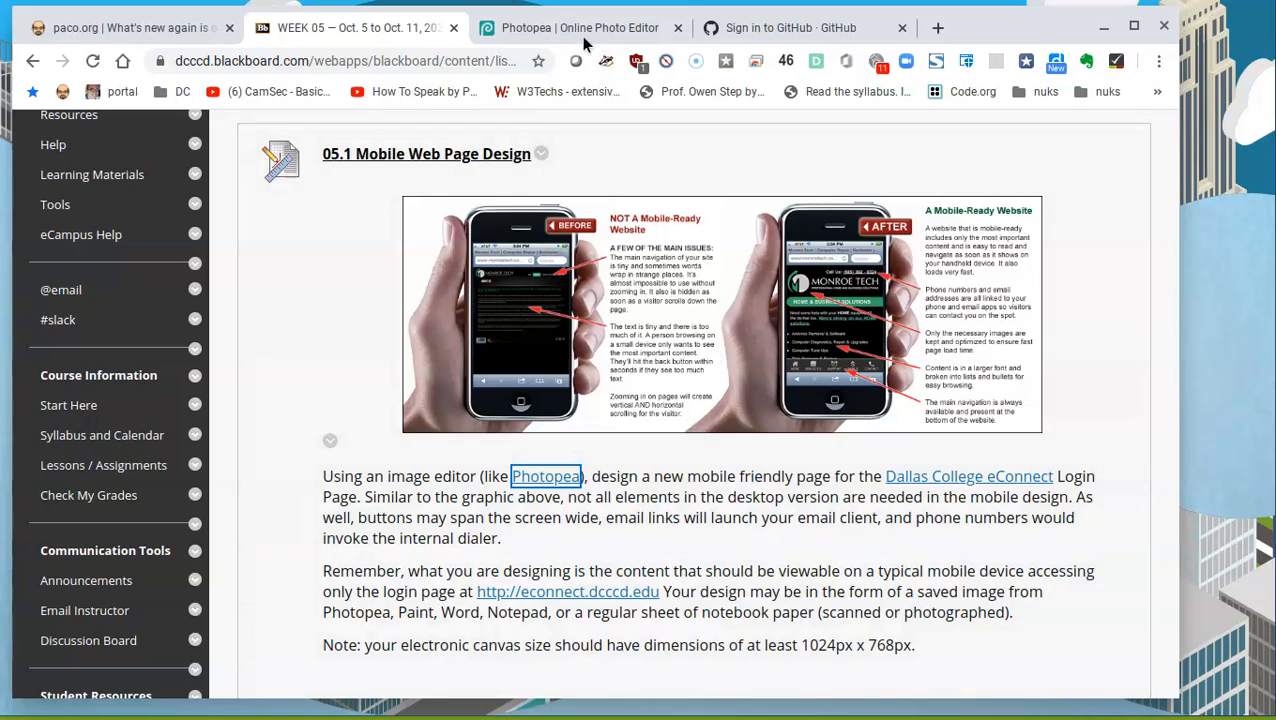
left_click(552, 28)
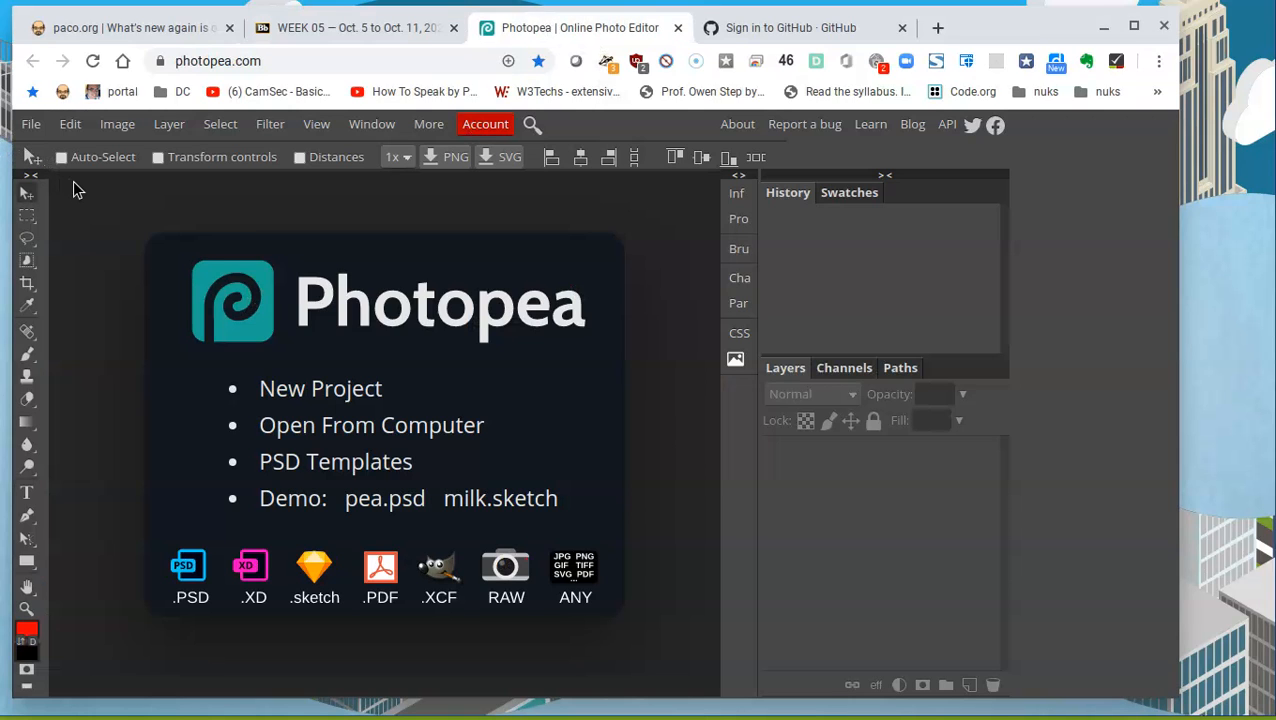
Step: Reload Photopea and open the settings for a new project
left_click(32, 127)
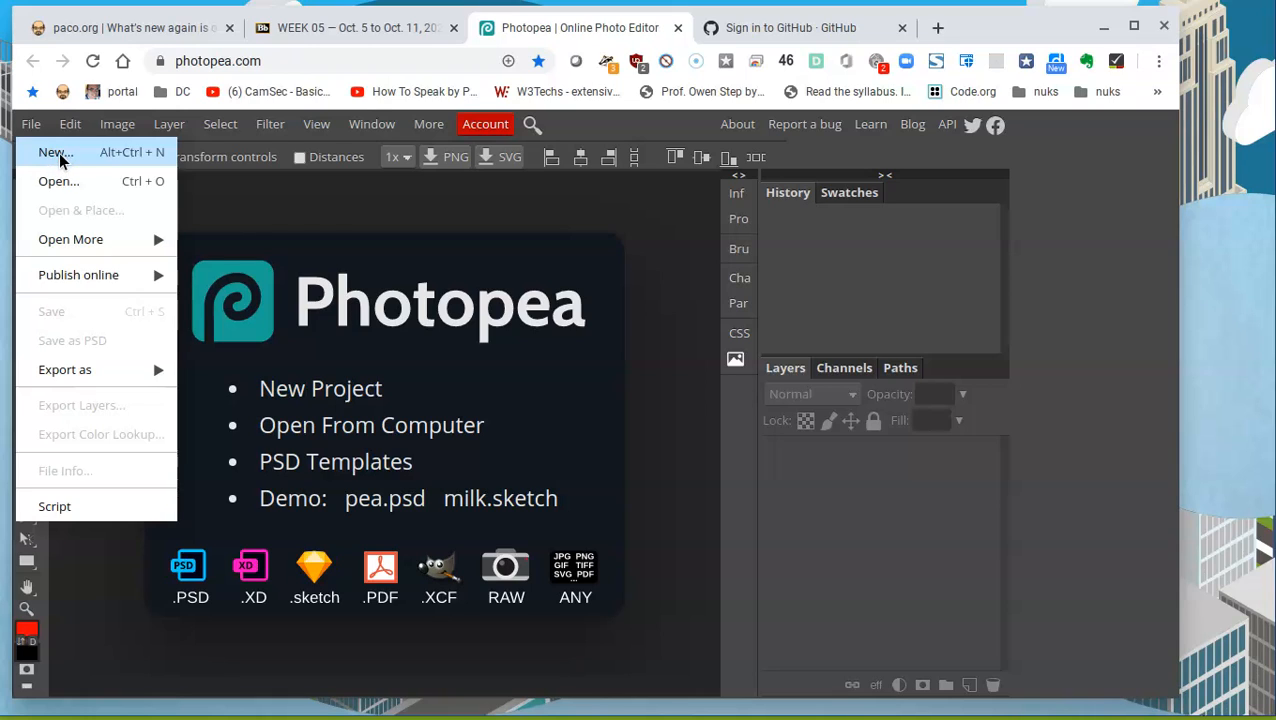
left_click(288, 391)
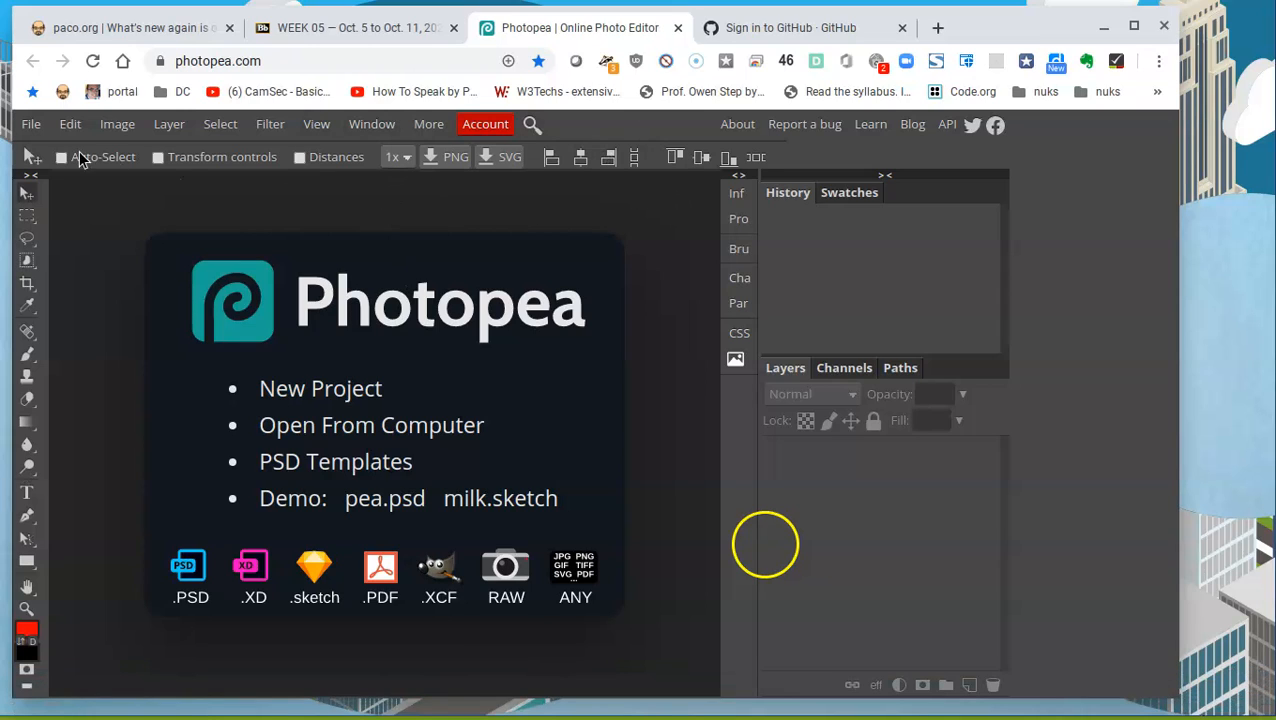
left_click(91, 62)
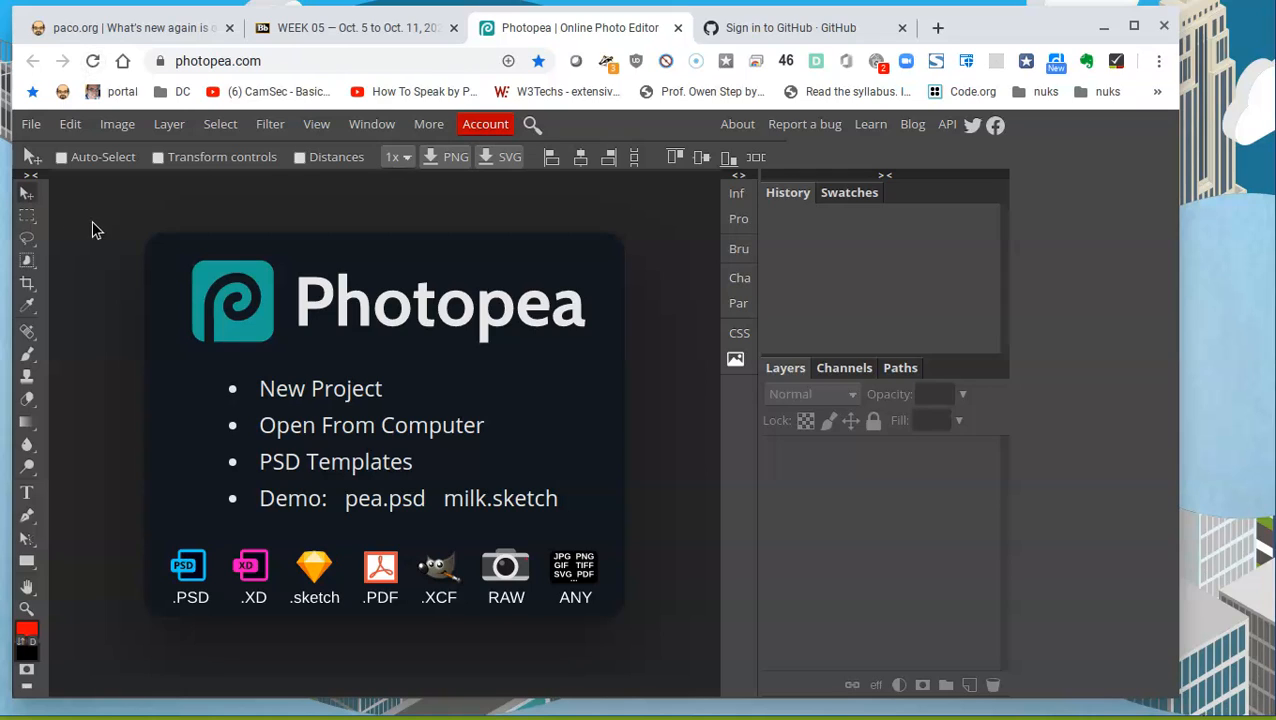
left_click(31, 124)
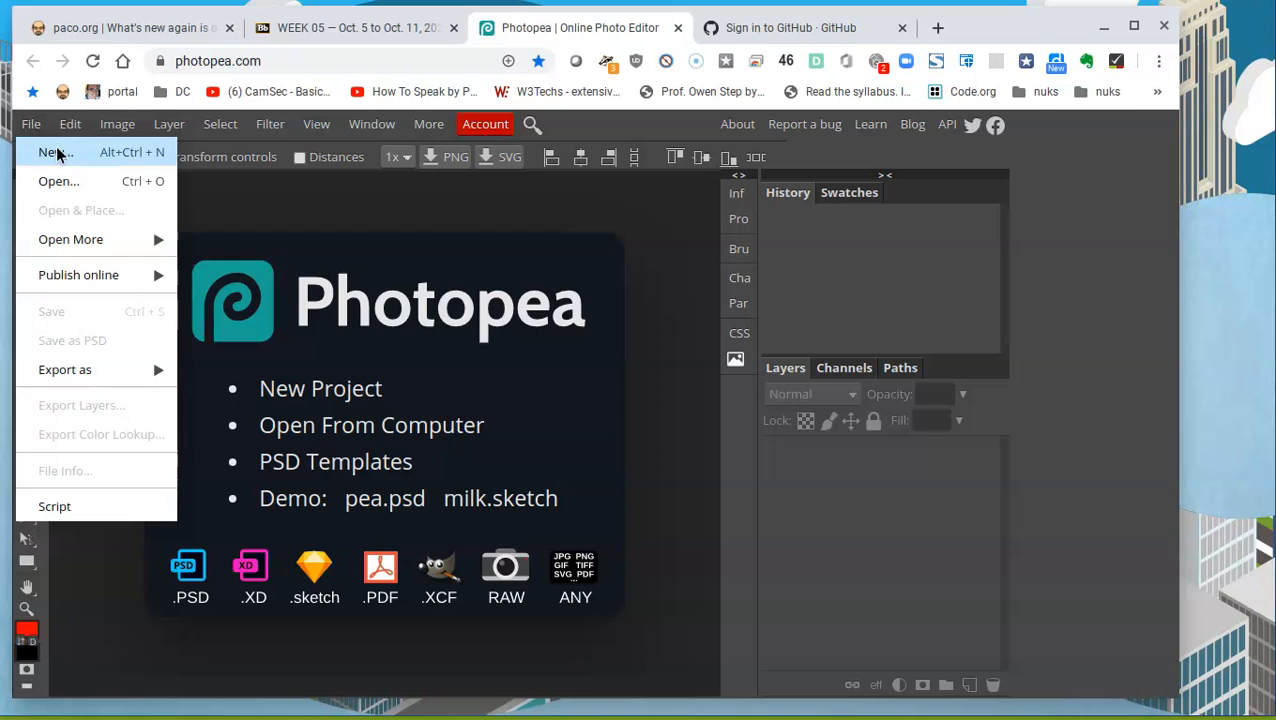
left_click(55, 153)
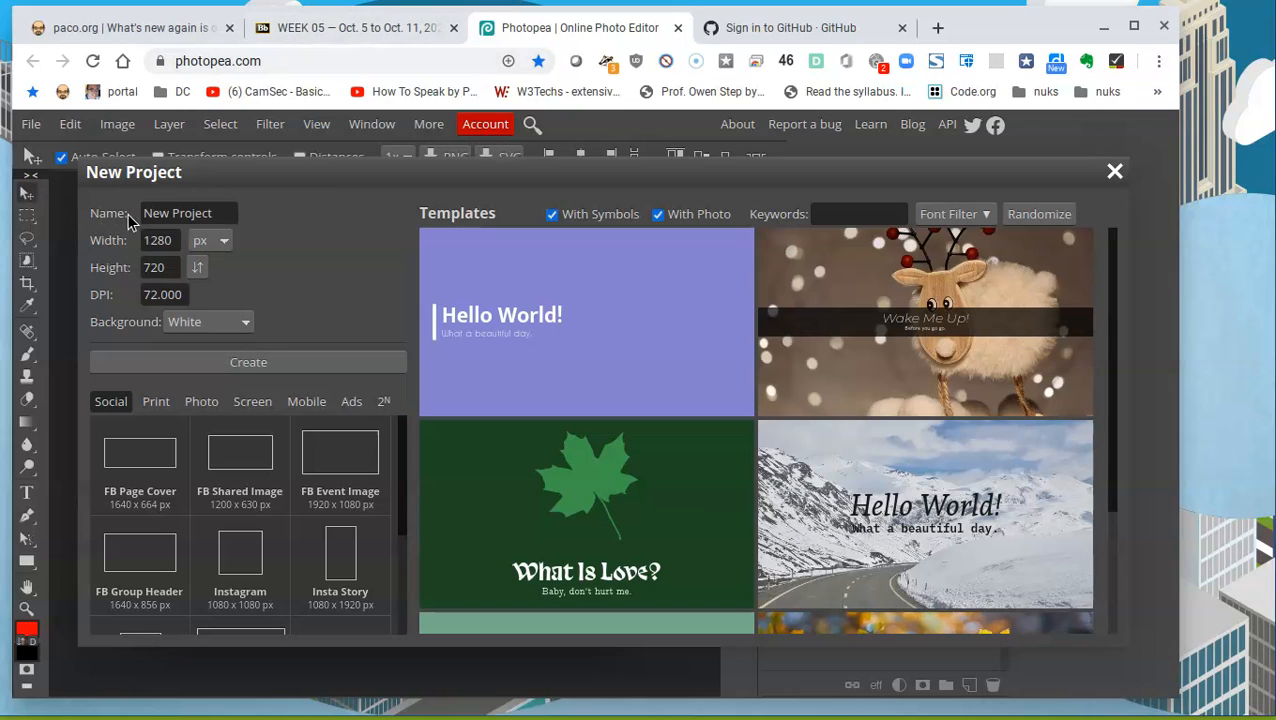
Step: Name the new project myweek5app
left_click(212, 215)
double_click(213, 215)
left_click_drag(228, 215, 76, 204)
triple_click(175, 214)
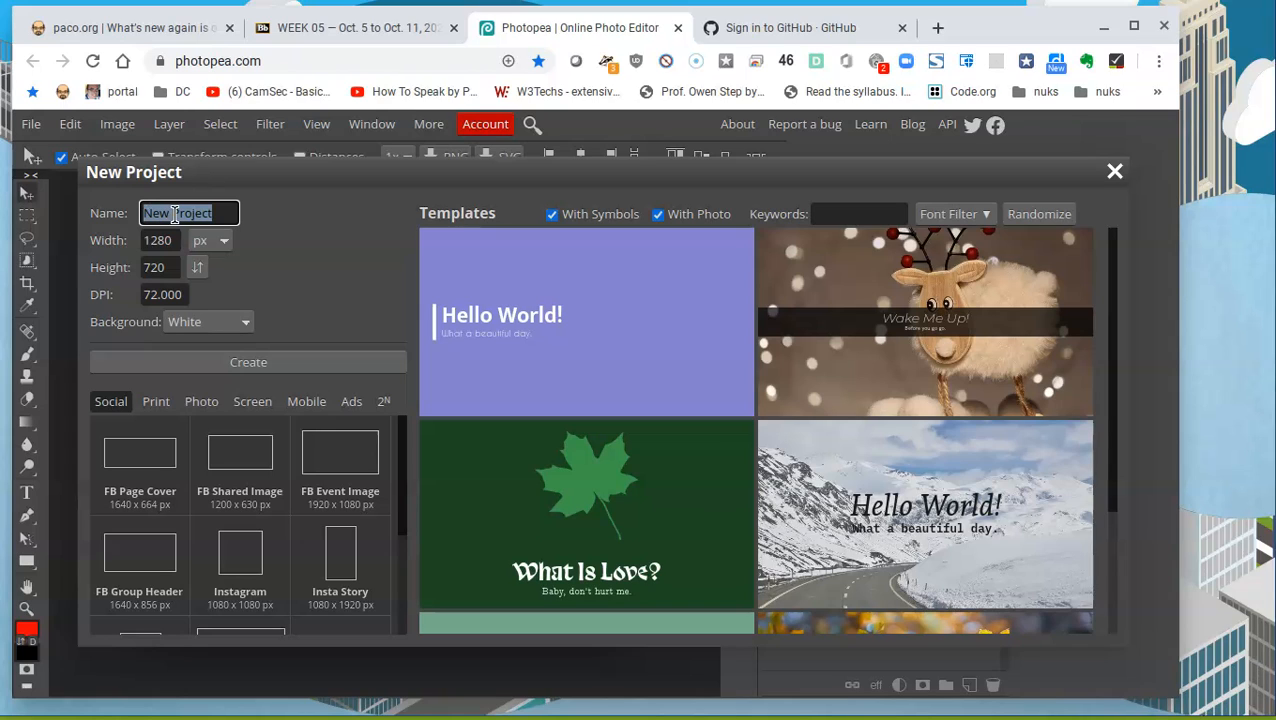
type("m")
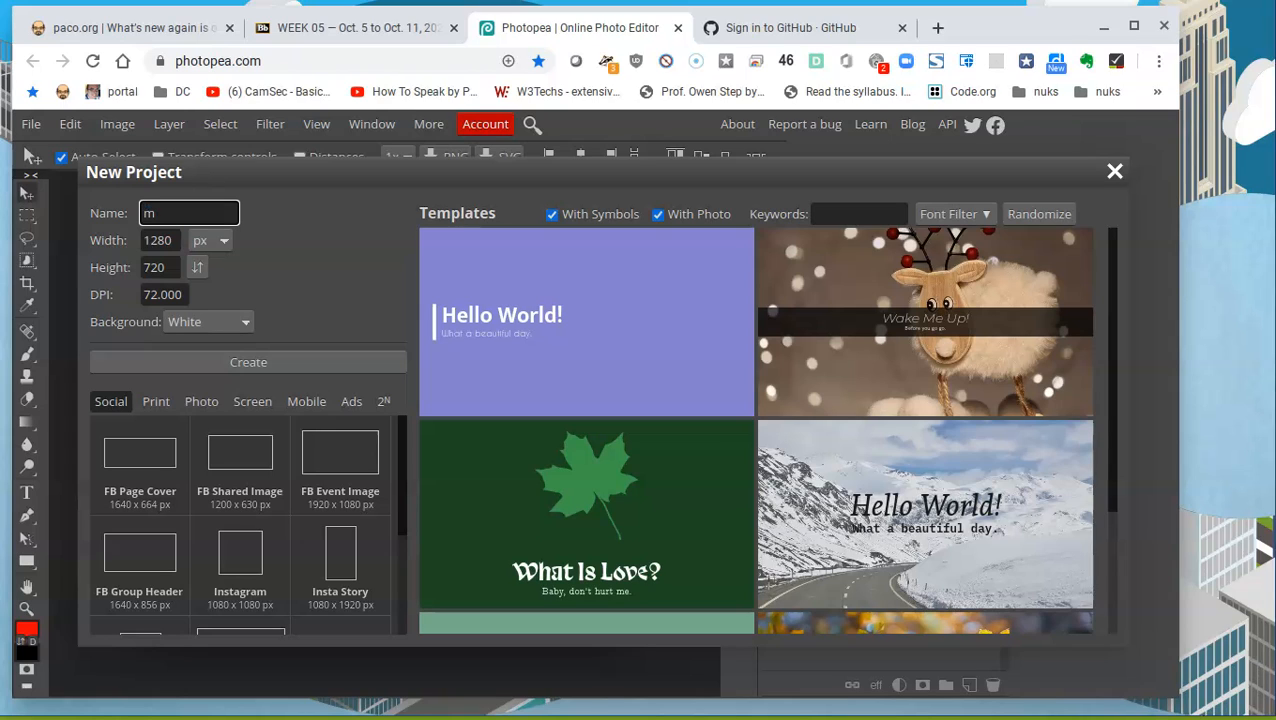
type("yweek5app")
Step: Check the minimum canvas size in the Week 05 assignment note and return to the new project settings in Photopea
left_click_drag(324, 9, 322, 26)
left_click(336, 42)
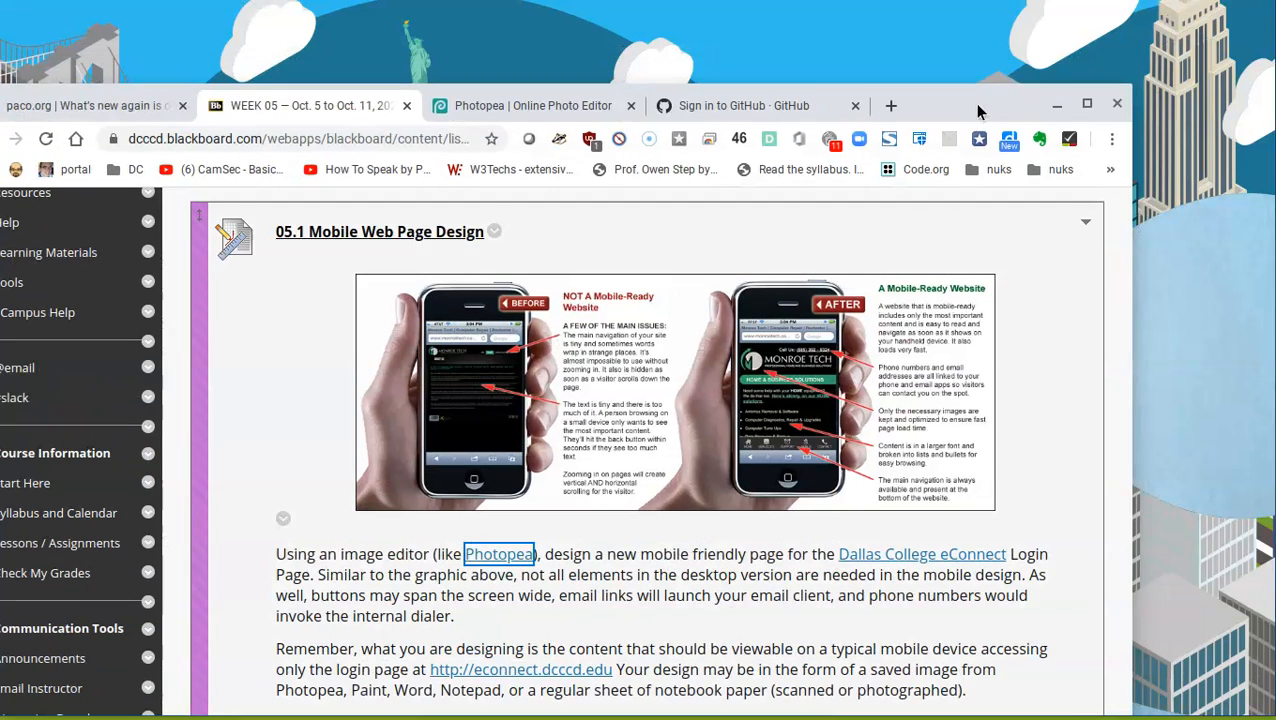
left_click_drag(977, 104, 1011, 37)
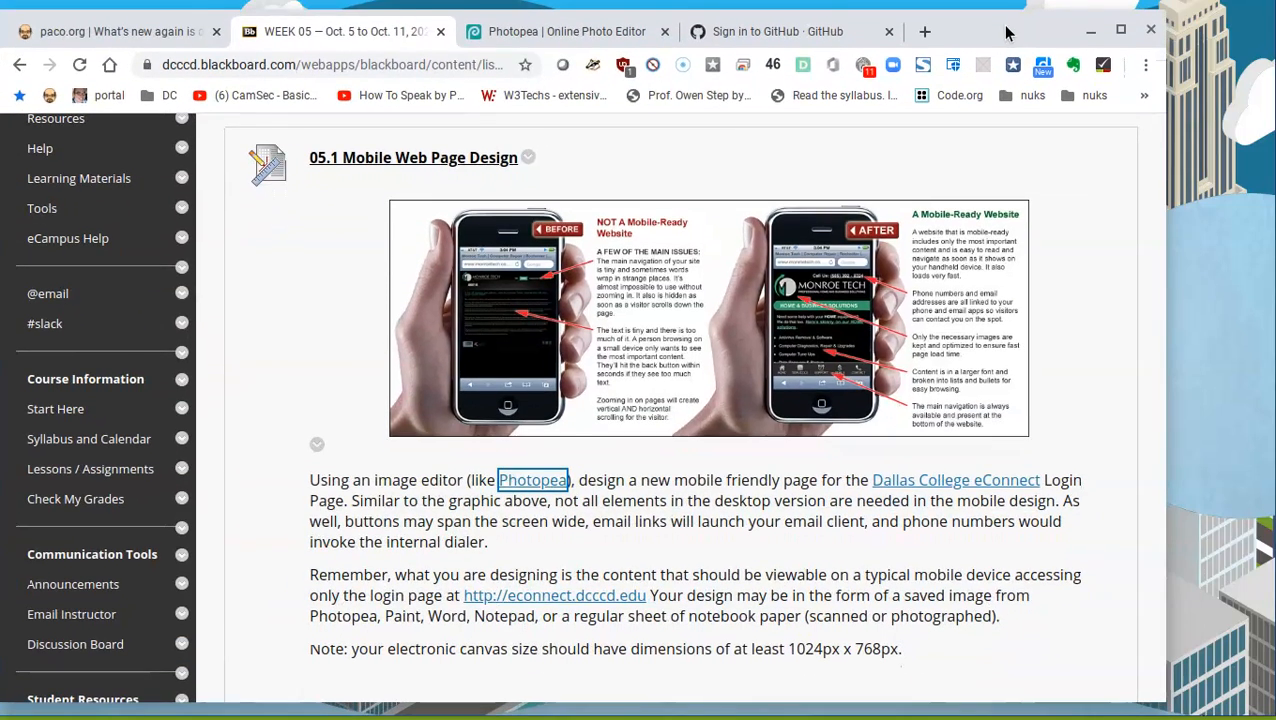
left_click(577, 40)
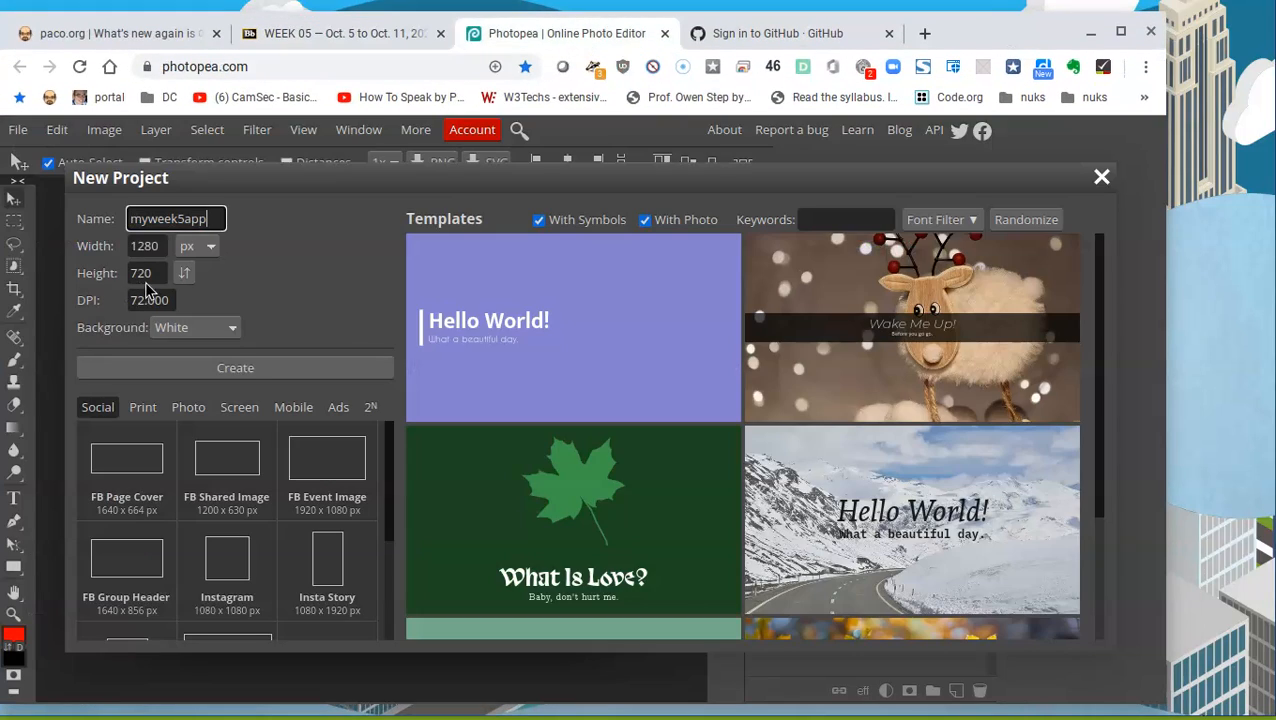
Step: Set the canvas to 1024 px wide by 768 px high and create the project with a white background at 72 DPI
double_click(148, 247)
type("1024")
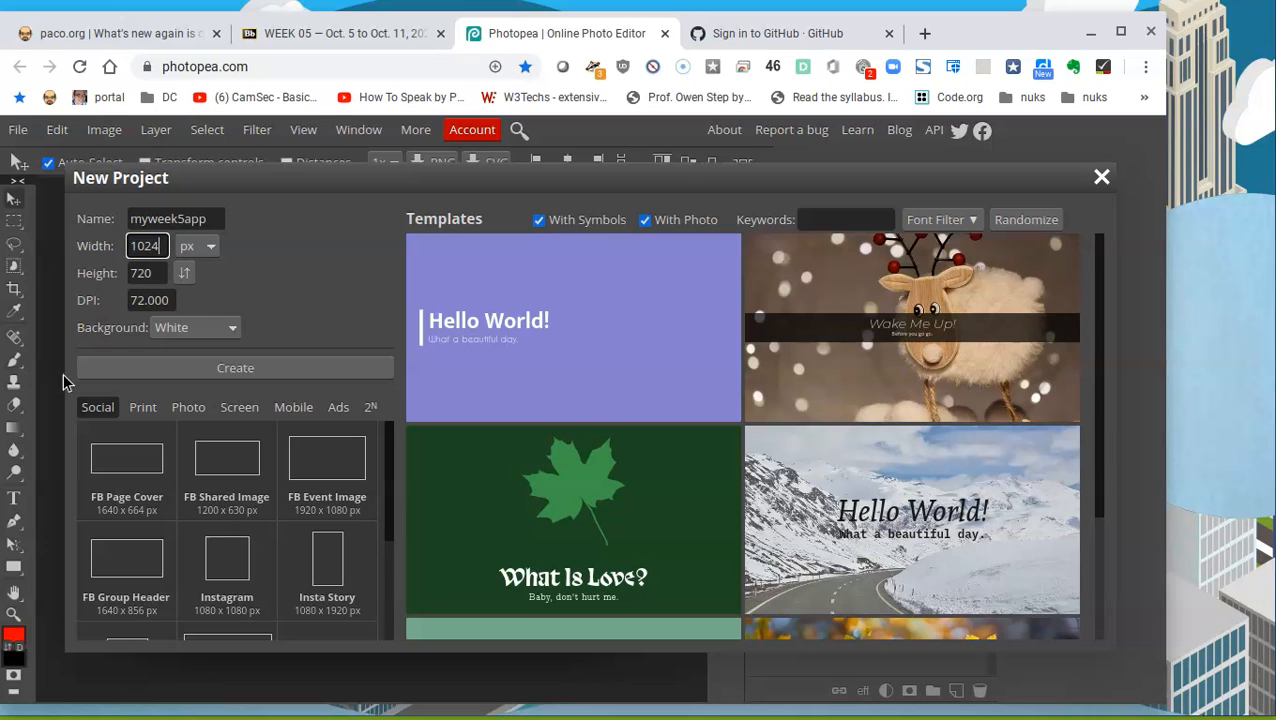
double_click(142, 273)
type("768")
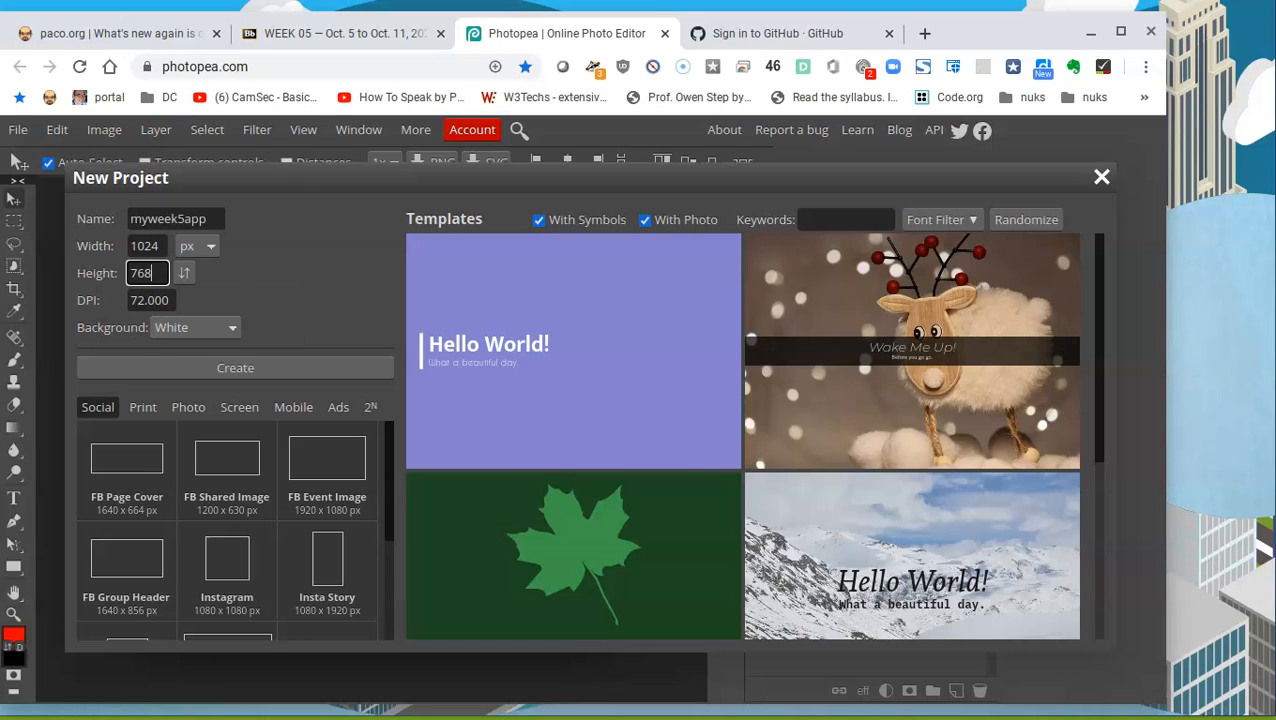
double_click(165, 299)
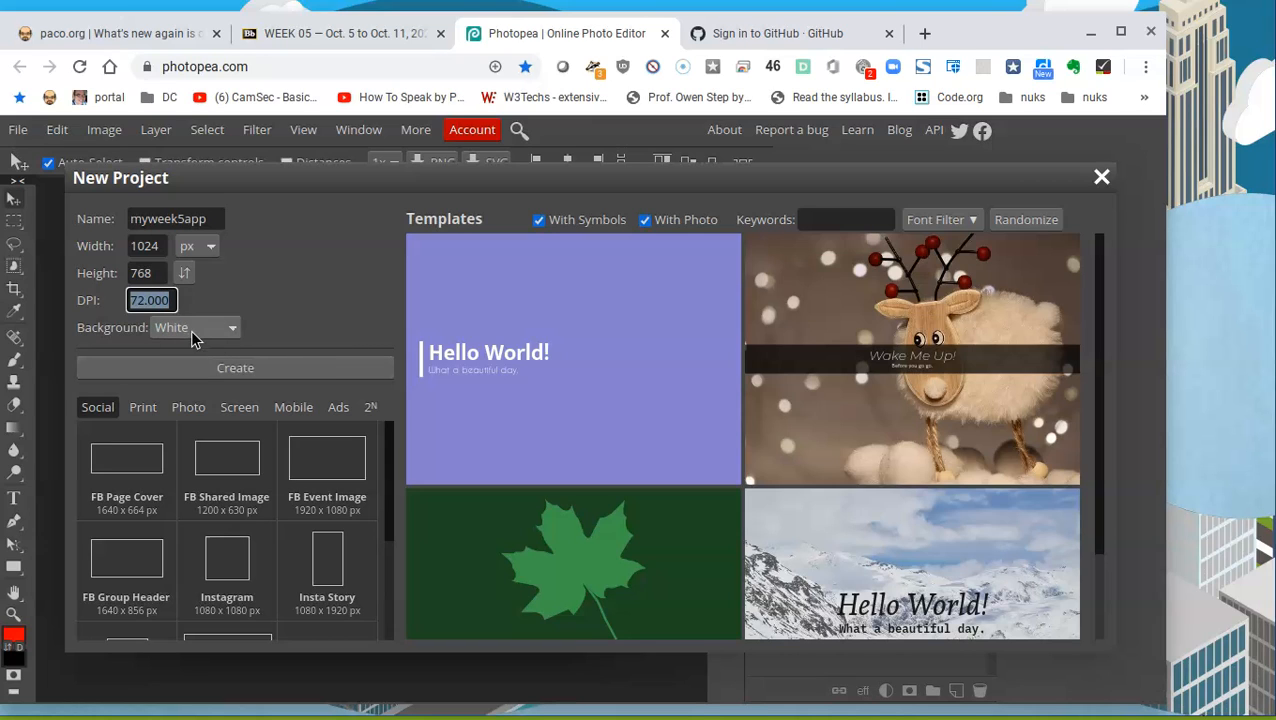
left_click(283, 372)
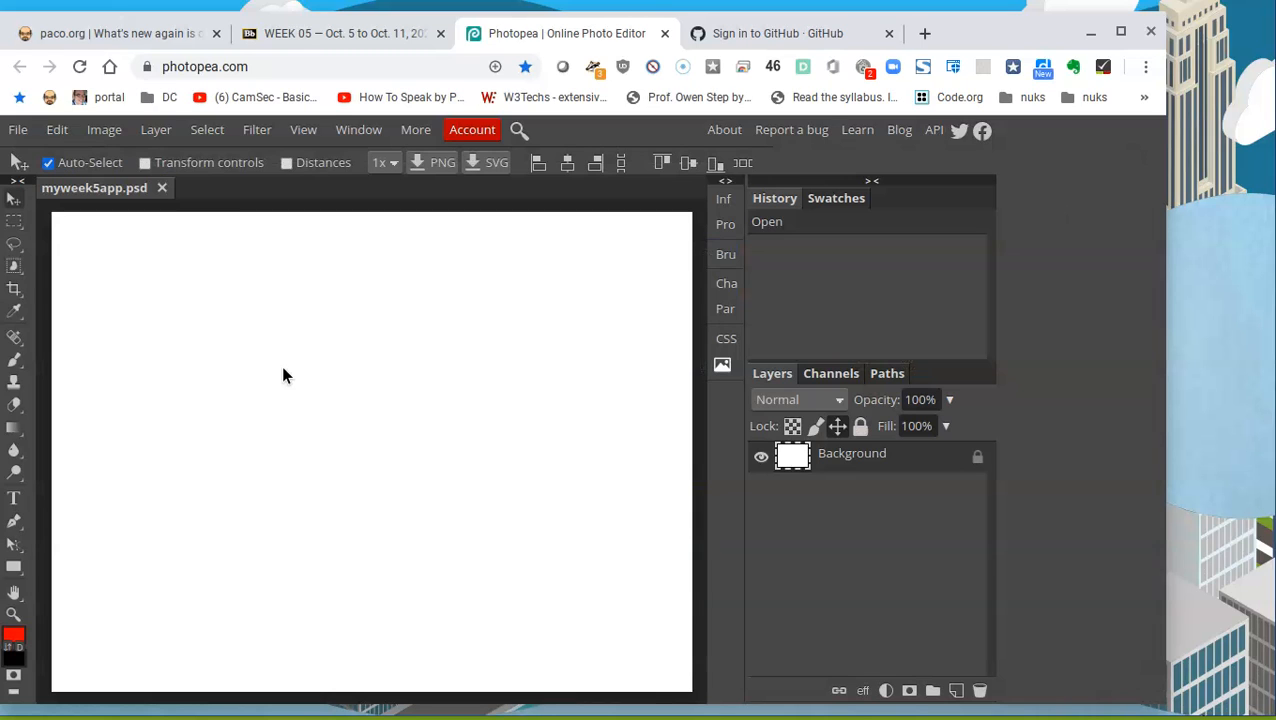
left_click(446, 308)
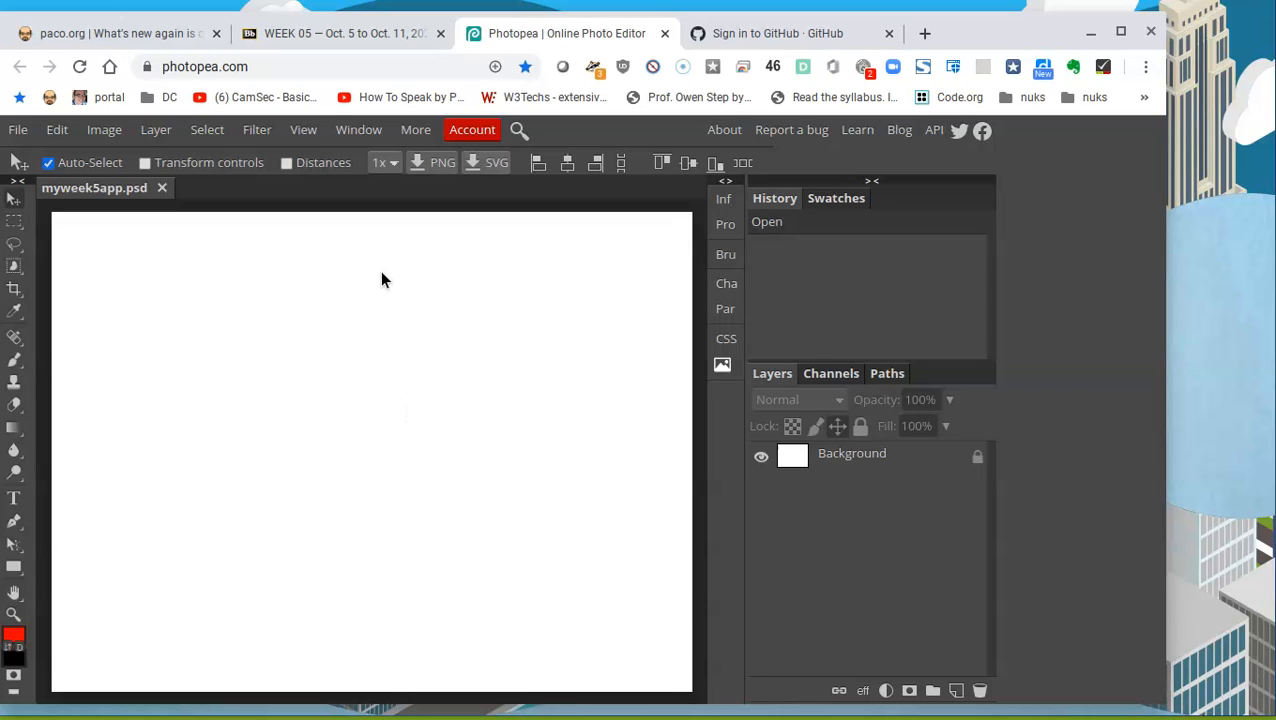
key("ctrl+minus")
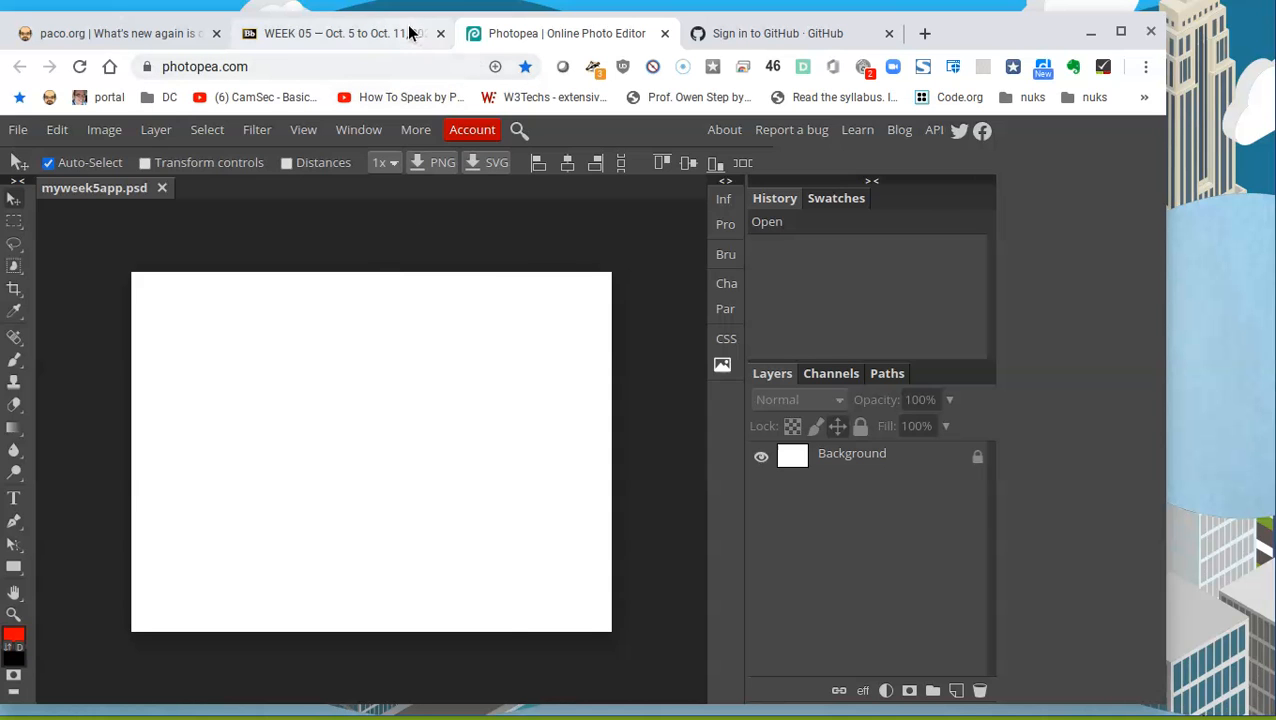
Step: Review the 05.1 design requirements and canvas size note on the Week 05 page, then return to the blank canvas in Photopea
left_click(372, 37)
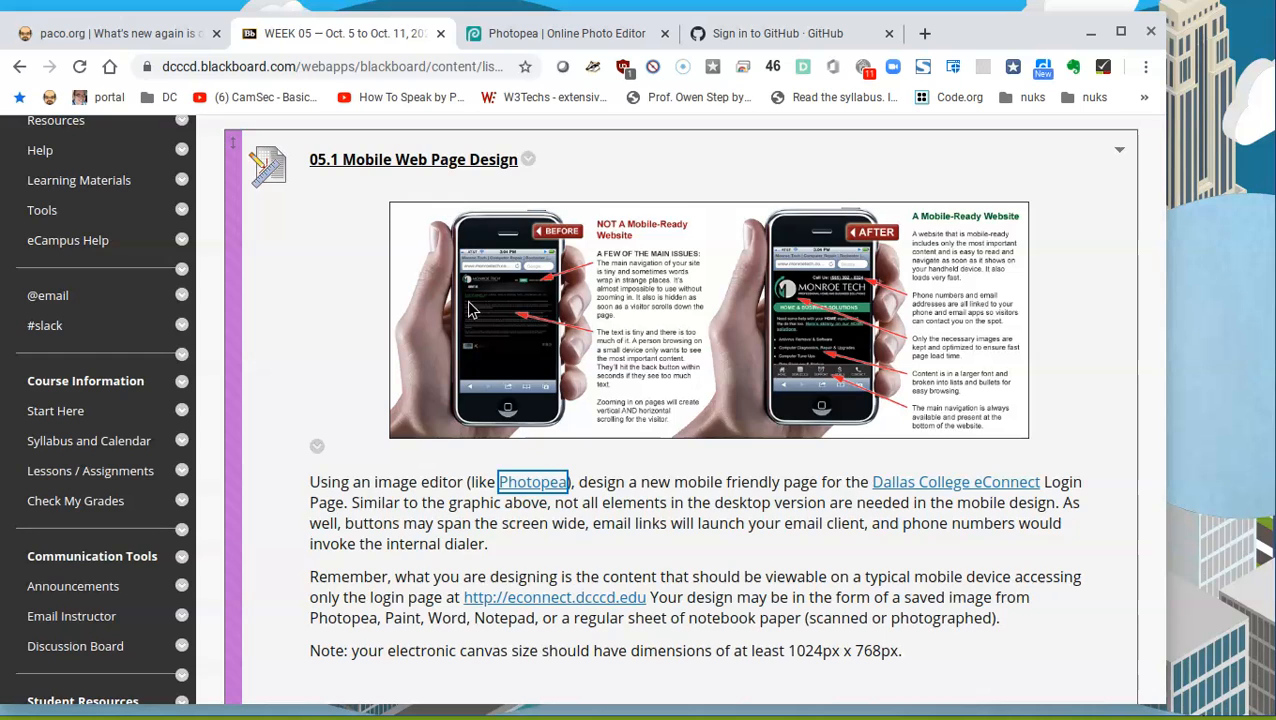
scroll(475, 309, "down", 1)
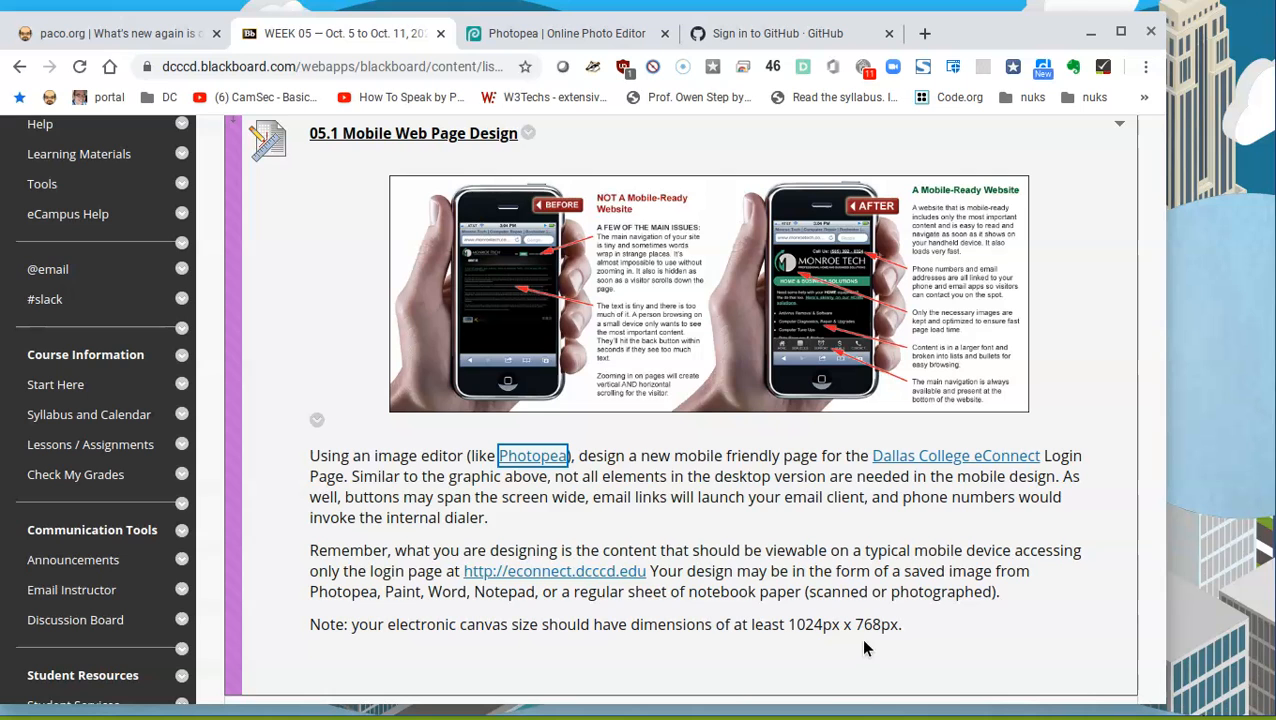
left_click(584, 33)
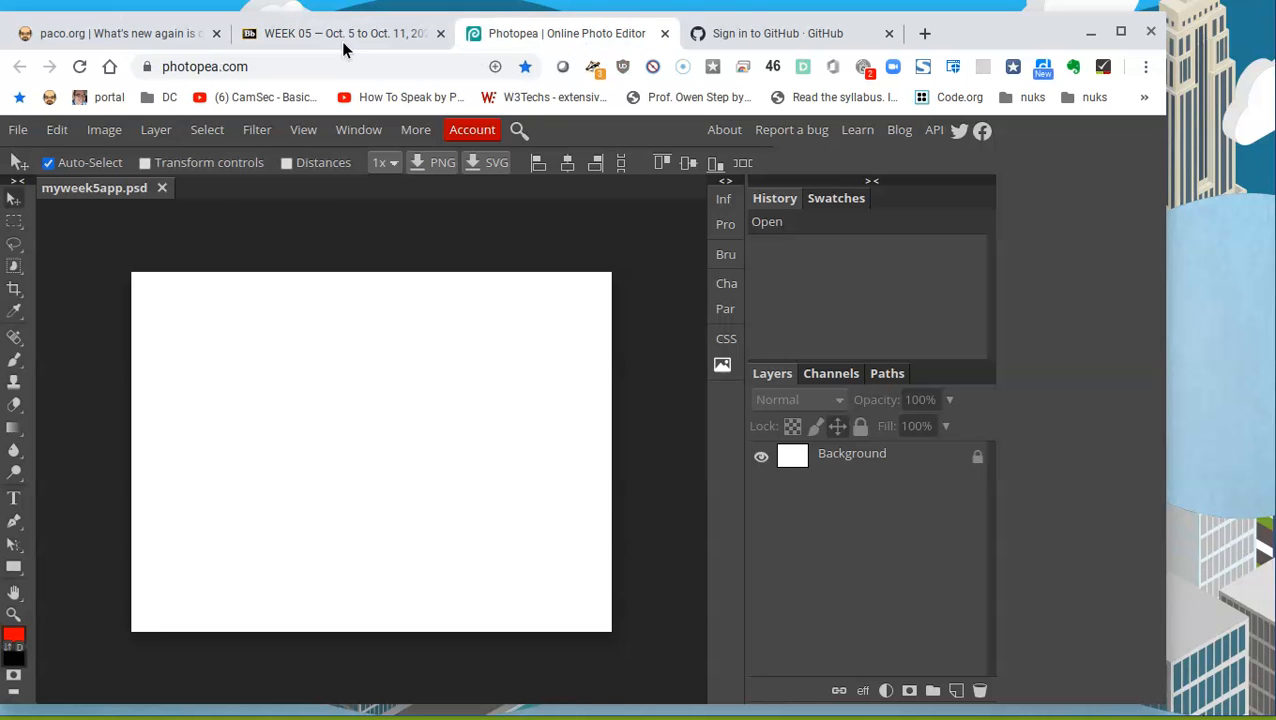
left_click(378, 25)
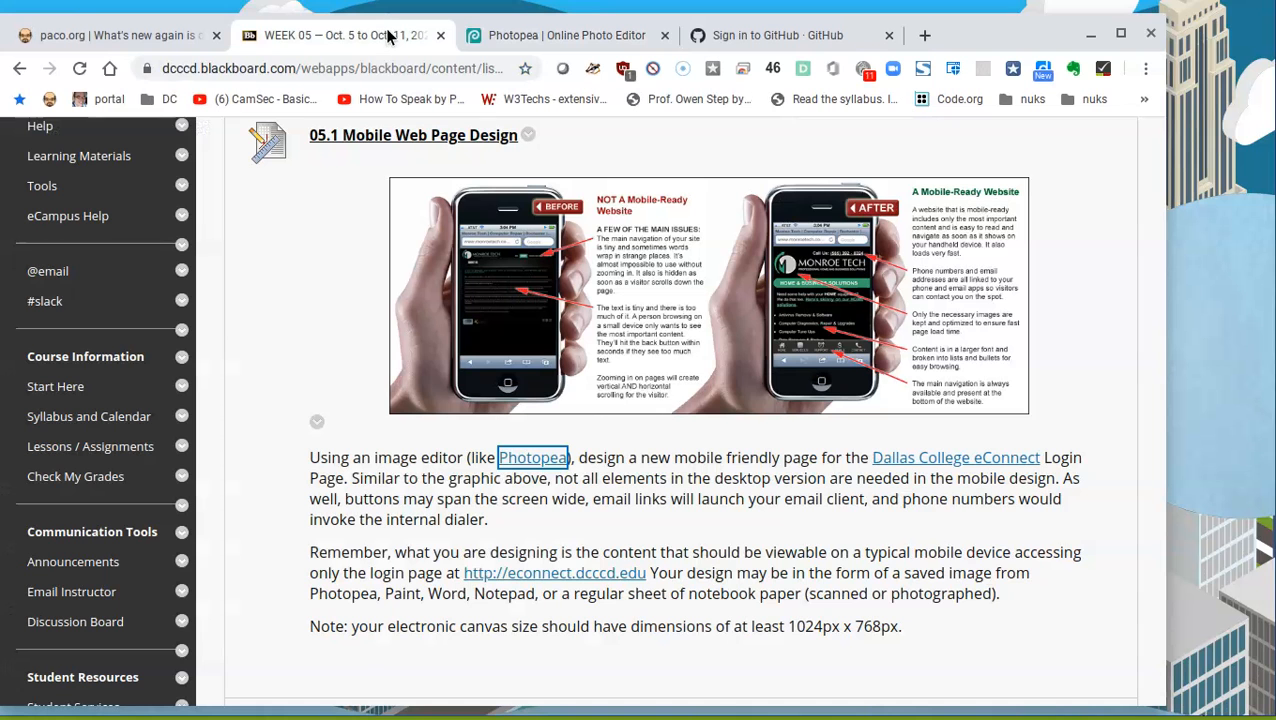
left_click(577, 37)
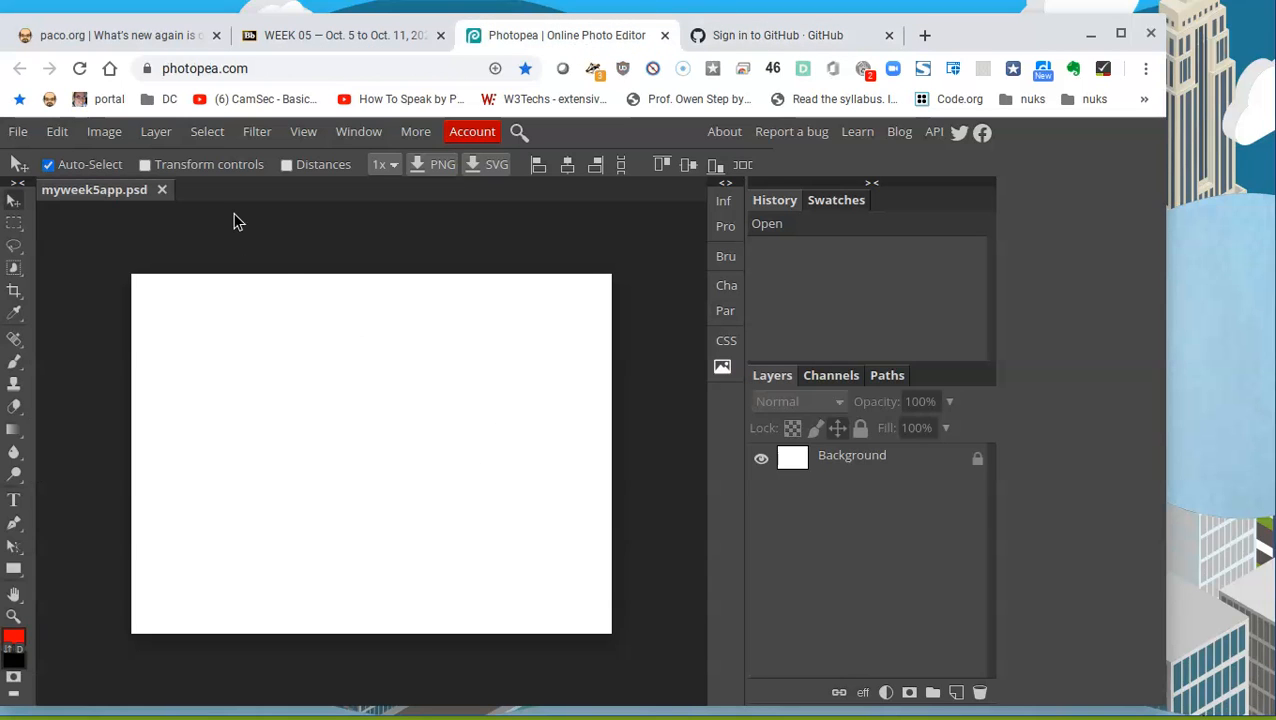
Step: Close the landscape canvas and create a new myweek5app project from the iPhone X mobile preset, 1125 x 2436 px with a white background
left_click(162, 190)
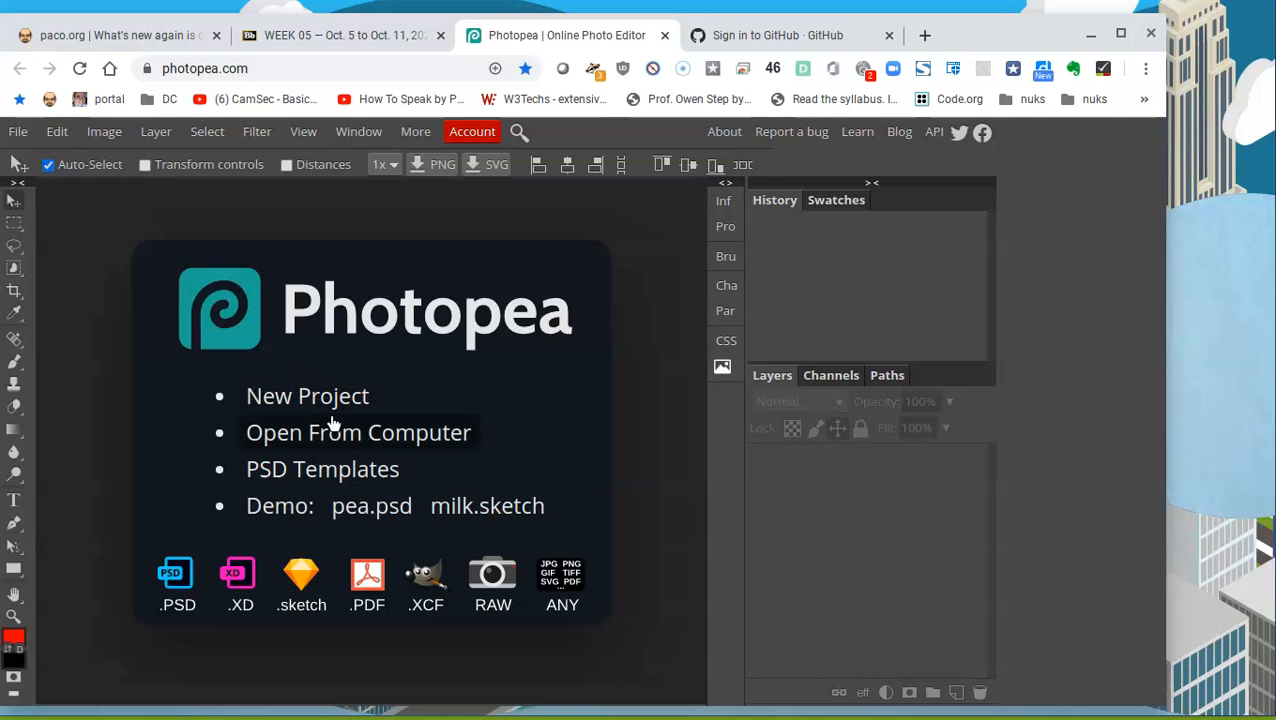
left_click(295, 400)
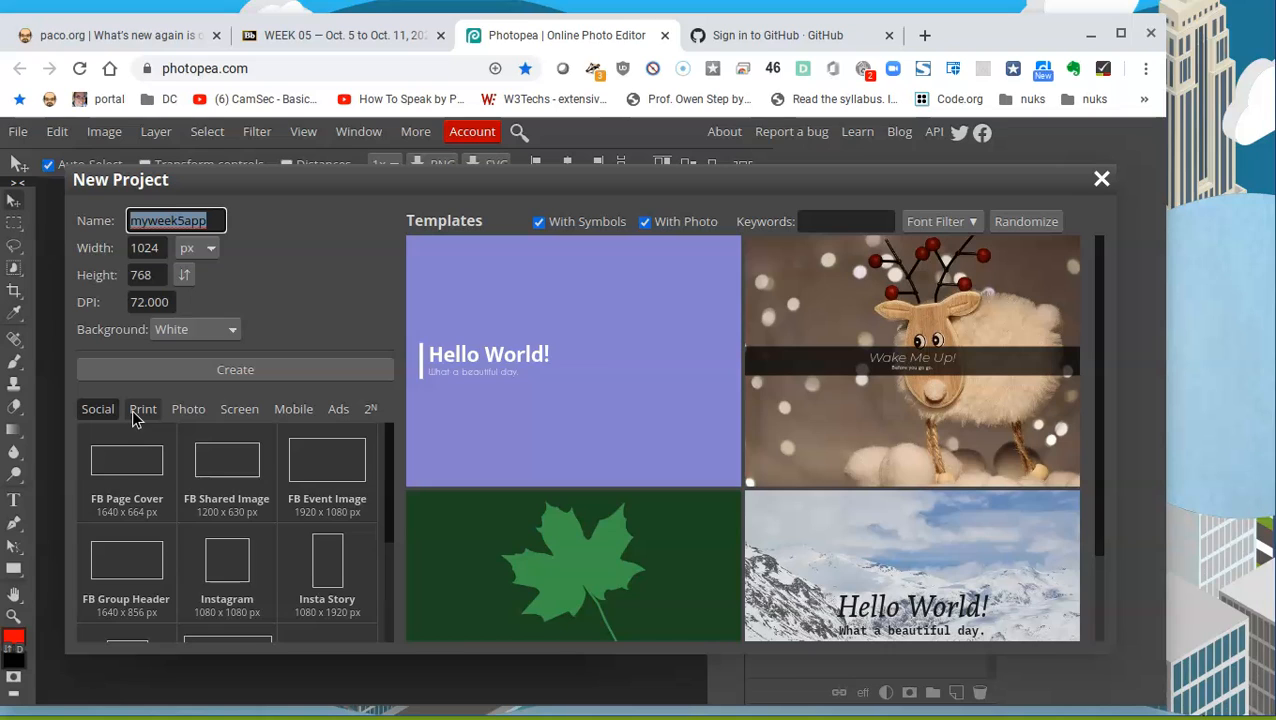
left_click(294, 411)
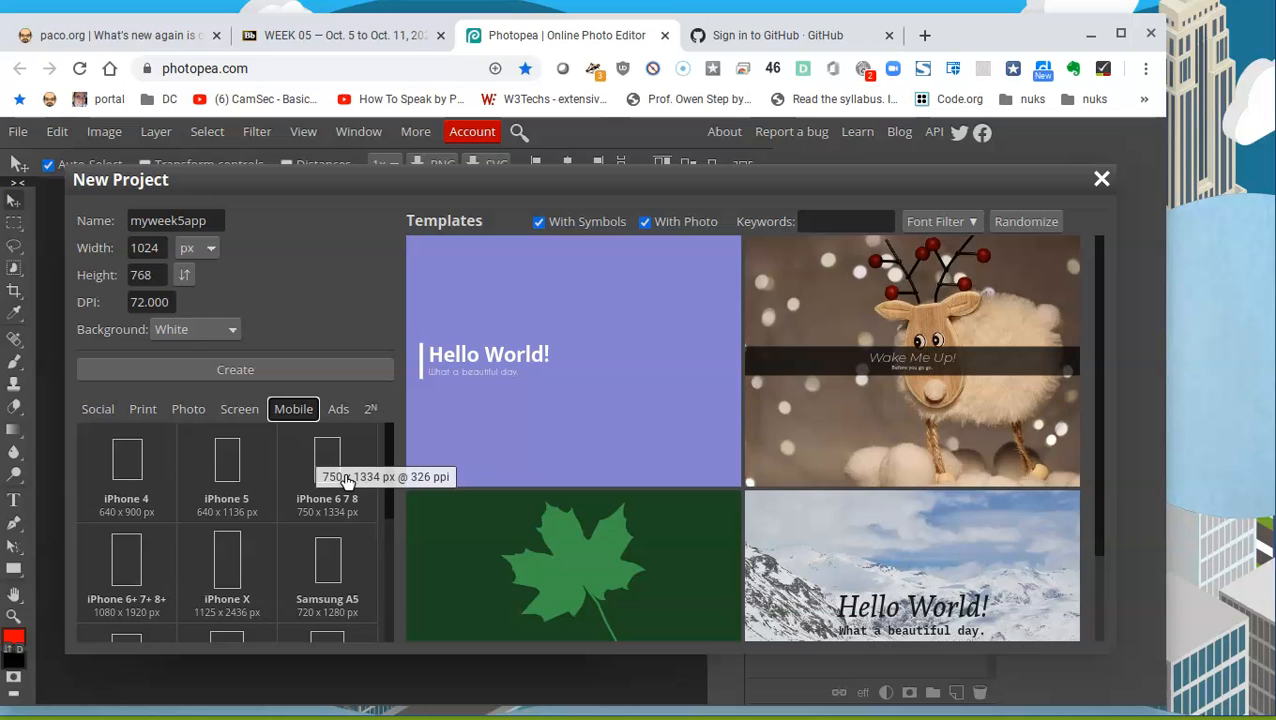
scroll(300, 505, "down", 3)
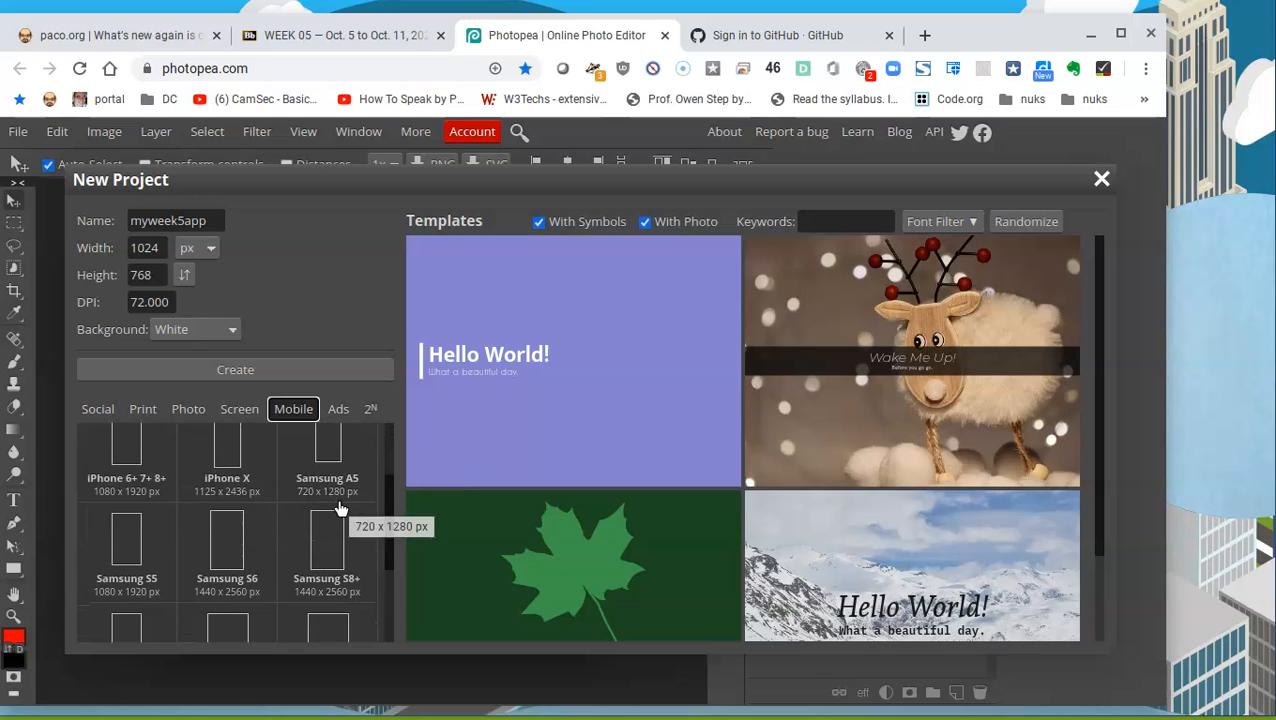
scroll(338, 503, "up", 3)
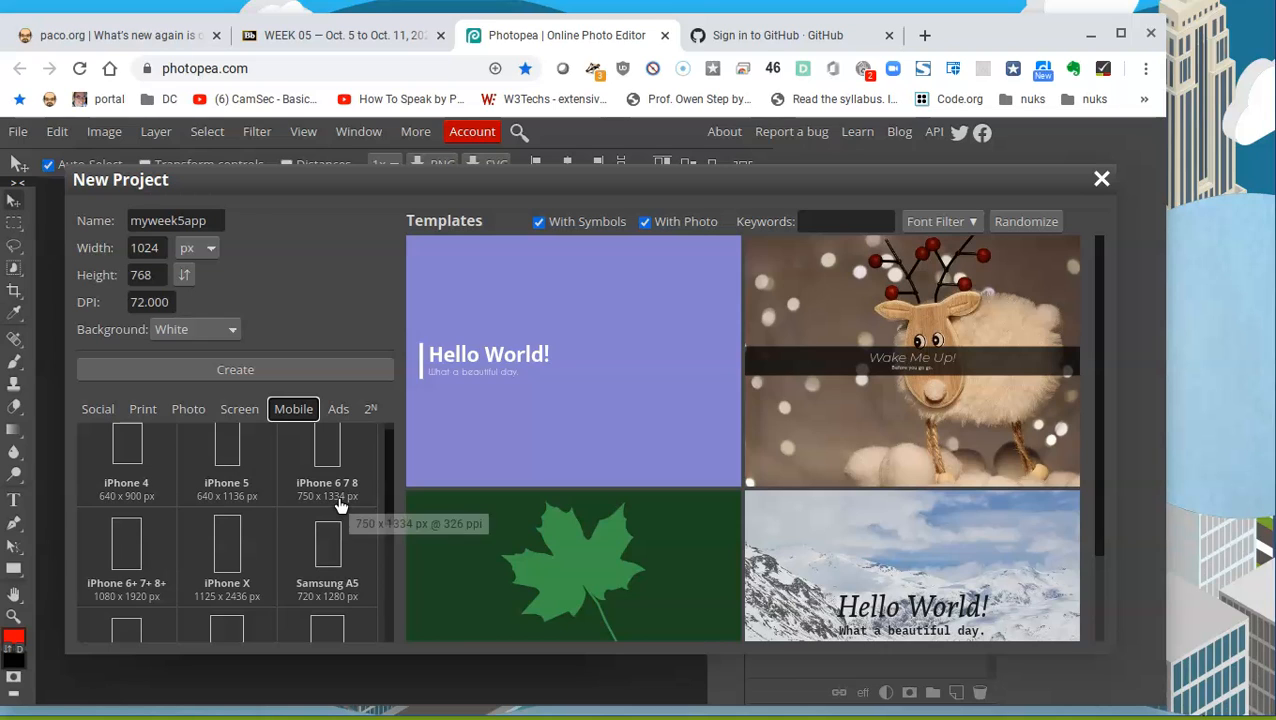
scroll(340, 506, "down", 1)
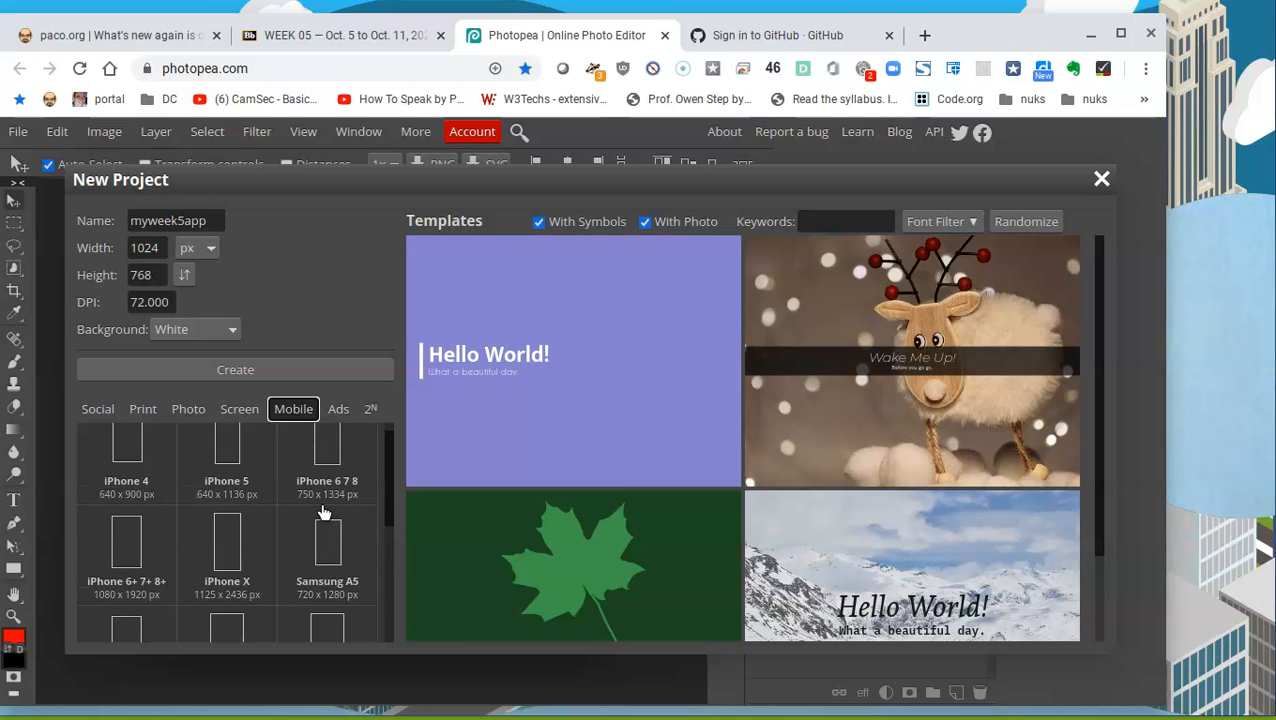
scroll(323, 512, "down", 1)
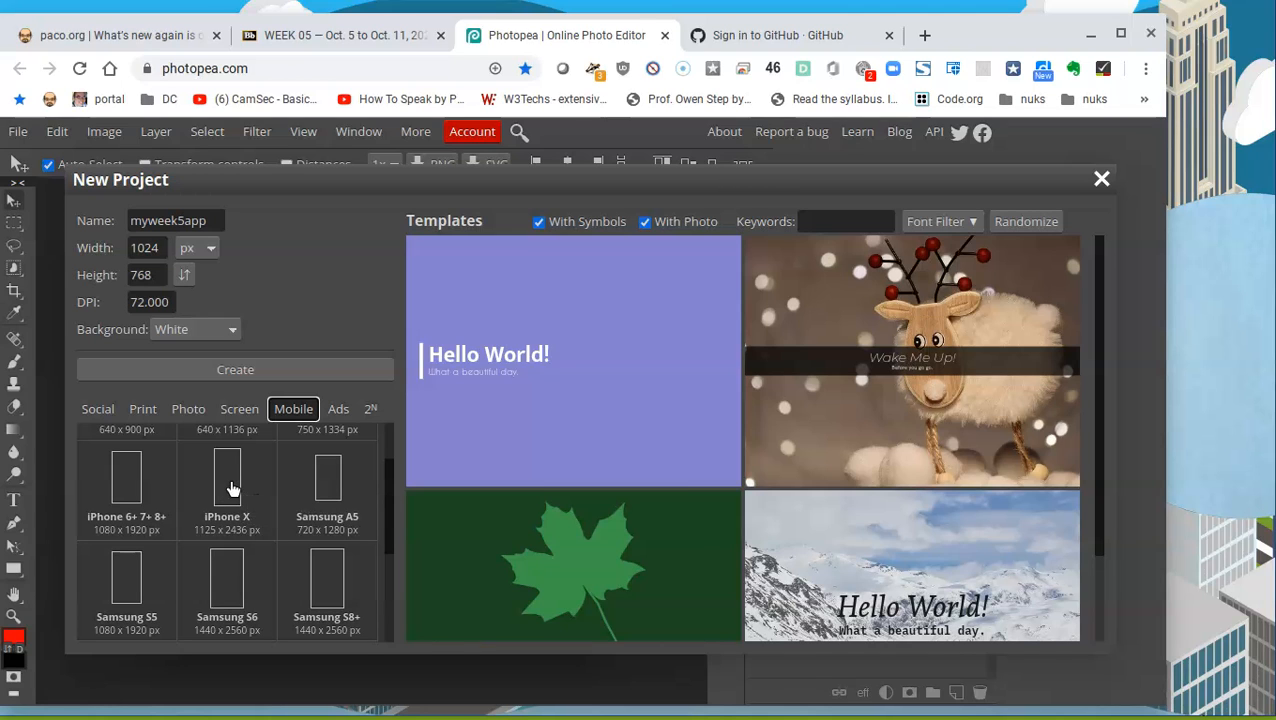
left_click(229, 485)
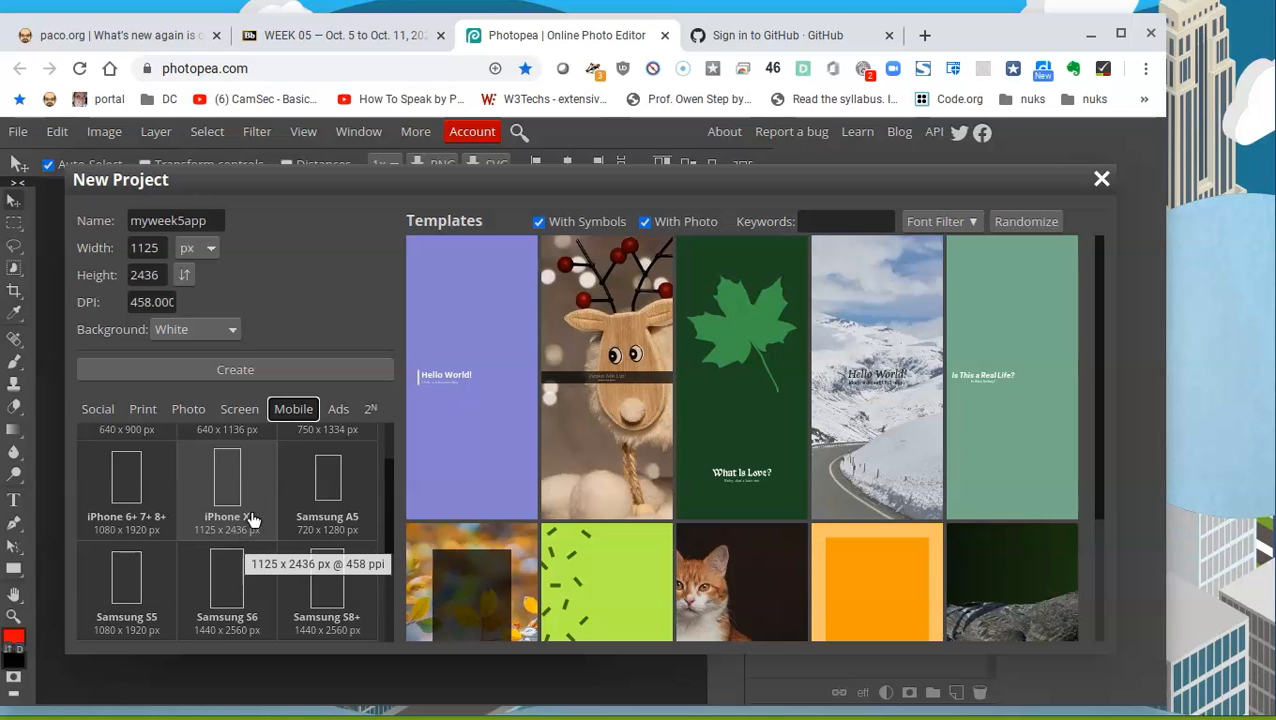
left_click(238, 369)
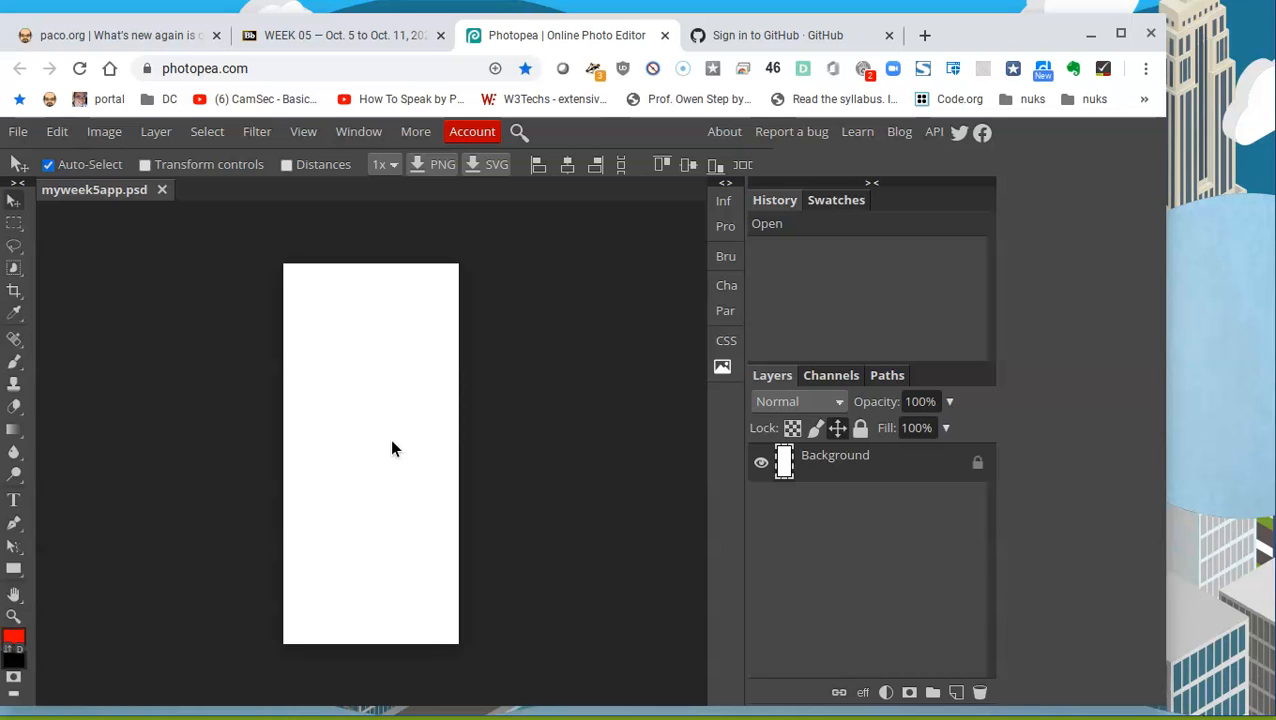
Step: Add a new empty layer above the Background layer
key("ctrl+plus")
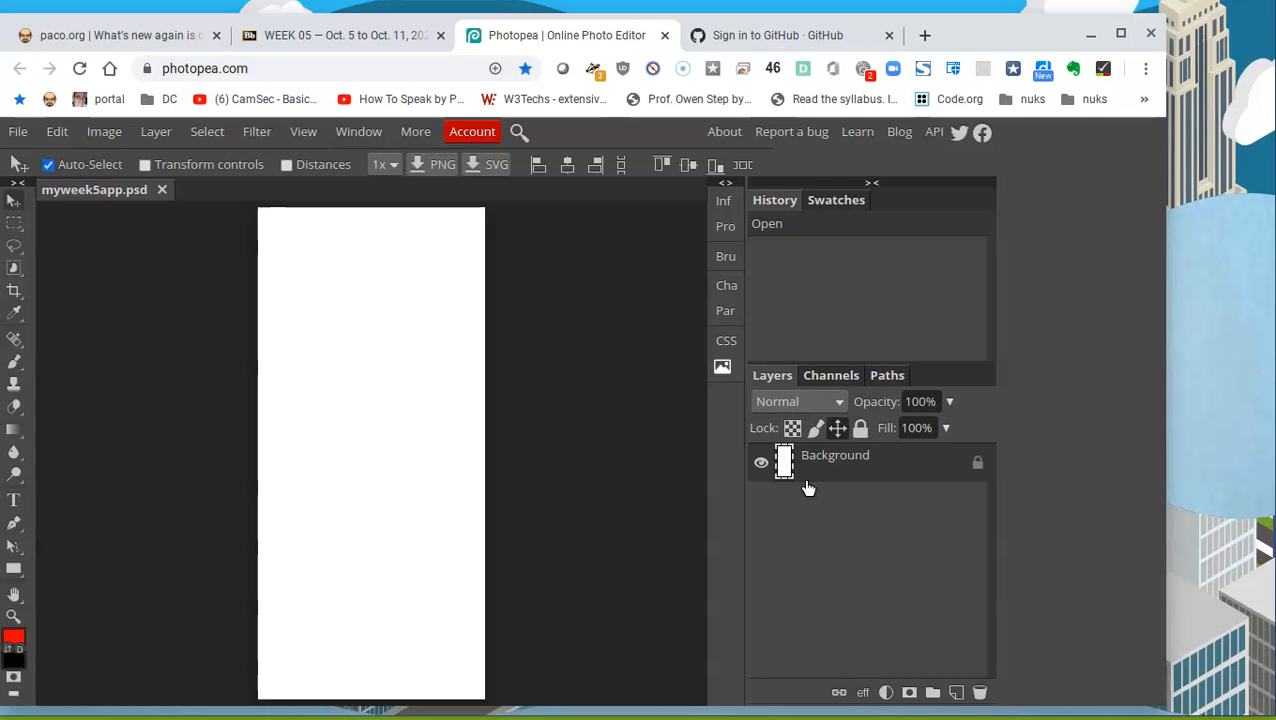
left_click(956, 693)
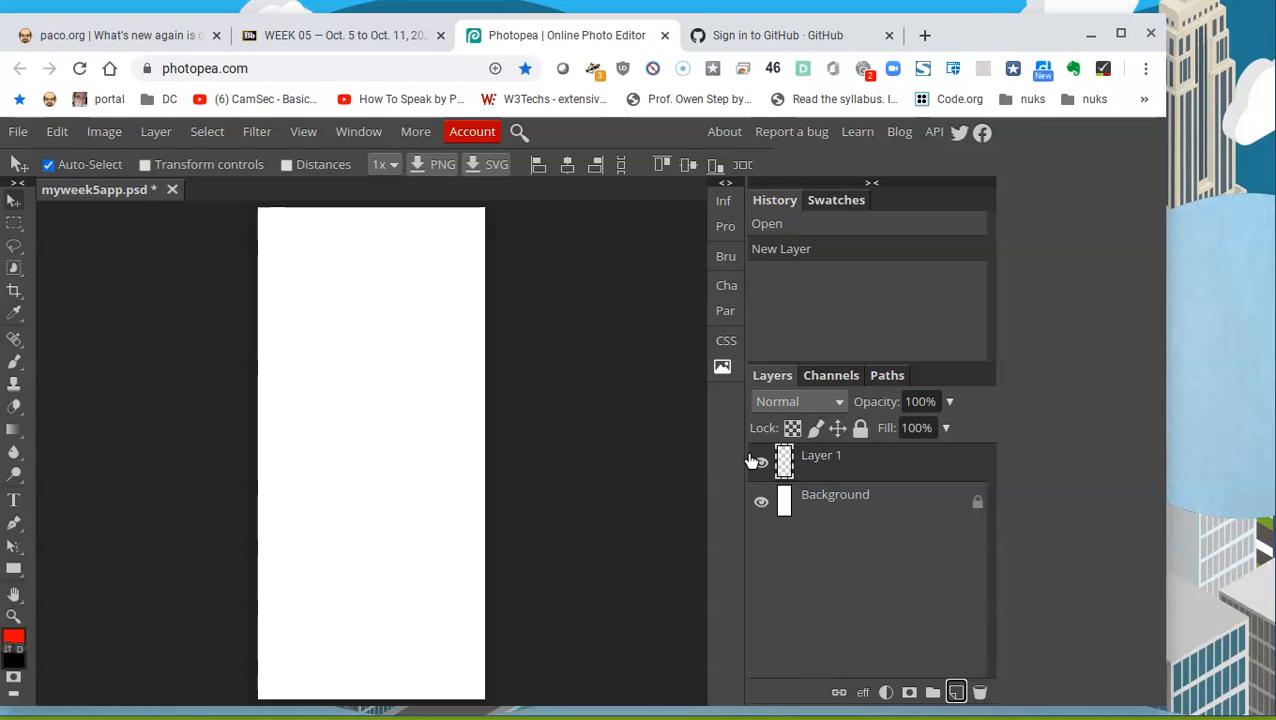
Step: Open the Dallas College eConnect page from the 05.1 assignment and detach it into its own window narrowed to about phone width
left_click(388, 40)
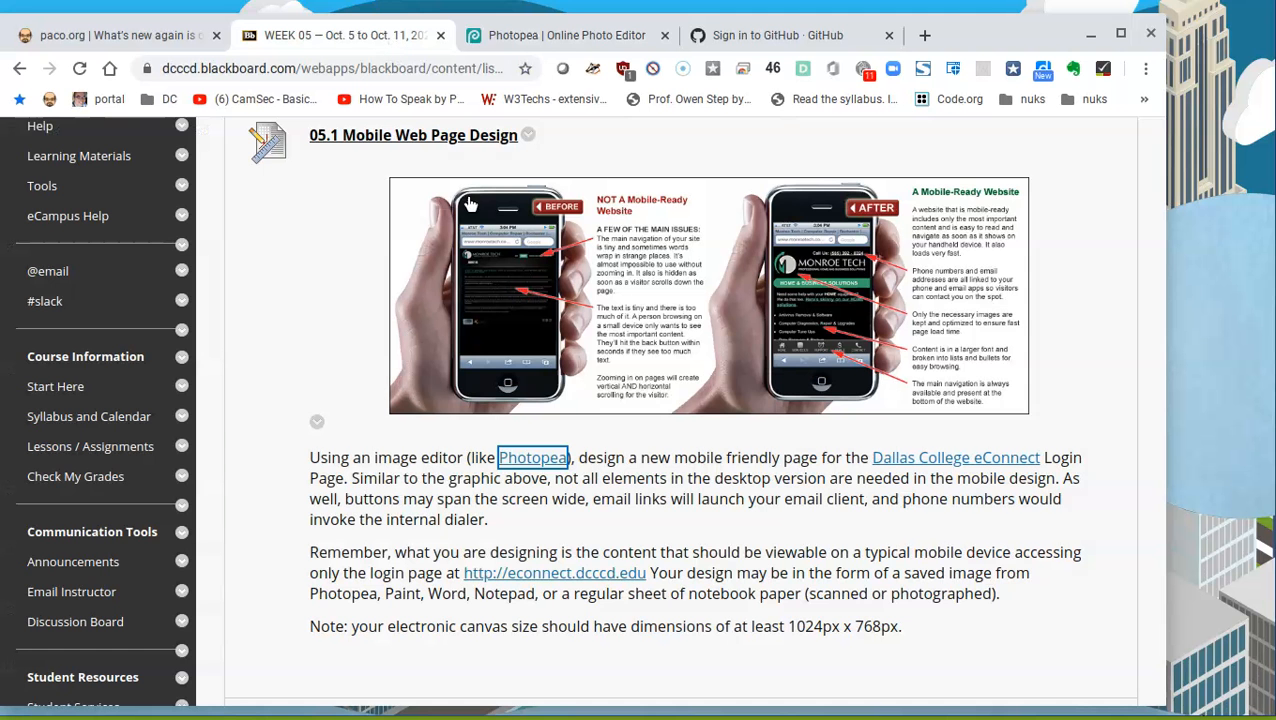
scroll(721, 588, "down", 1)
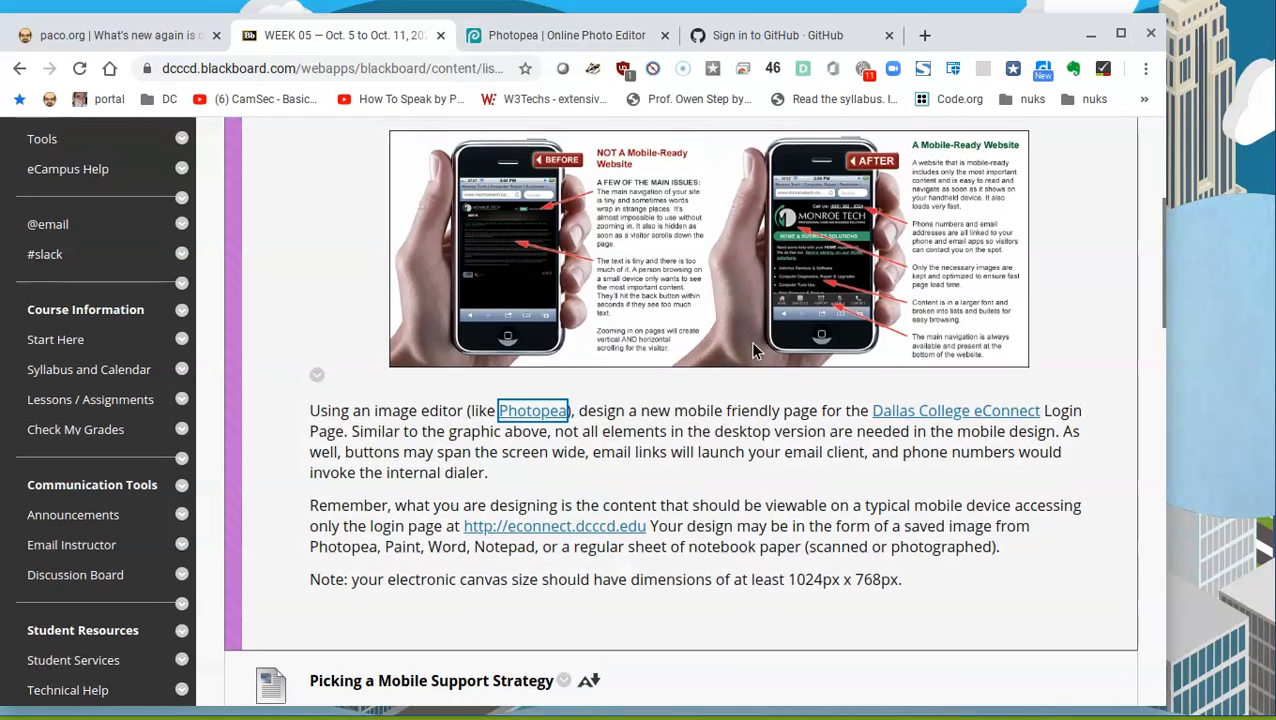
scroll(748, 343, "up", 1)
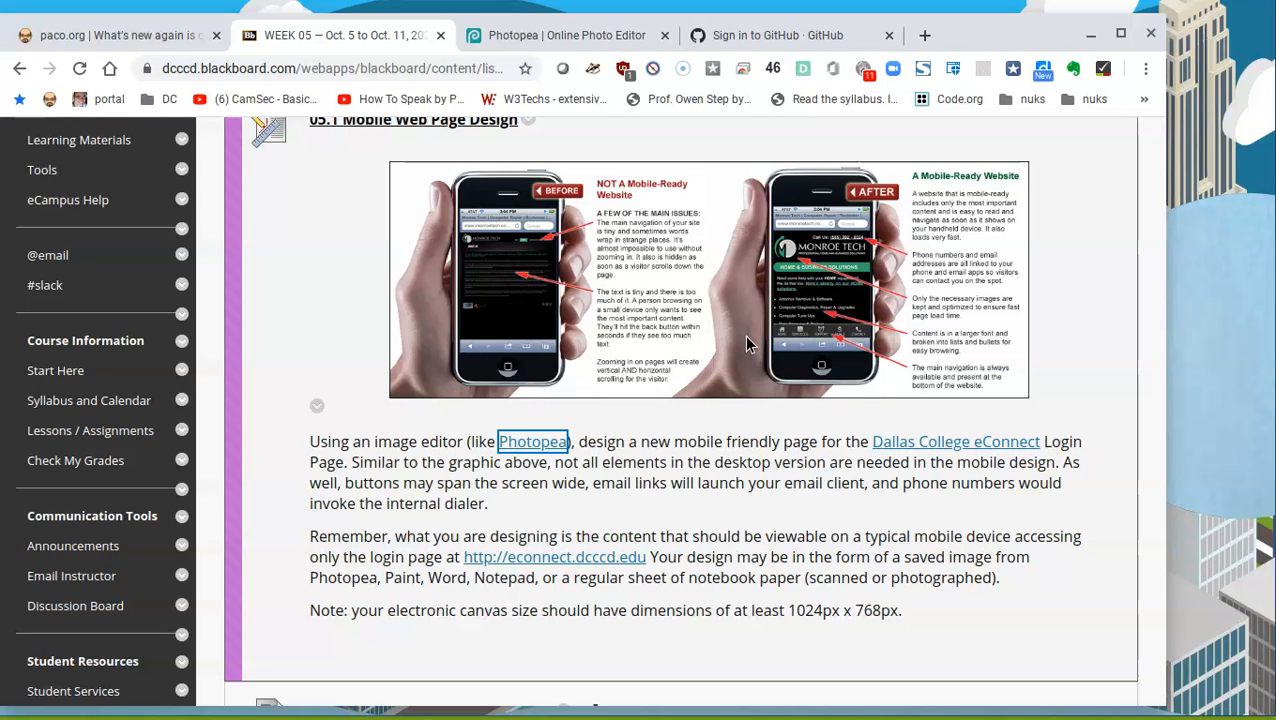
left_click(1000, 449)
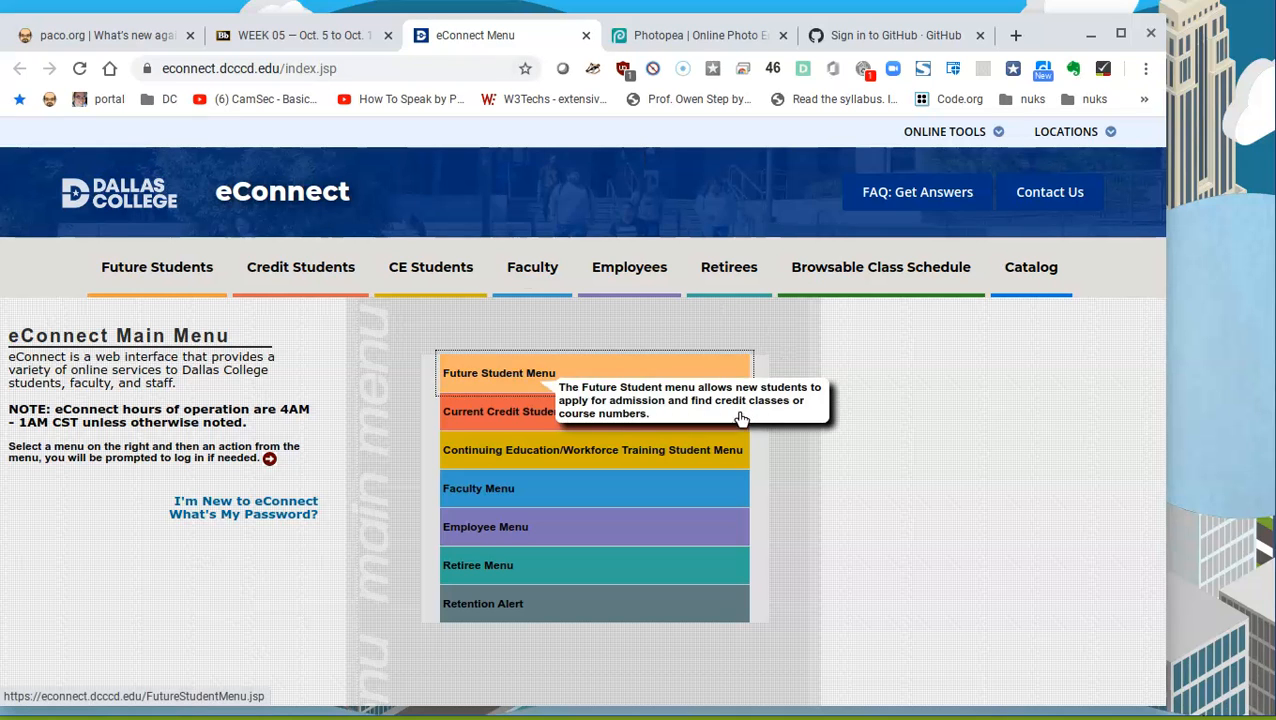
left_click_drag(513, 36, 693, 24)
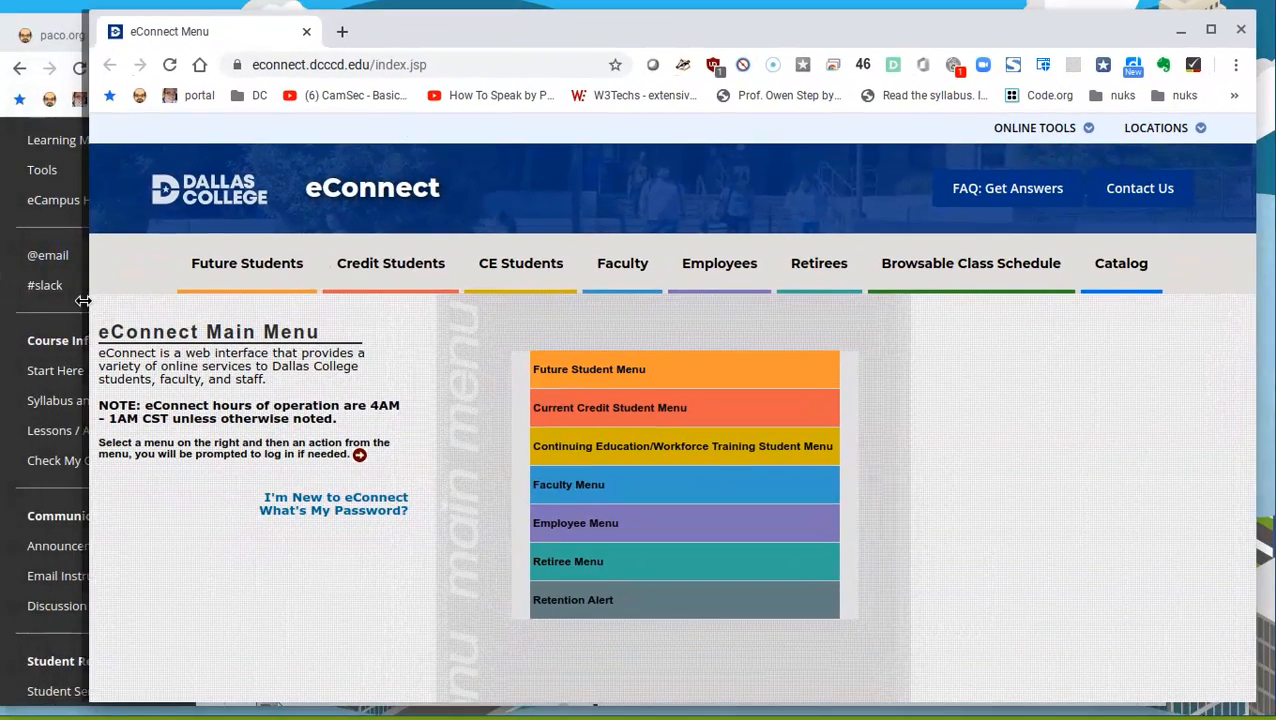
left_click_drag(88, 298, 822, 230)
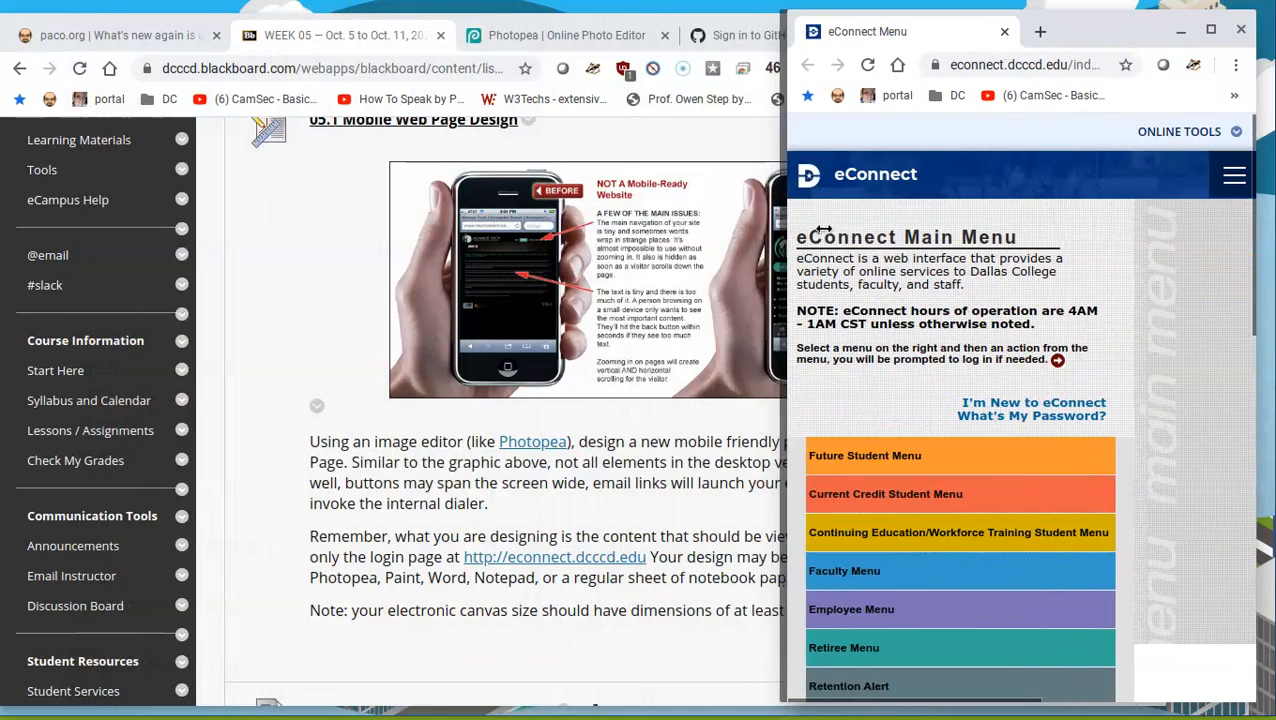
Step: Examine the narrow eConnect page from header to footer, including its intro text, menu buttons and footer links
scroll(1027, 332, "down", 2)
scroll(1027, 332, "down", 2)
scroll(1025, 325, "up", 4)
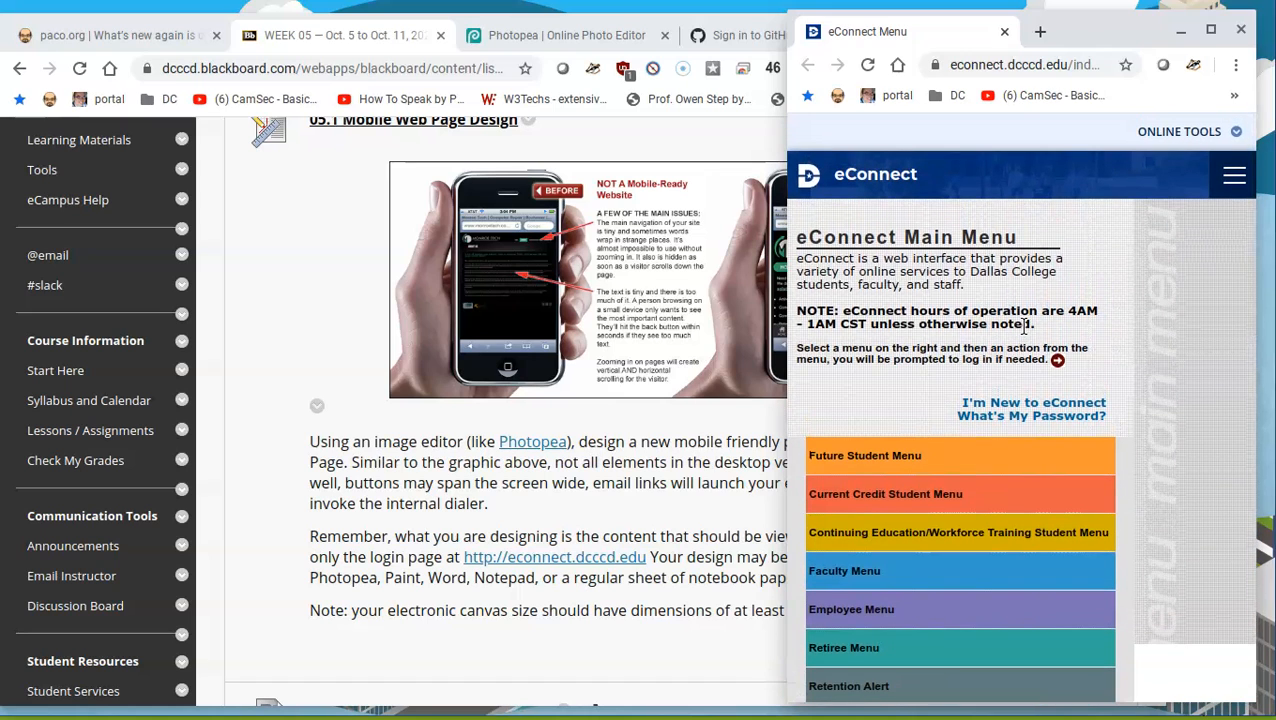
left_click(1035, 415)
scroll(1013, 566, "down", 3)
scroll(1013, 566, "up", 3)
scroll(953, 375, "down", 3)
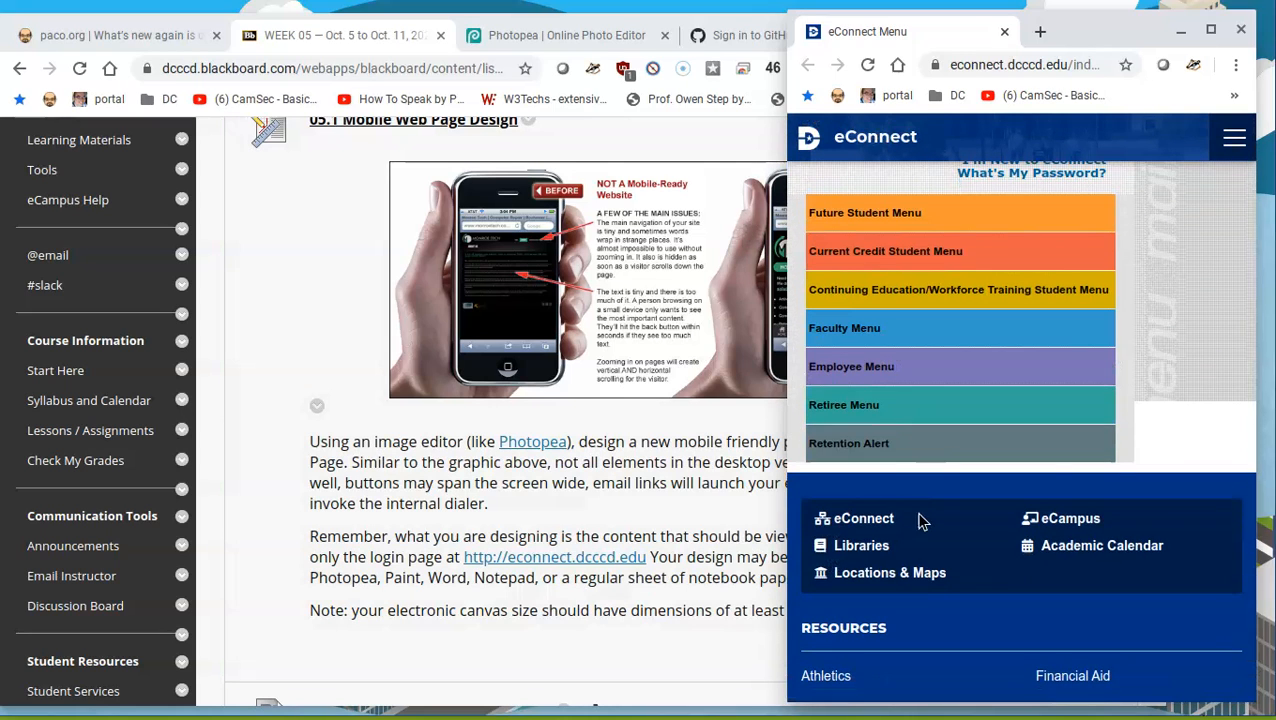
scroll(898, 528, "down", 1)
scroll(897, 532, "up", 4)
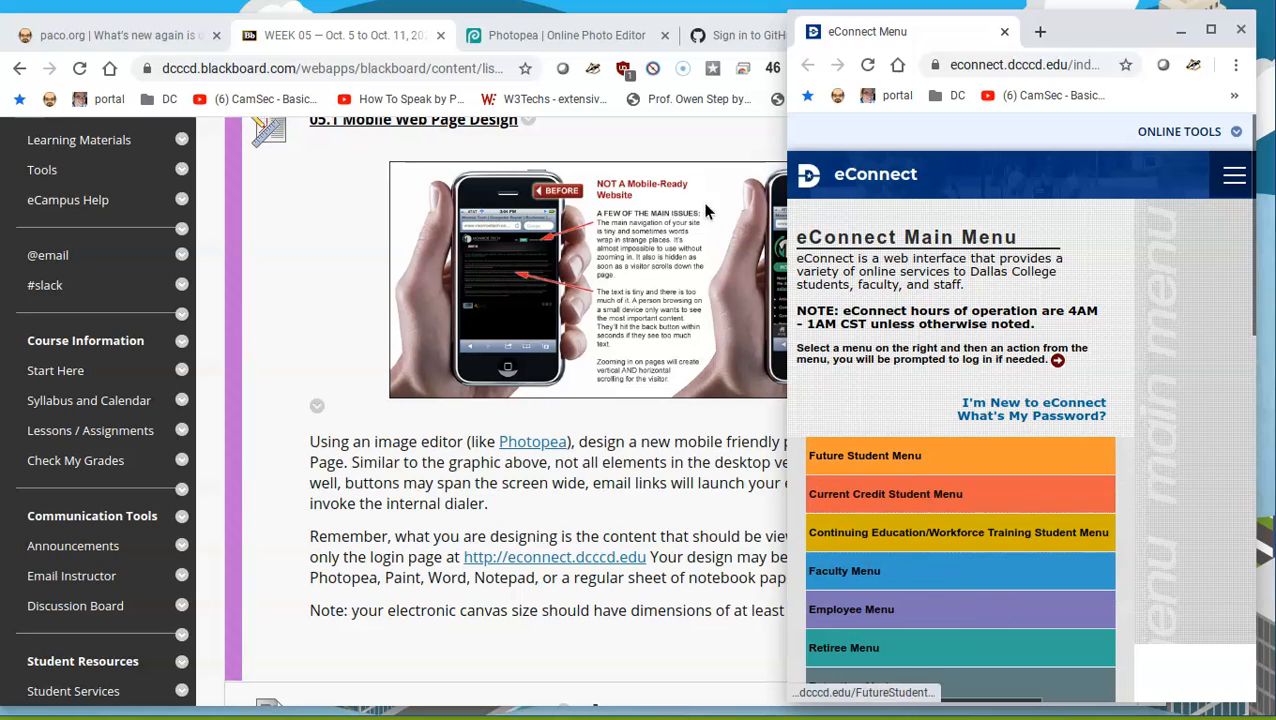
Step: Switch to Photopea and arrange its narrowed window beside the eConnect window so the blank canvas and the reference page are both in view
left_click(560, 37)
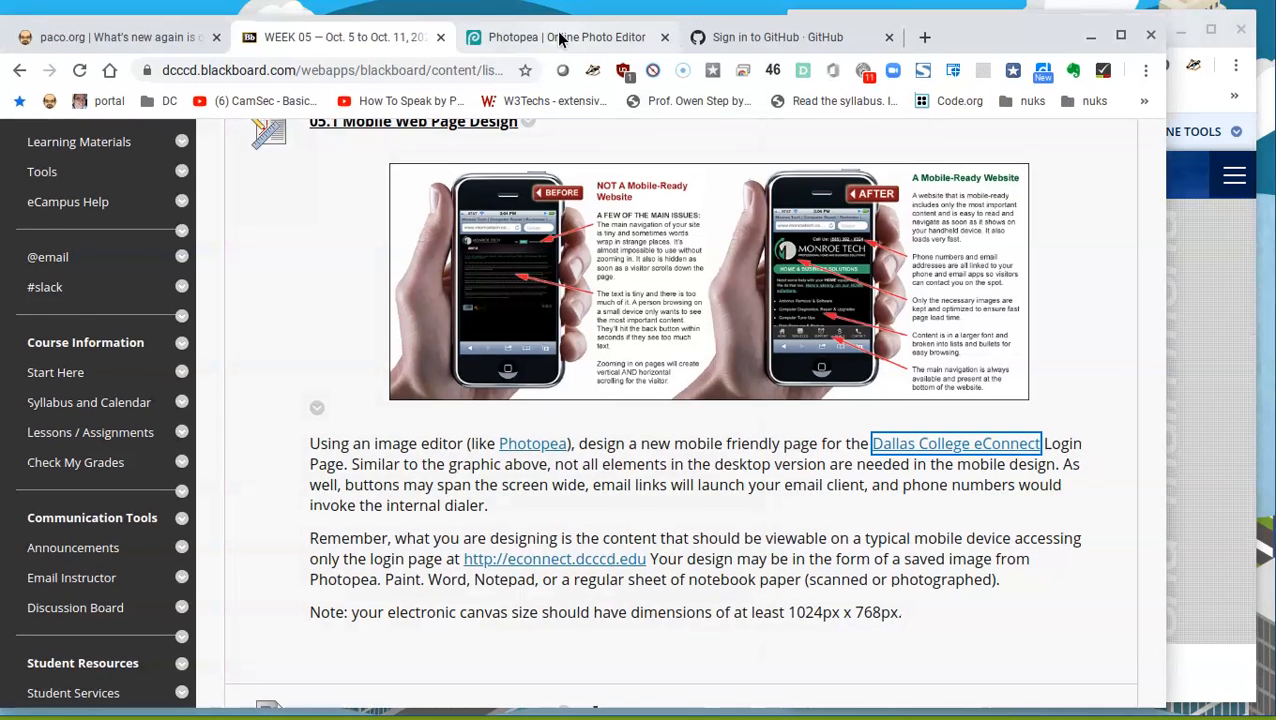
left_click(560, 37)
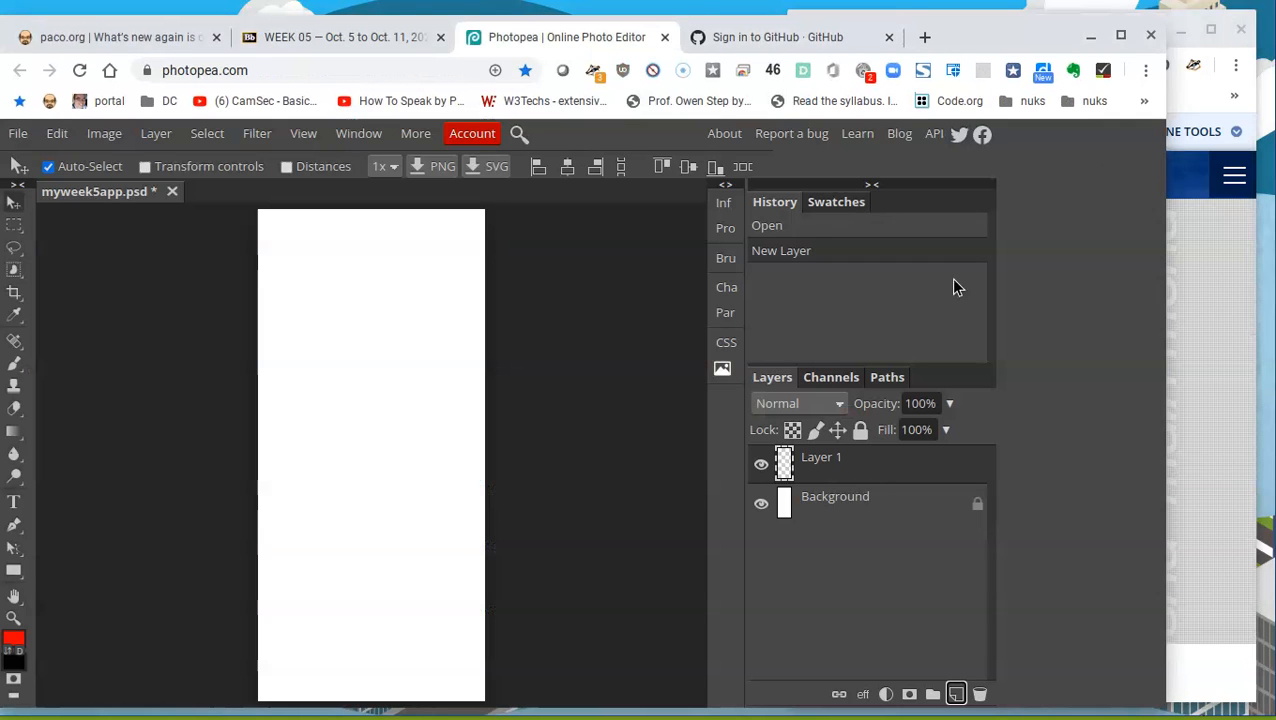
left_click(1210, 346)
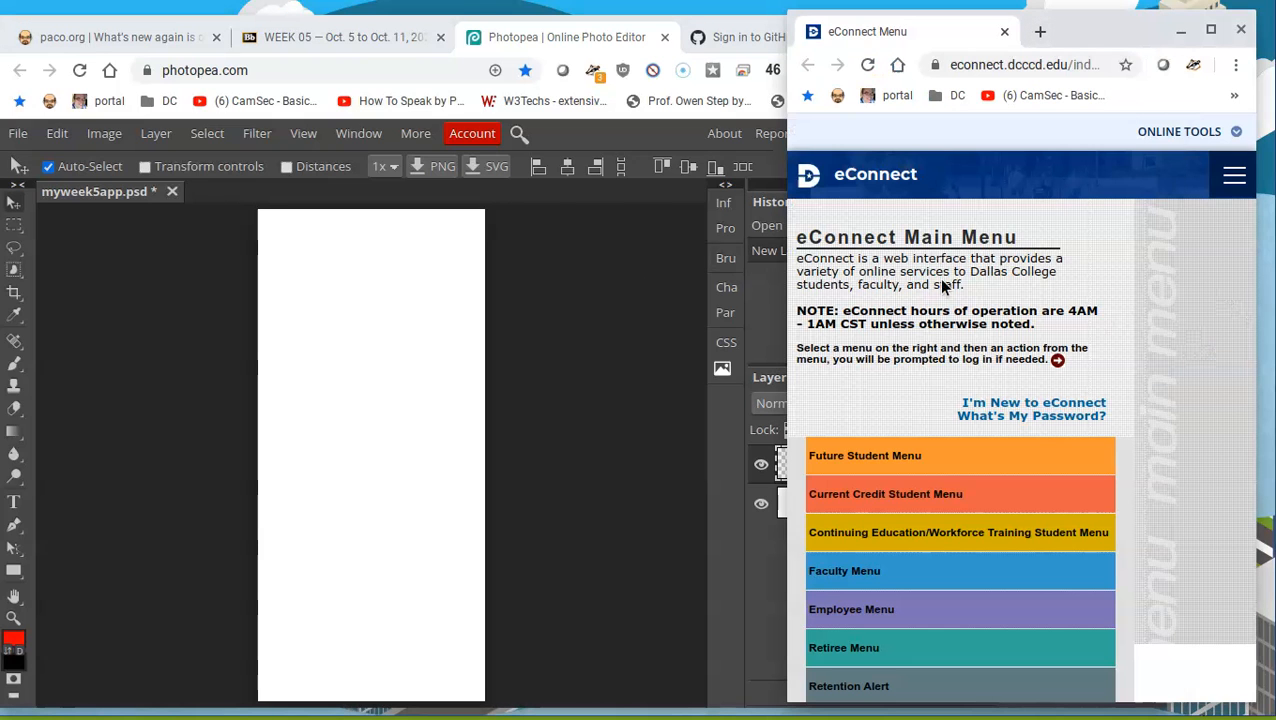
left_click(728, 310)
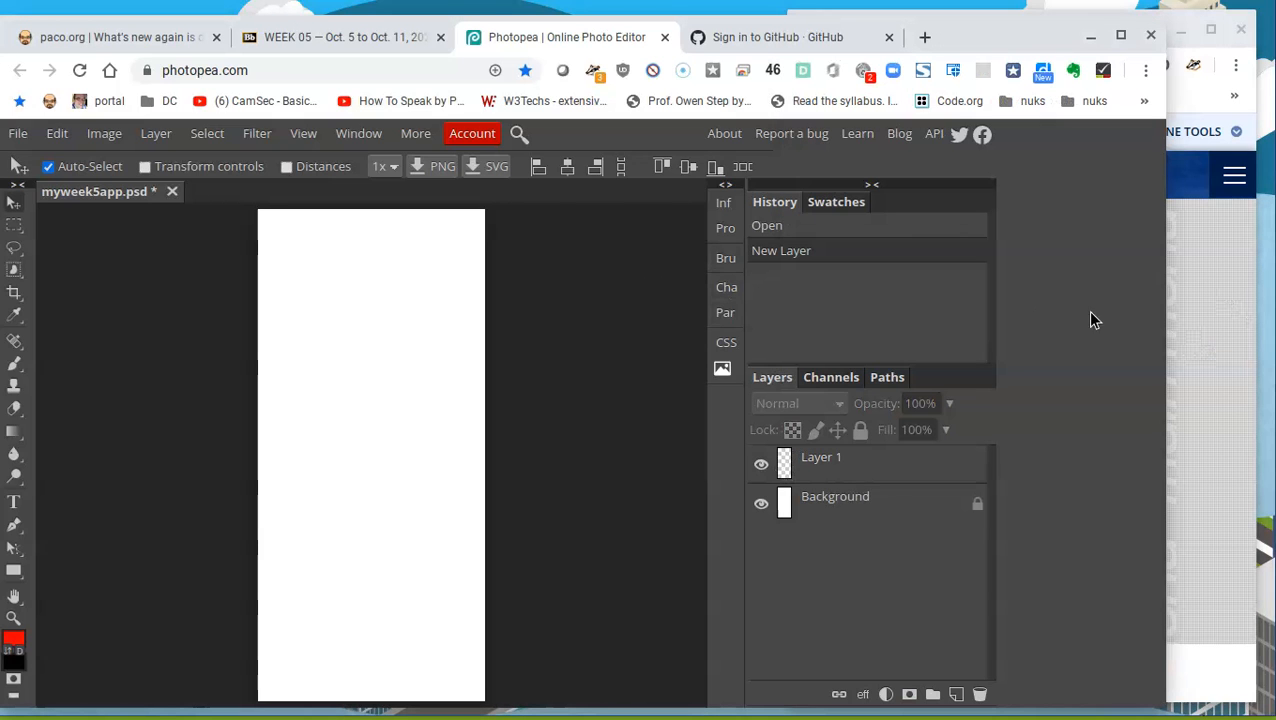
left_click_drag(1167, 318, 970, 333)
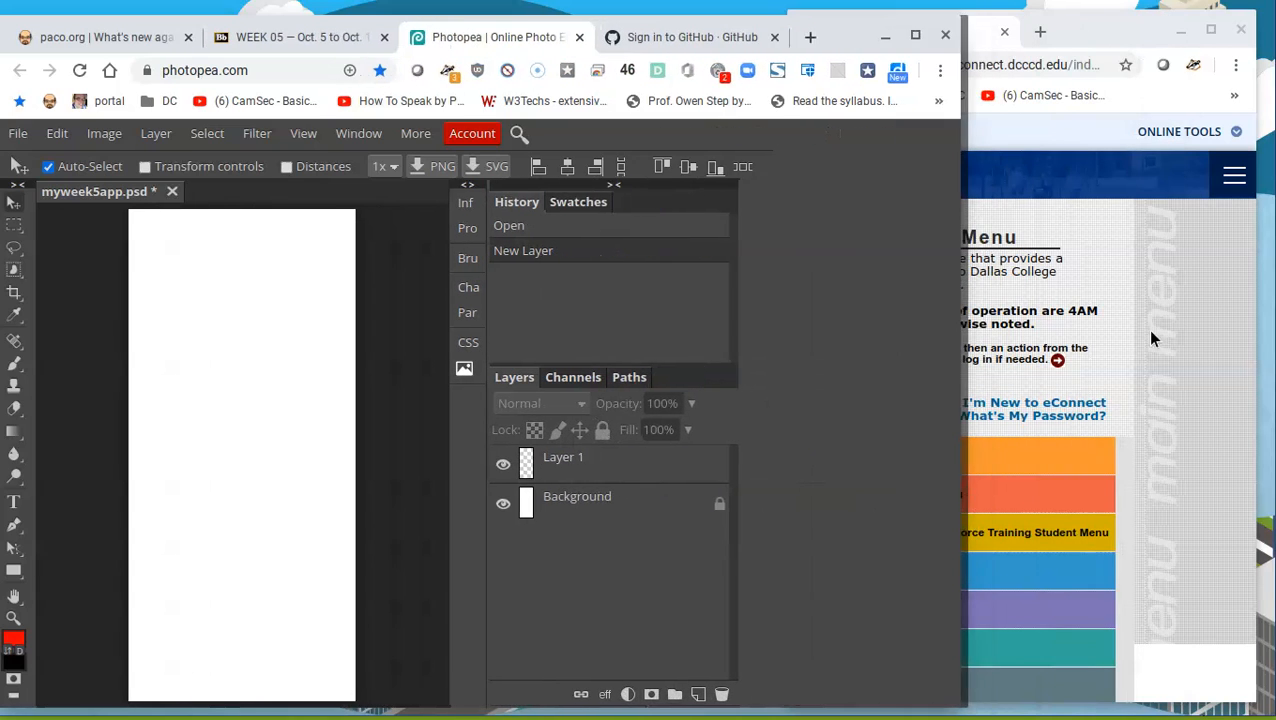
left_click(1150, 326)
left_click_drag(1065, 37, 1155, 52)
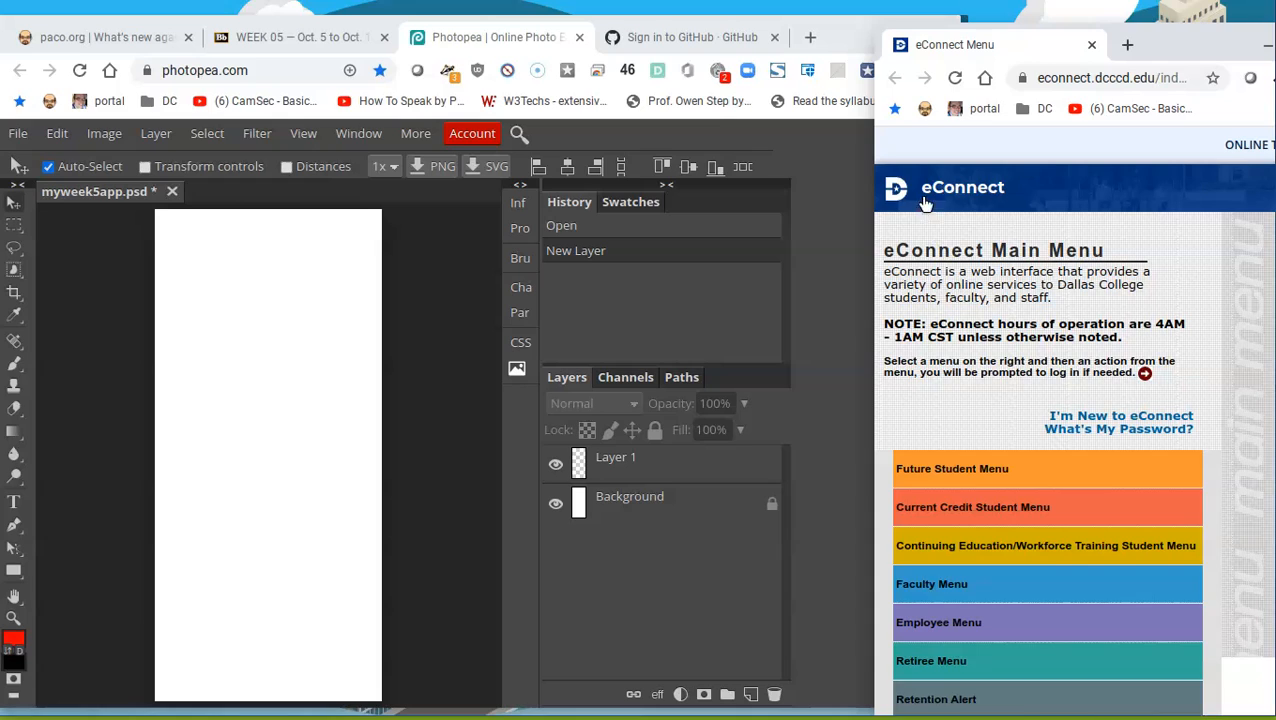
left_click(240, 286)
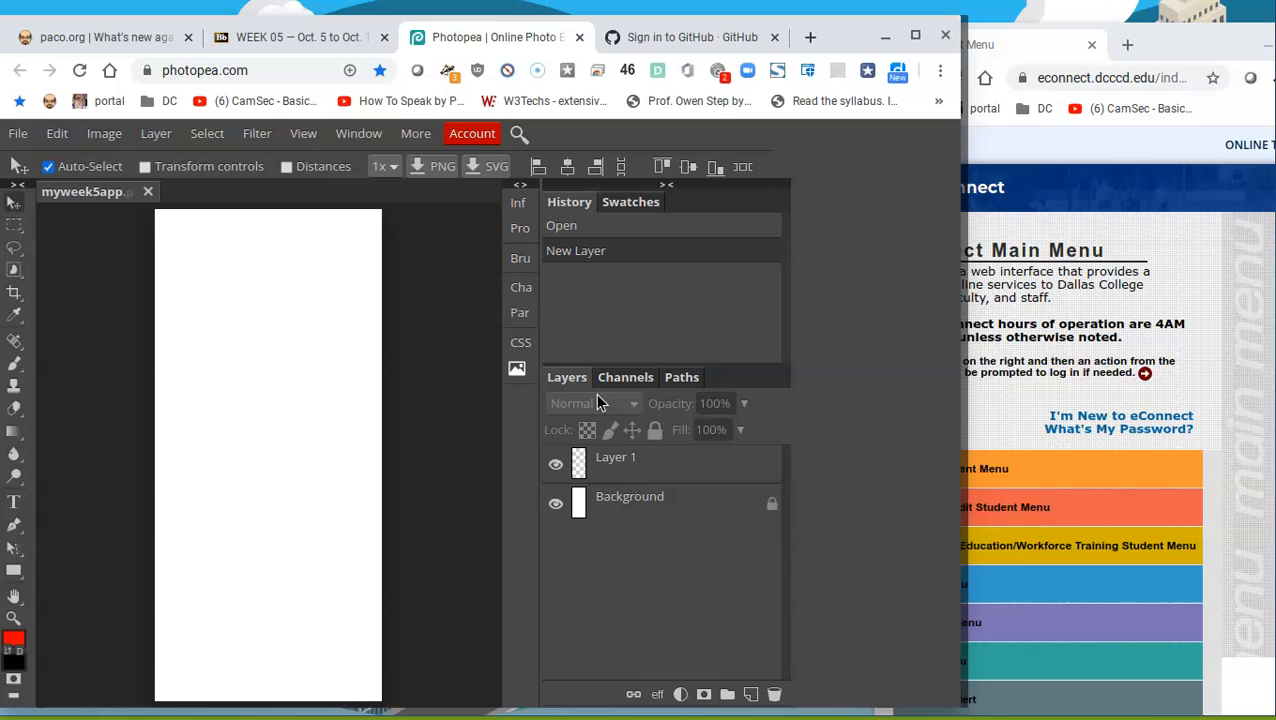
left_click(13, 233)
left_click(104, 232)
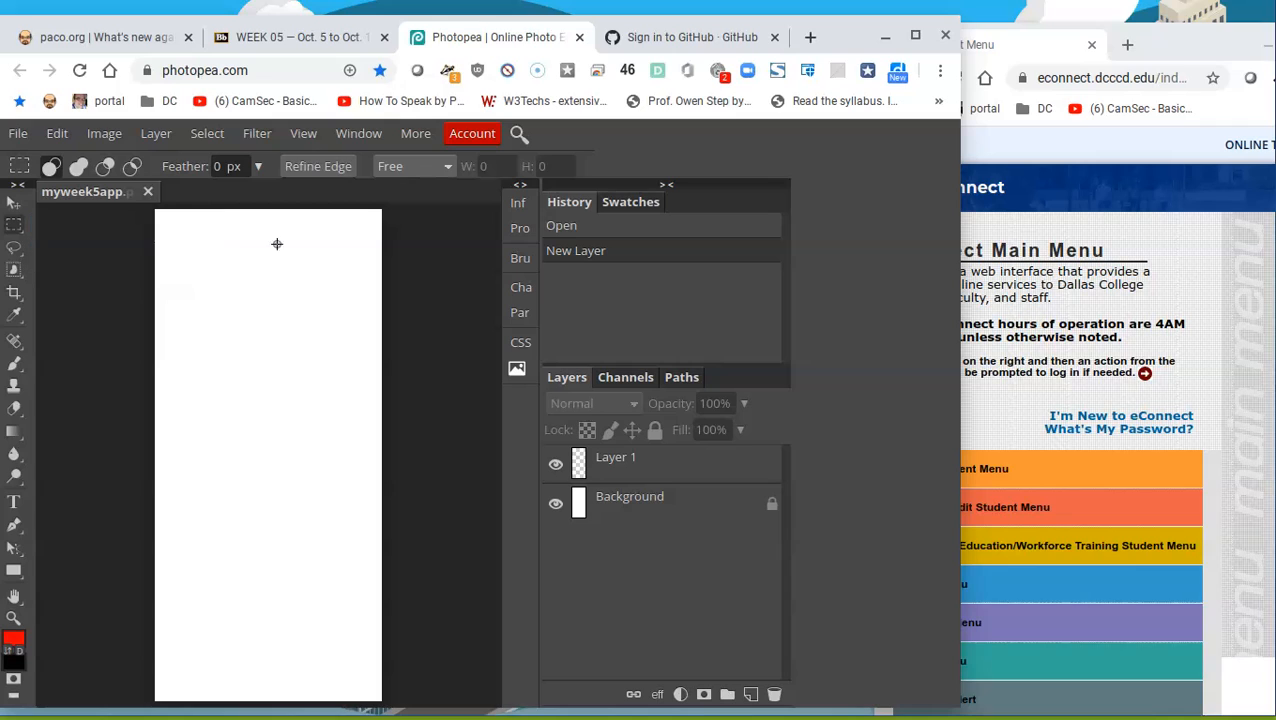
left_click_drag(161, 230, 350, 302)
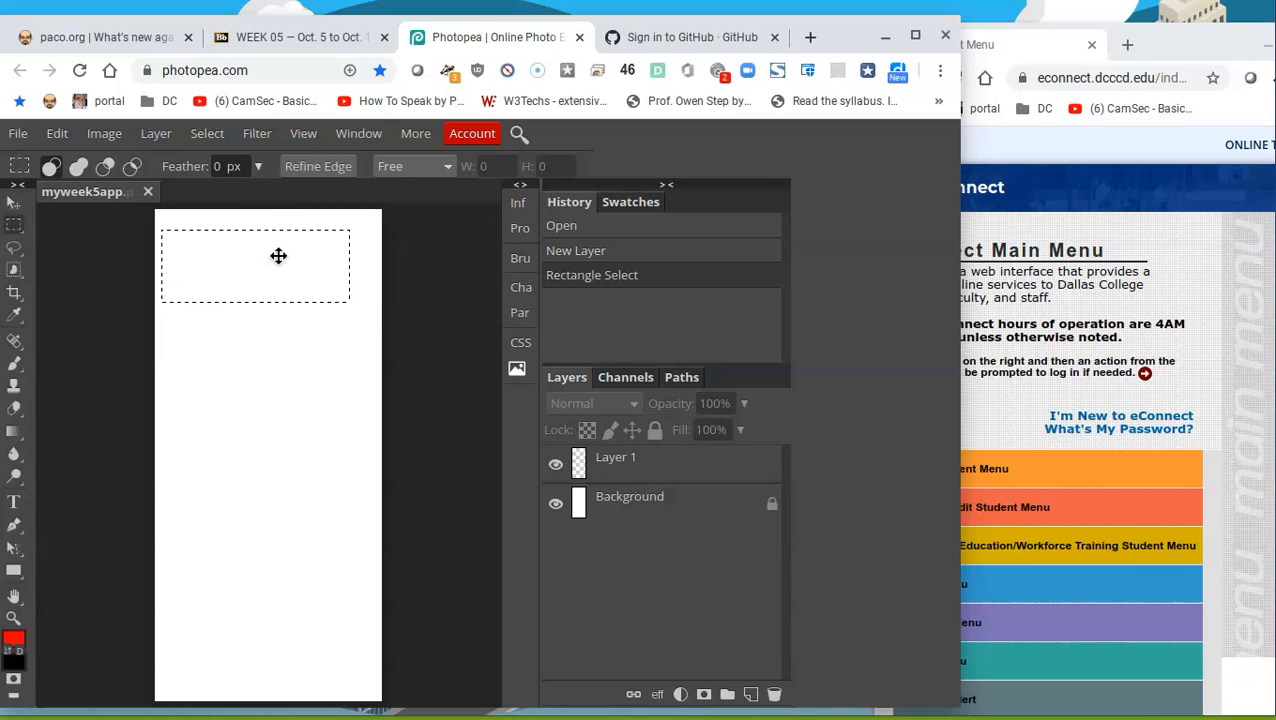
left_click(279, 352)
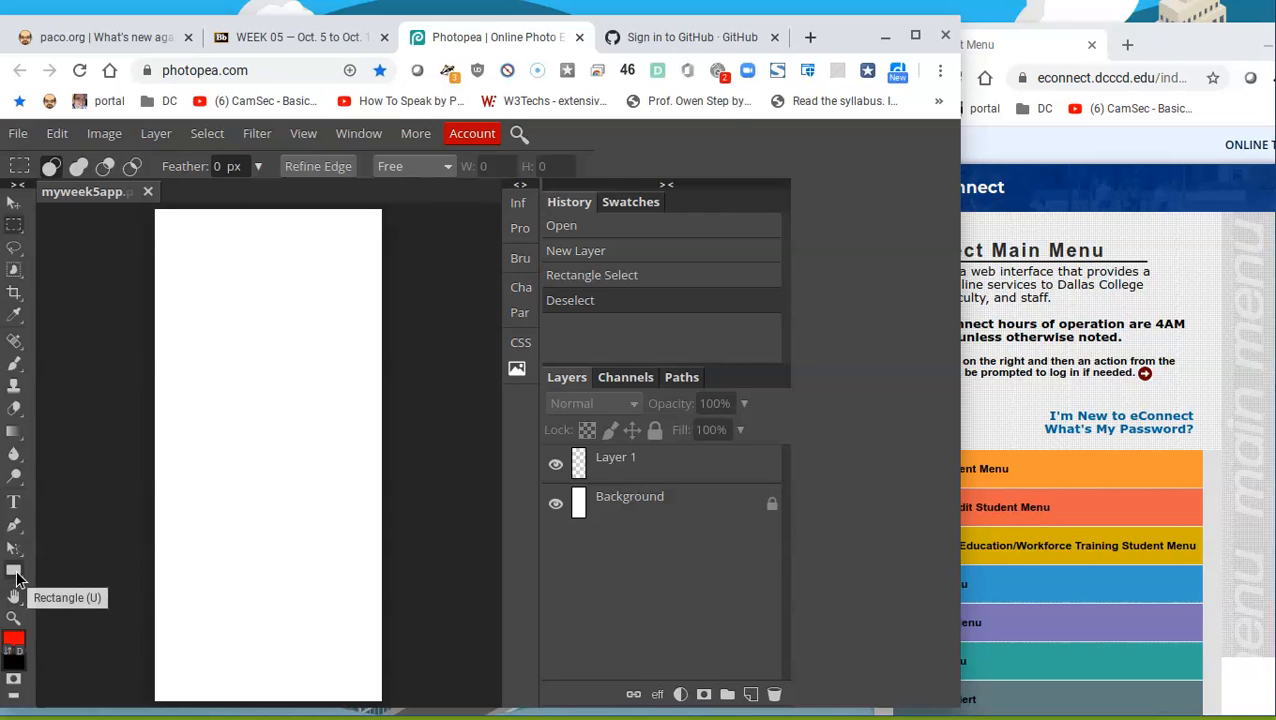
Step: Draw a small red-filled rectangle shape without a stroke near the upper-left corner of the canvas with the Rectangle tool
right_click(16, 578)
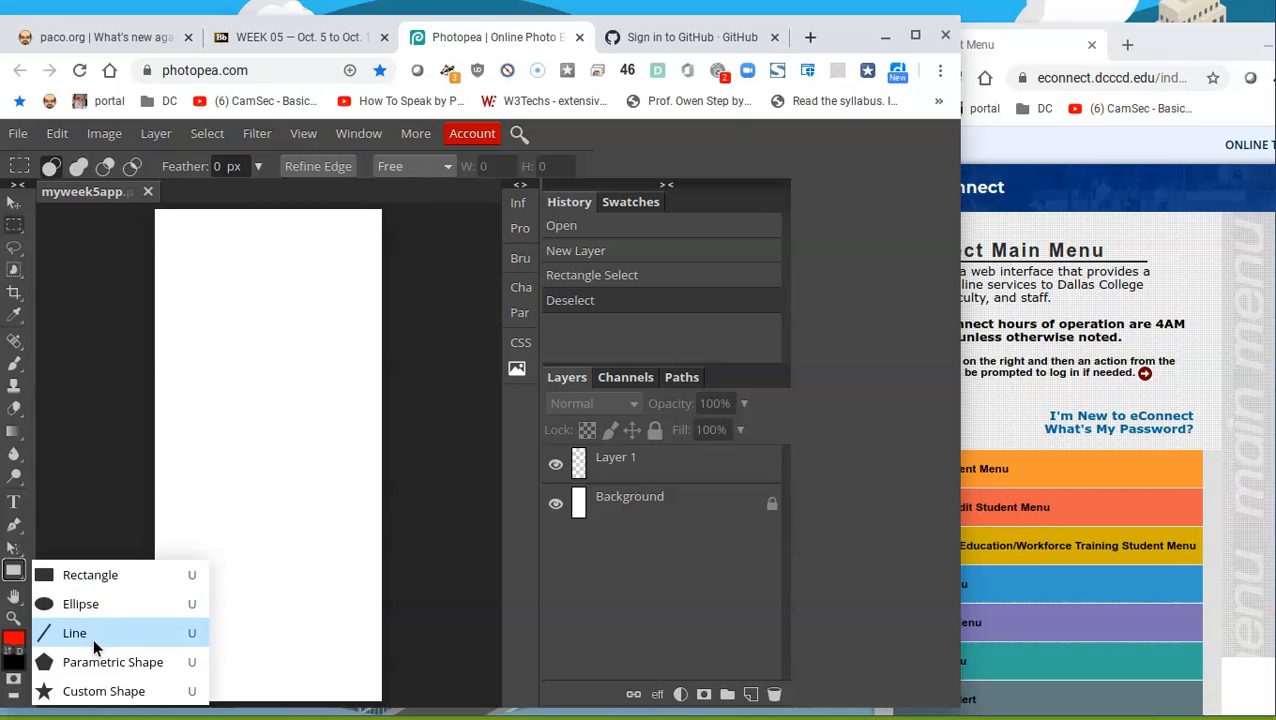
left_click(91, 577)
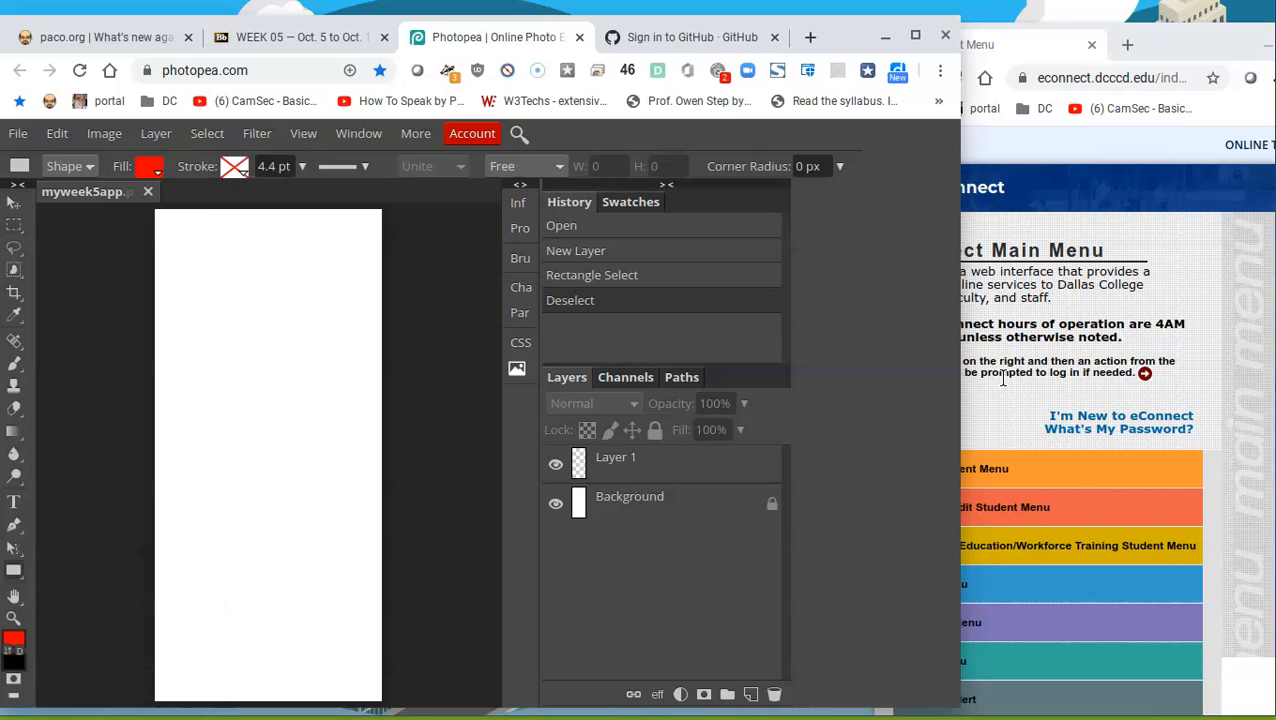
left_click(1222, 187)
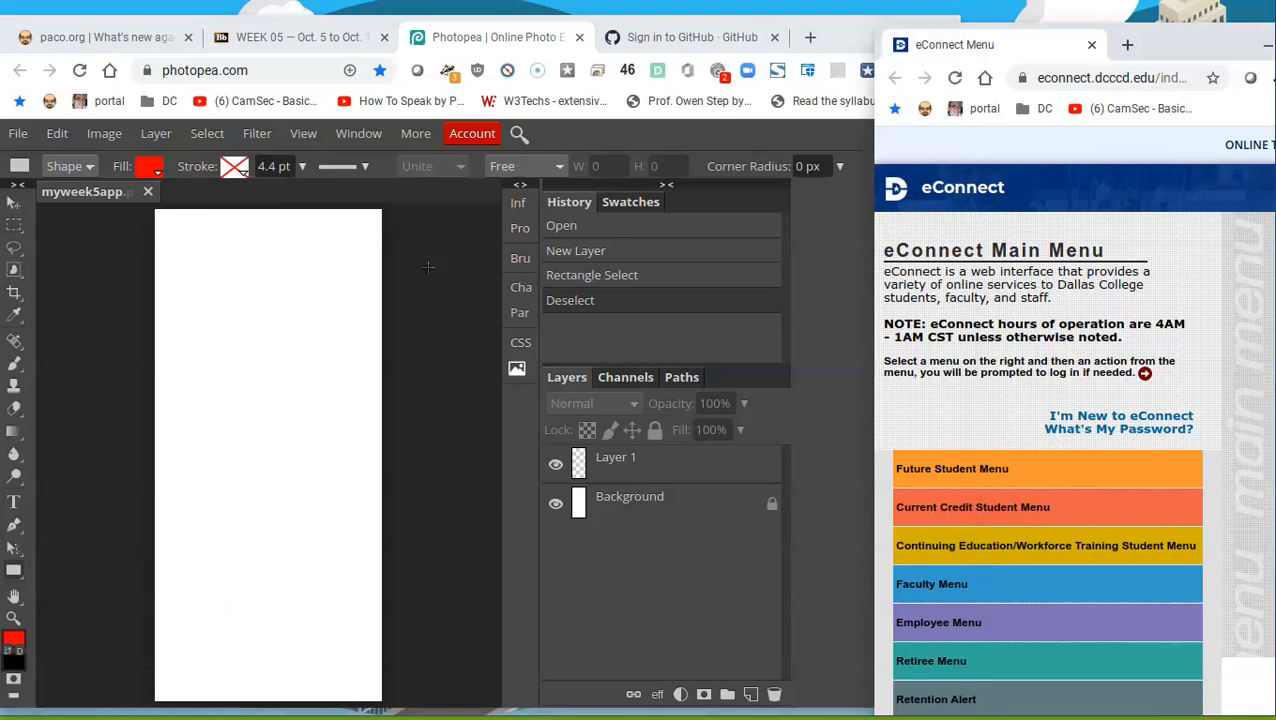
left_click(240, 226)
key("ctrl+z")
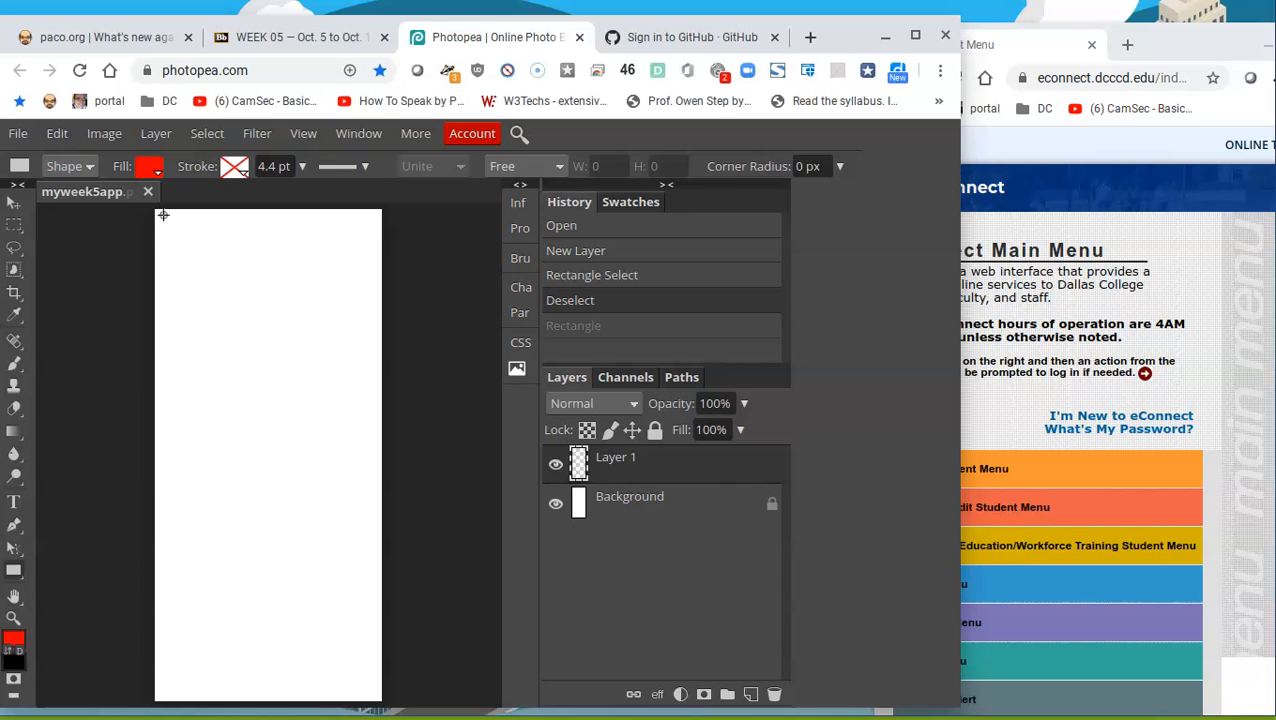
left_click_drag(164, 216, 218, 268)
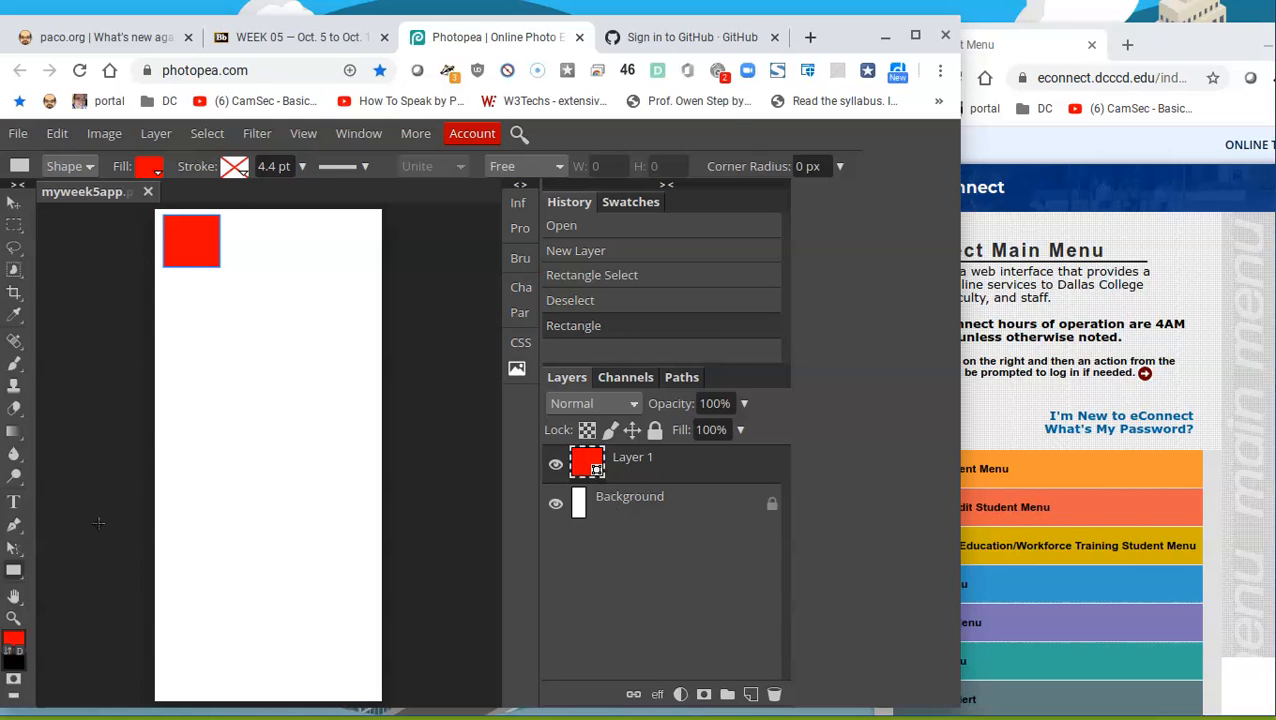
Step: Change the small square's fill color to black, hex 000000
left_click(147, 172)
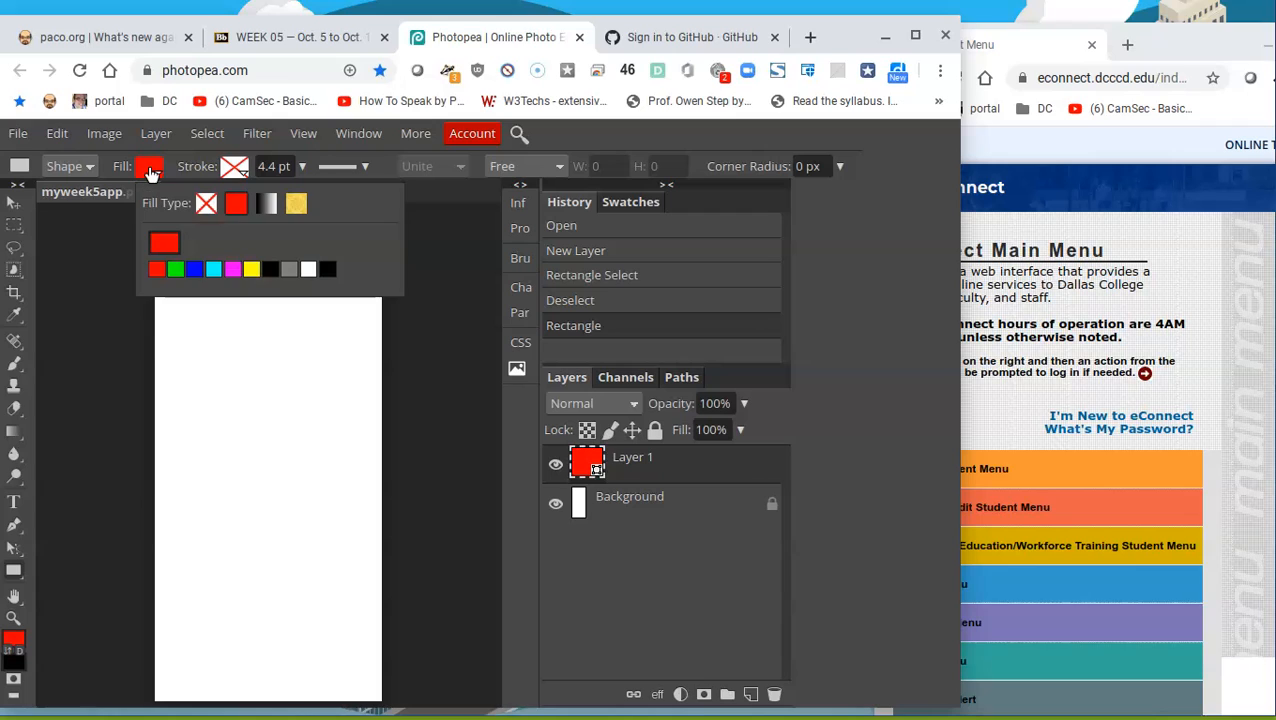
left_click(197, 269)
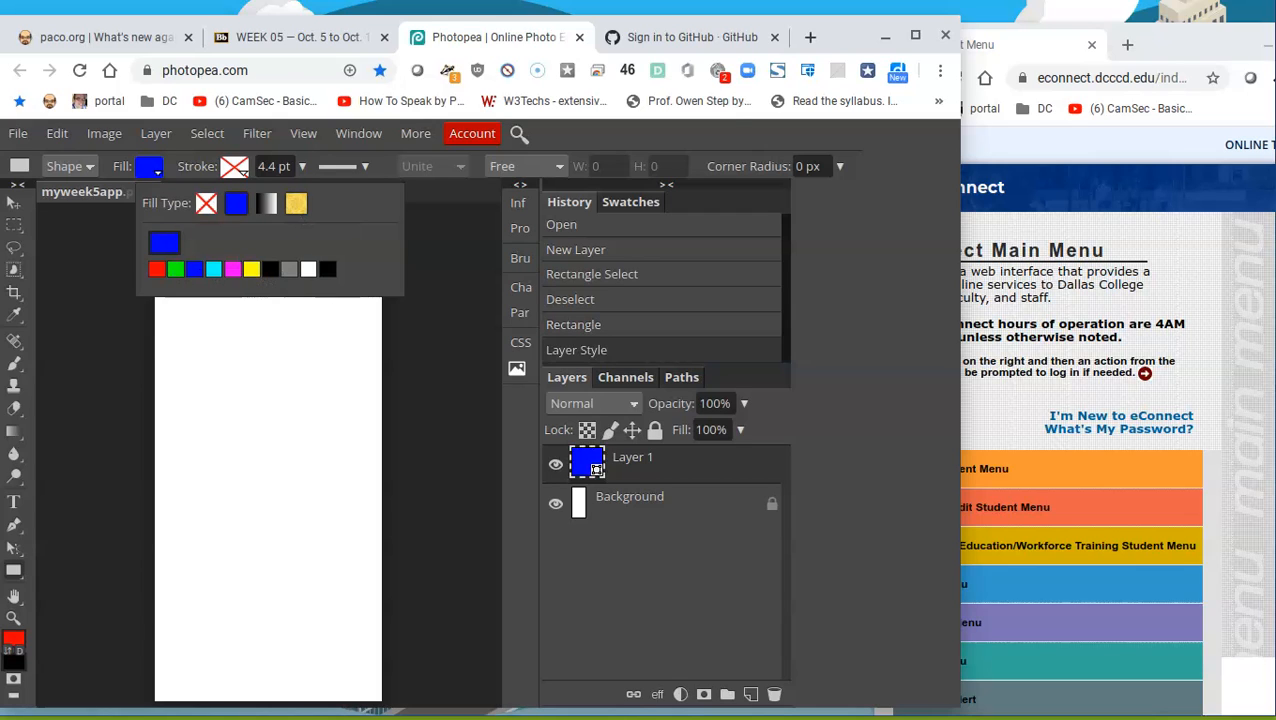
left_click(164, 240)
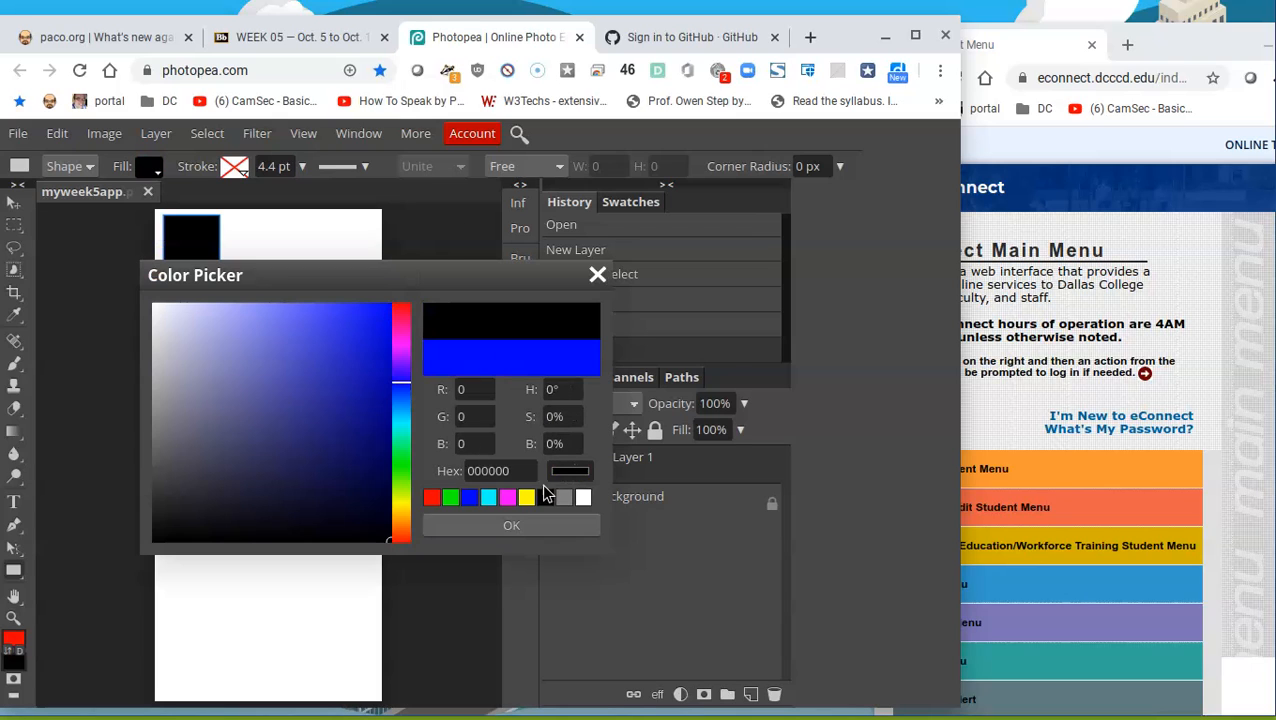
left_click(527, 527)
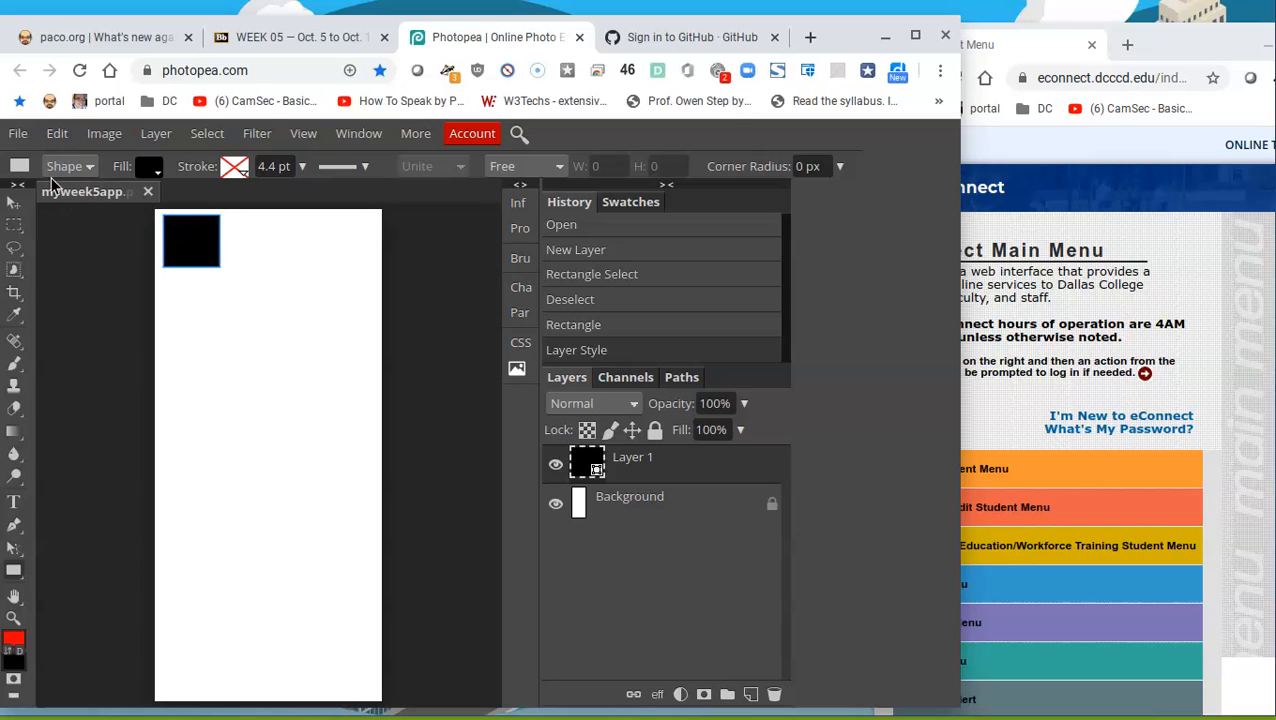
Step: Reposition the black square with the Move tool so it sits near the canvas's upper-left corner with a small margin
left_click(14, 203)
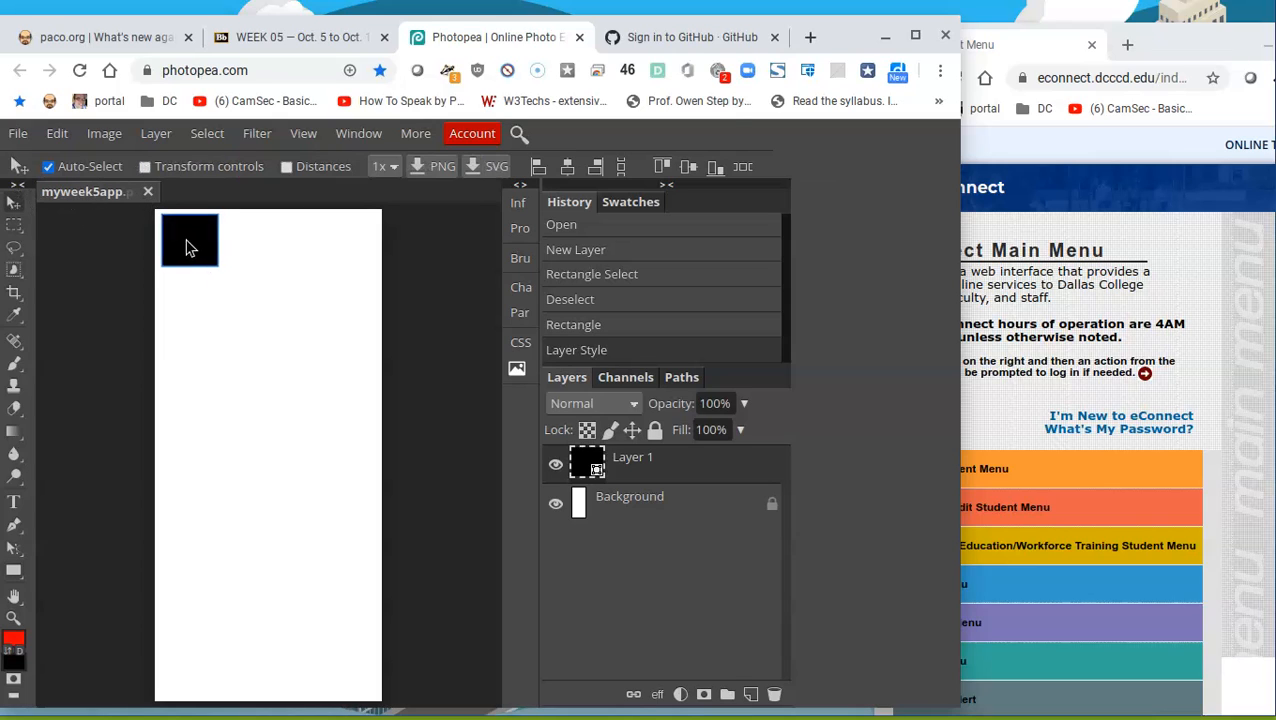
left_click_drag(199, 256, 234, 263)
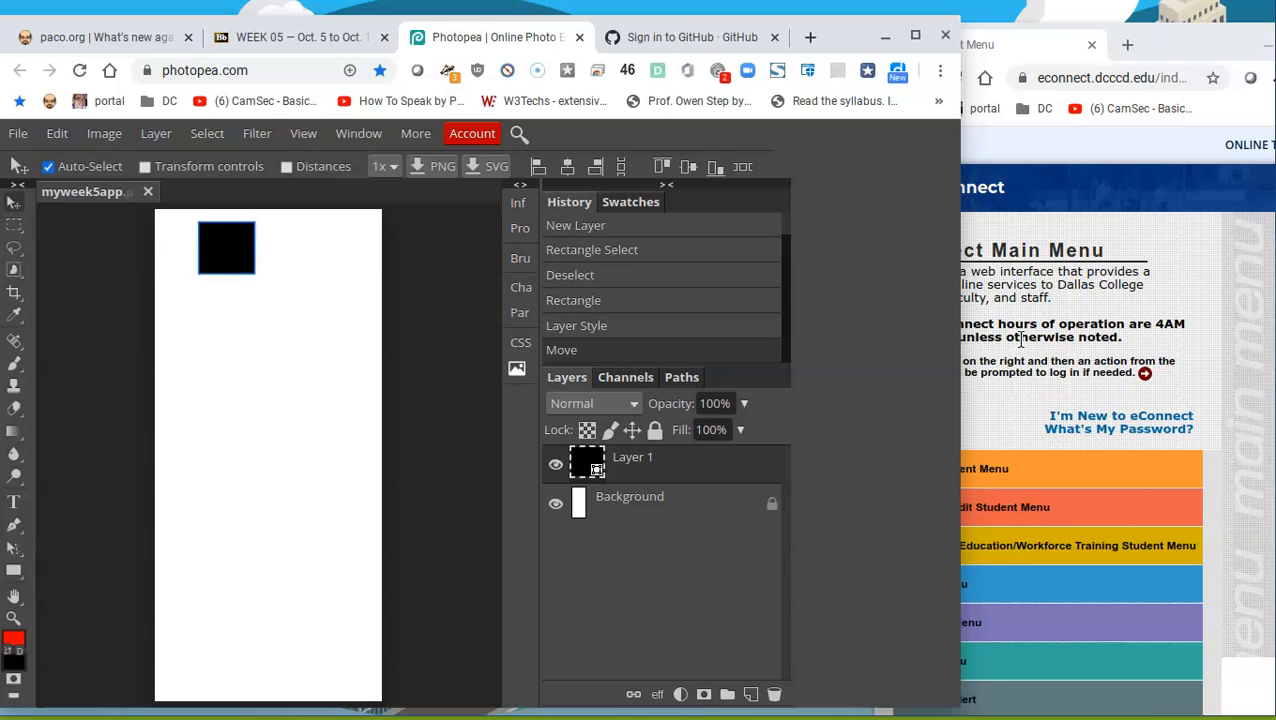
left_click(1040, 252)
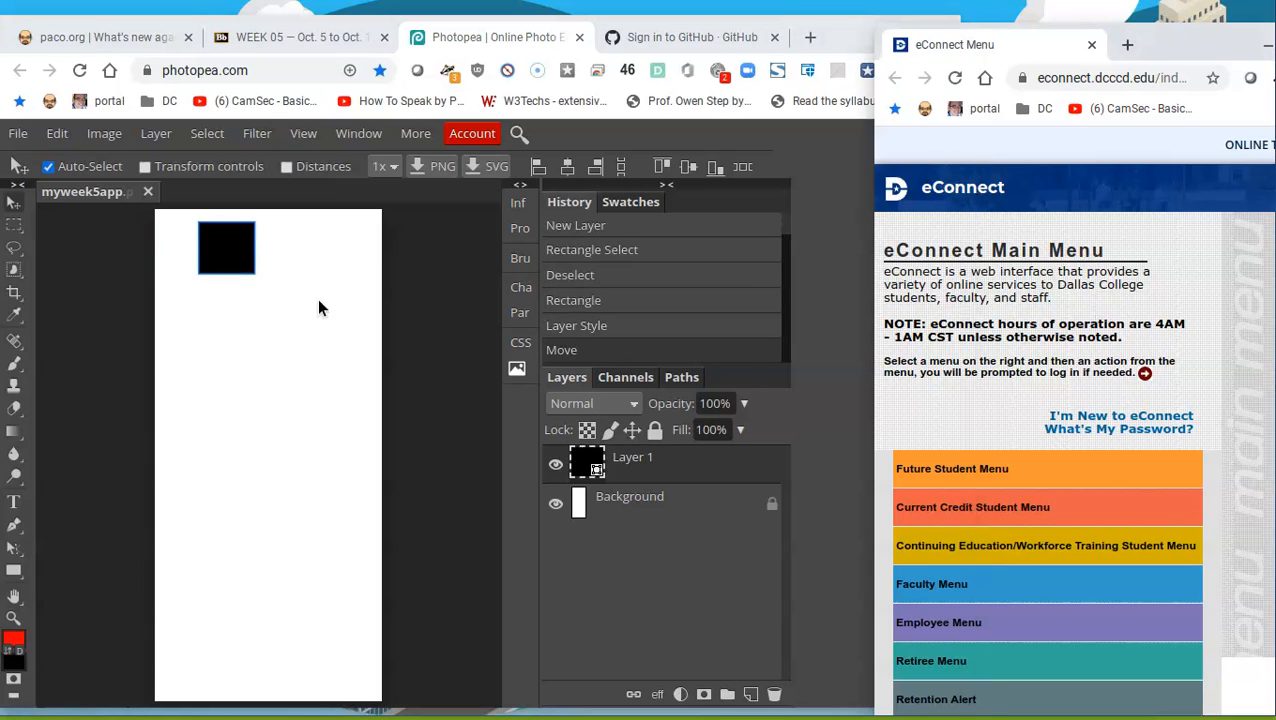
left_click_drag(238, 256, 208, 252)
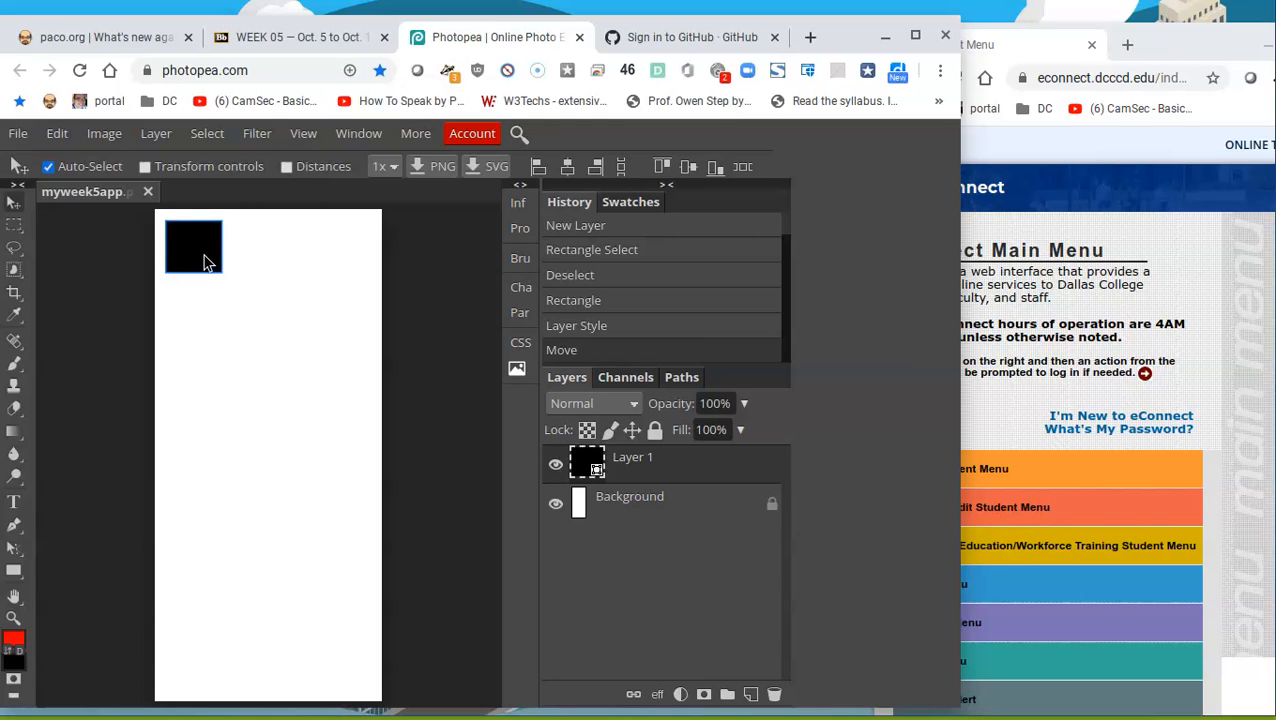
Step: Duplicate the black square's layer and place the copy lower on the canvas, left-aligned beneath the original
right_click(666, 470)
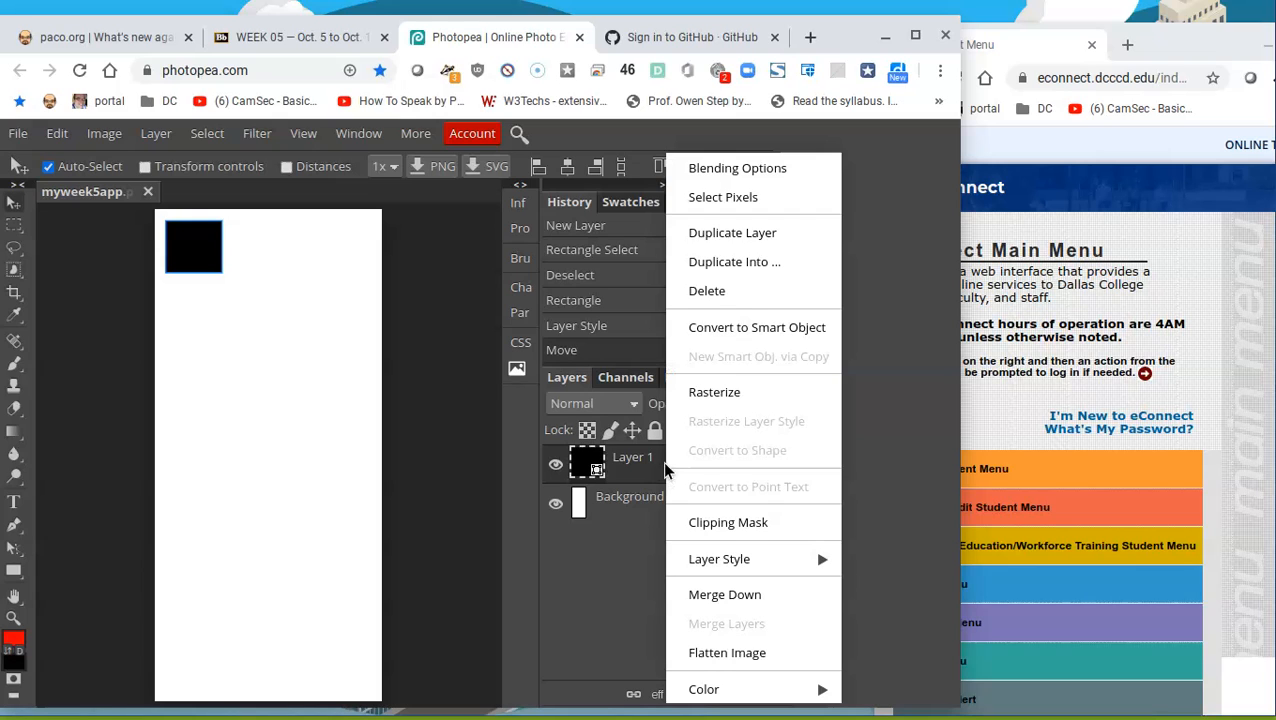
left_click(756, 236)
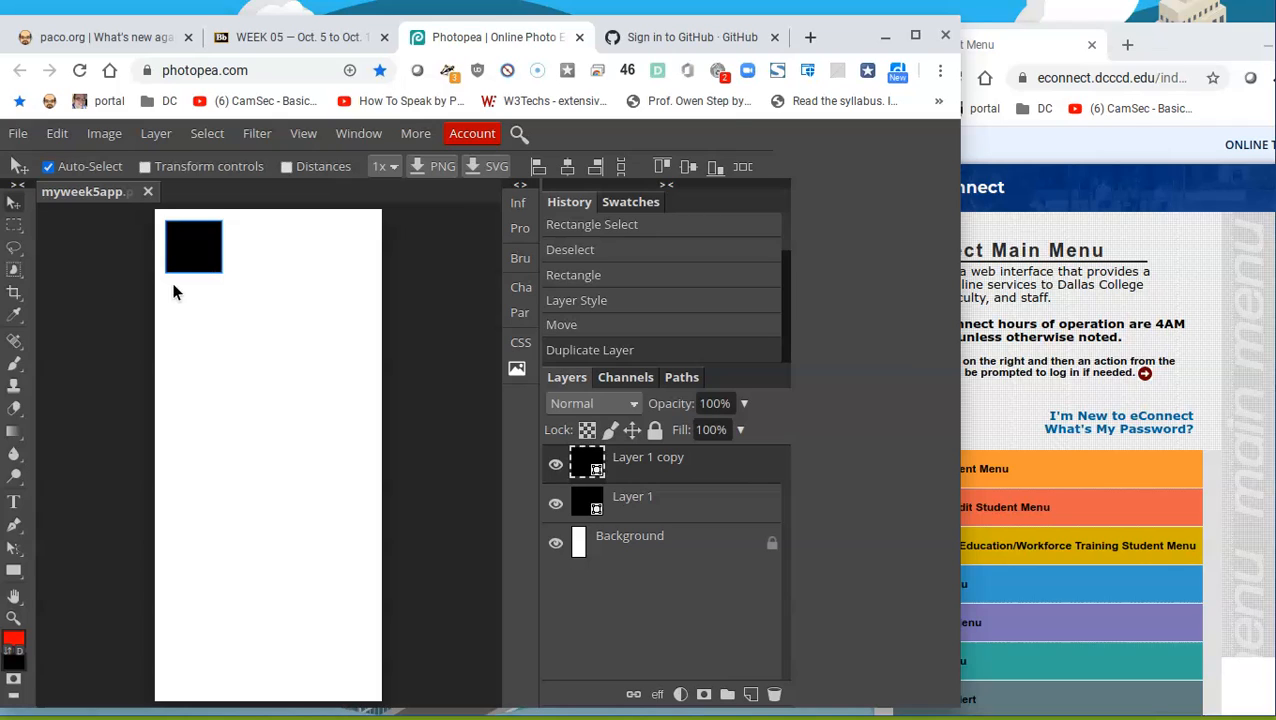
left_click_drag(216, 262, 258, 357)
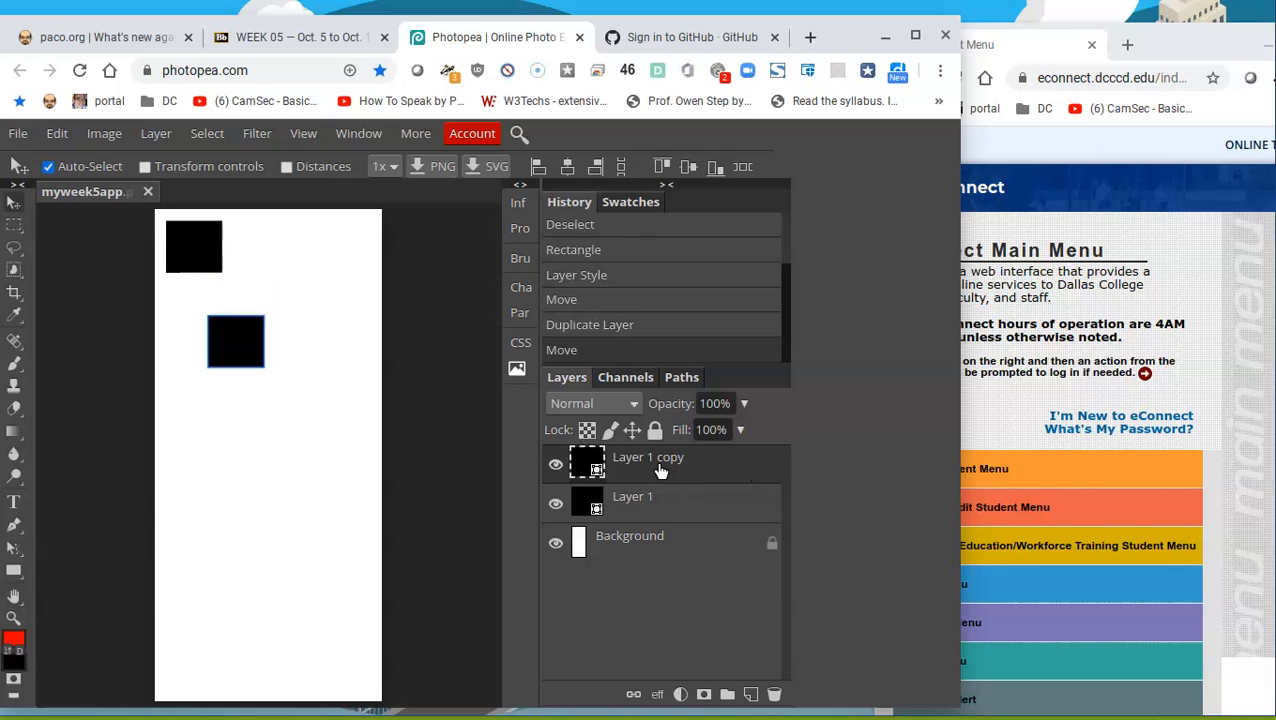
left_click_drag(238, 362, 203, 408)
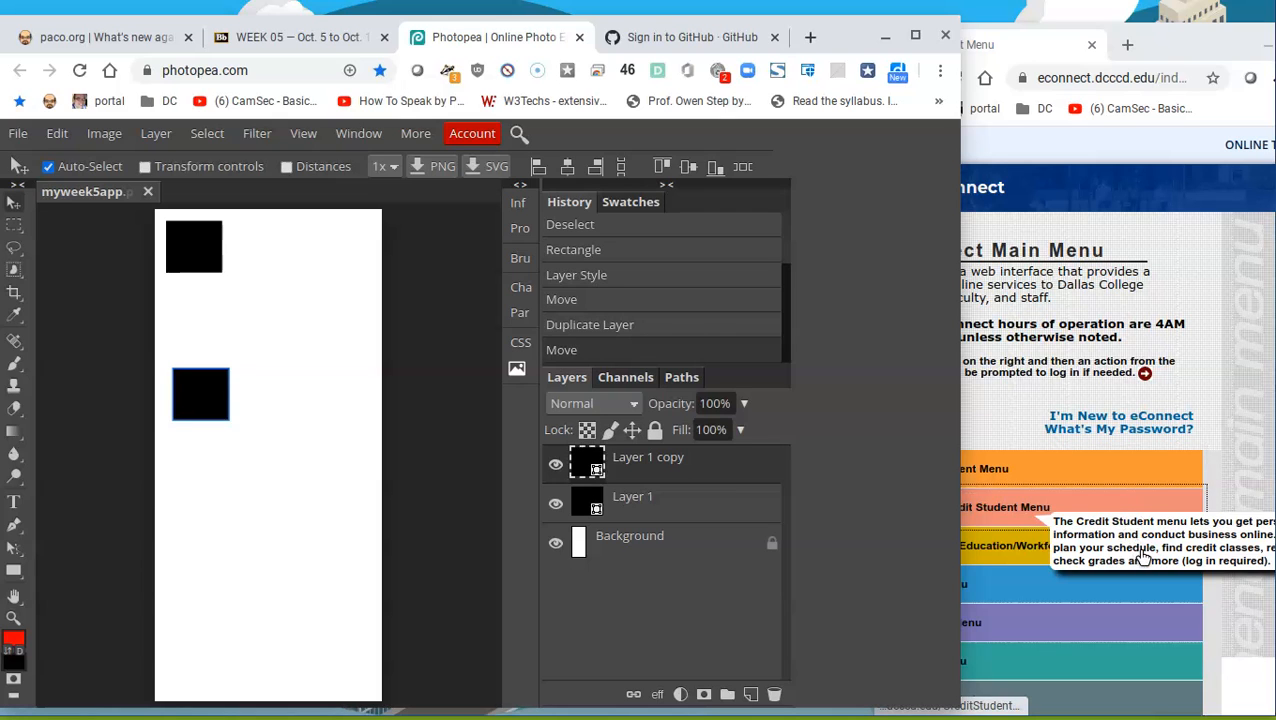
left_click_drag(219, 393, 214, 395)
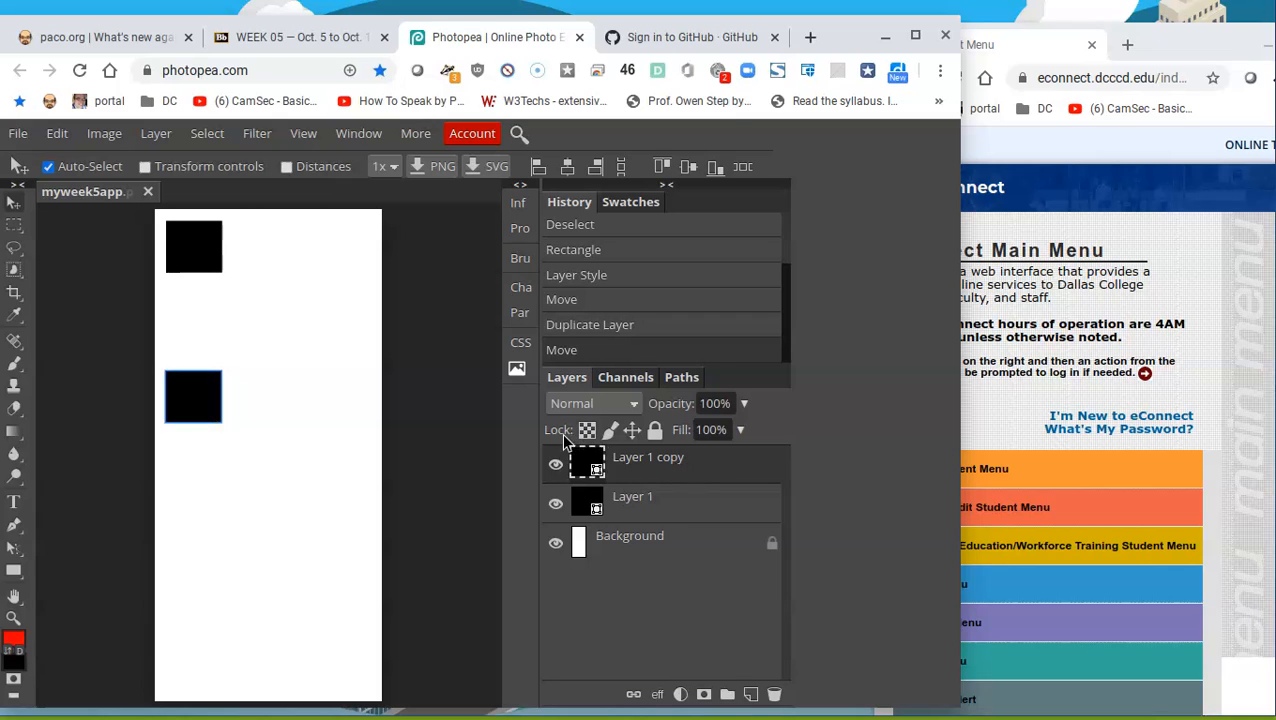
Step: Rename the duplicated square's layer to Button
double_click(636, 458)
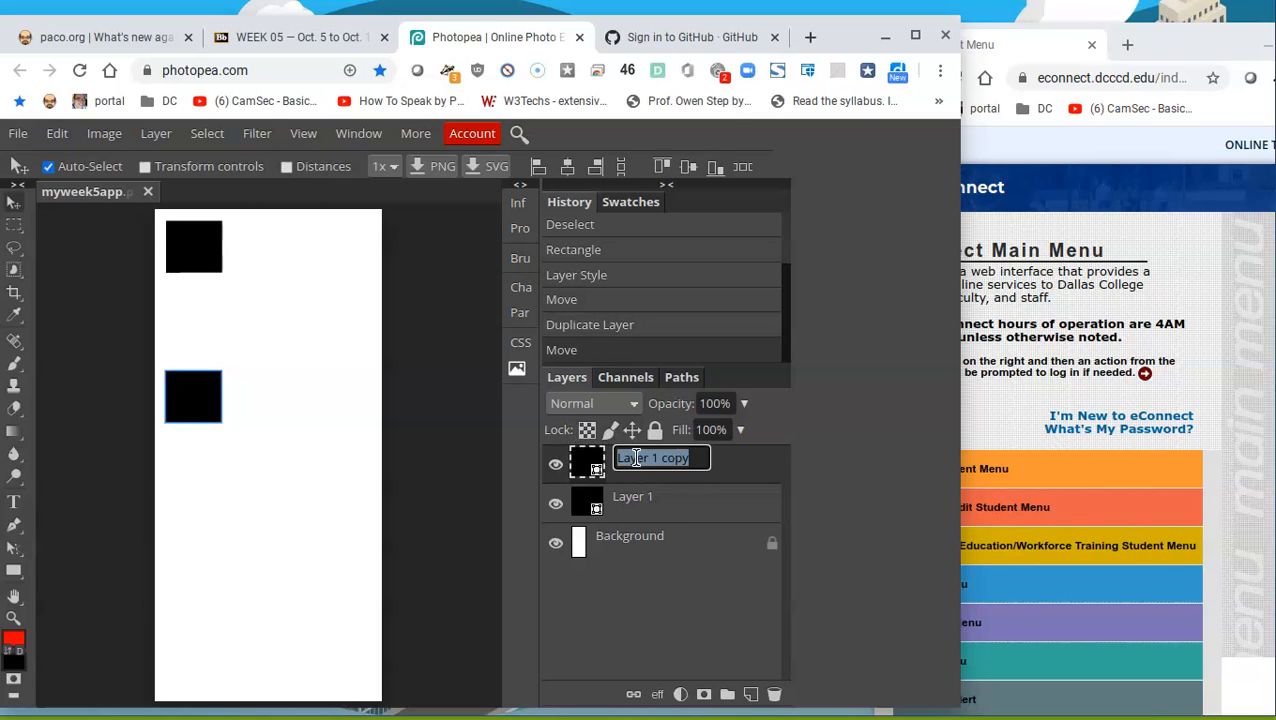
type("Button")
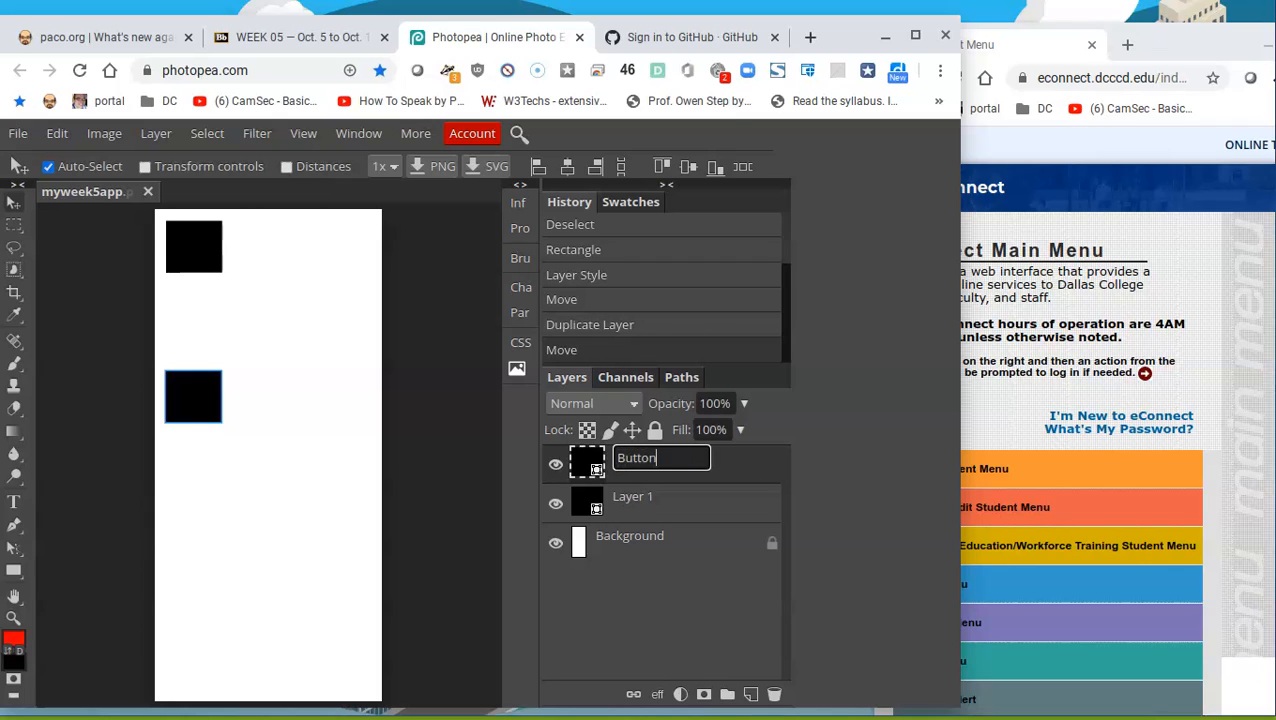
key("Return")
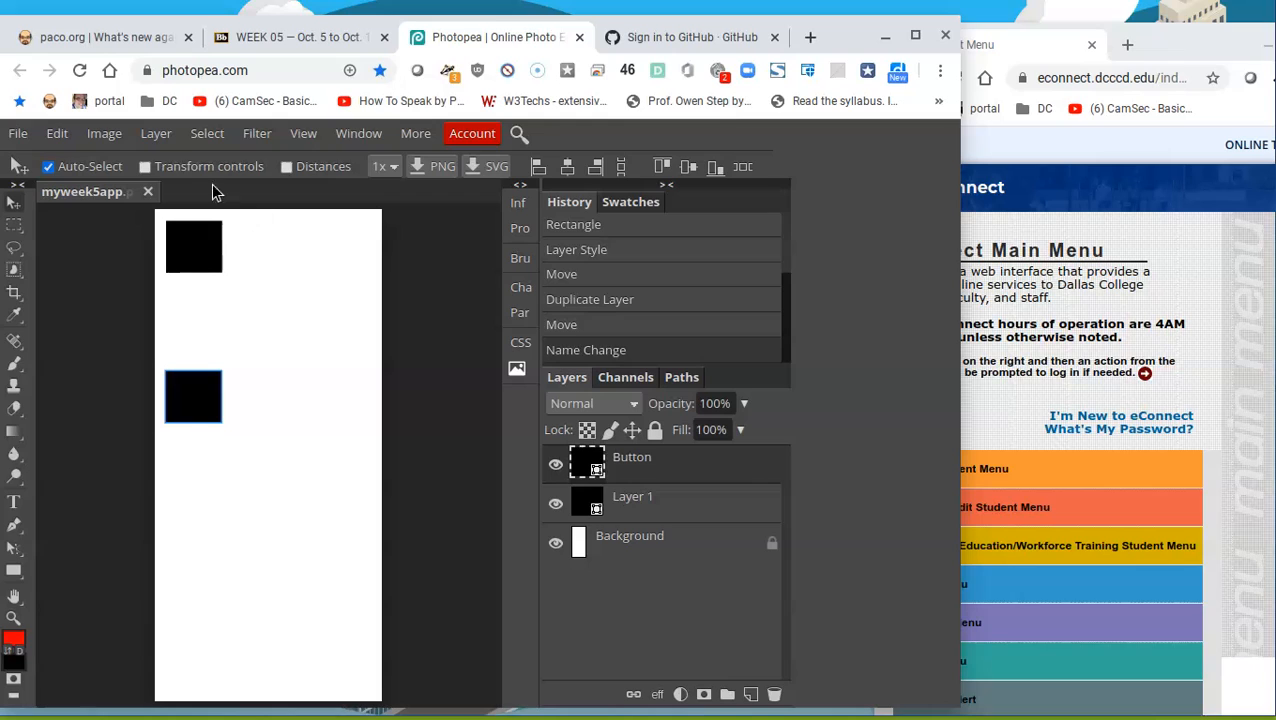
Step: Stretch the Button shape rightward to about 365% width, keeping its height, so it nearly spans the canvas
left_click(172, 170)
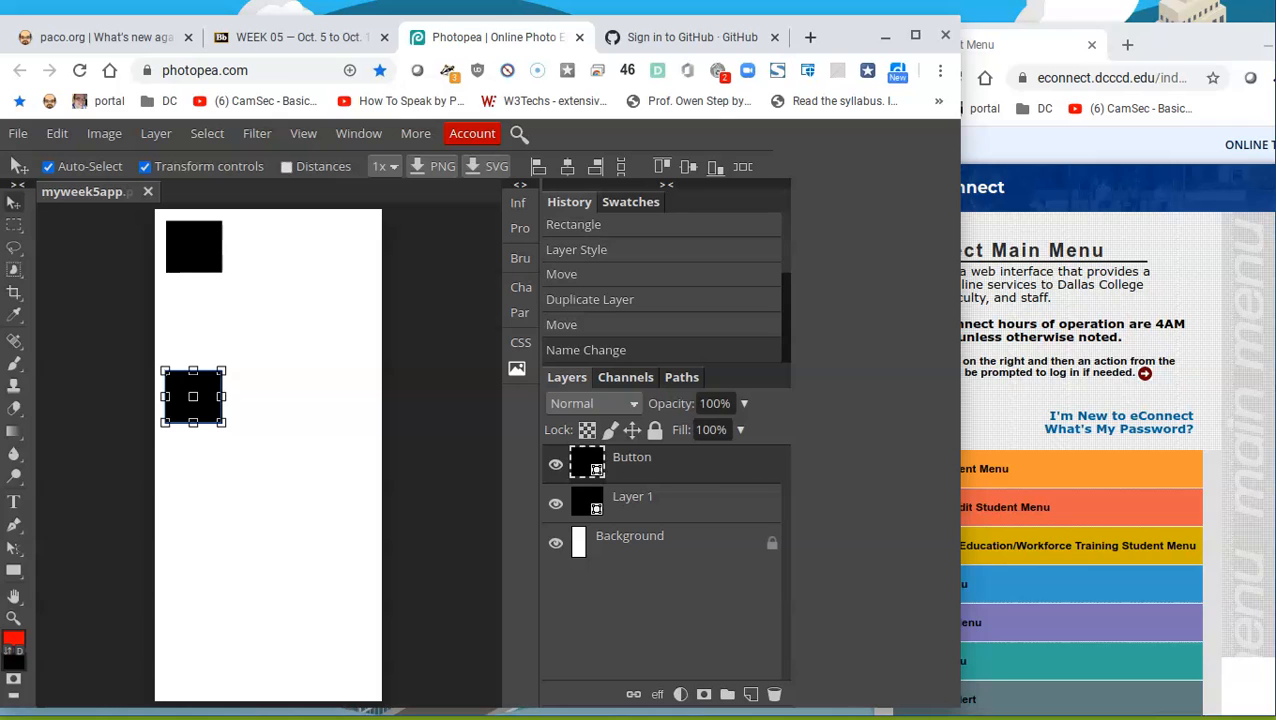
left_click_drag(226, 395, 371, 374)
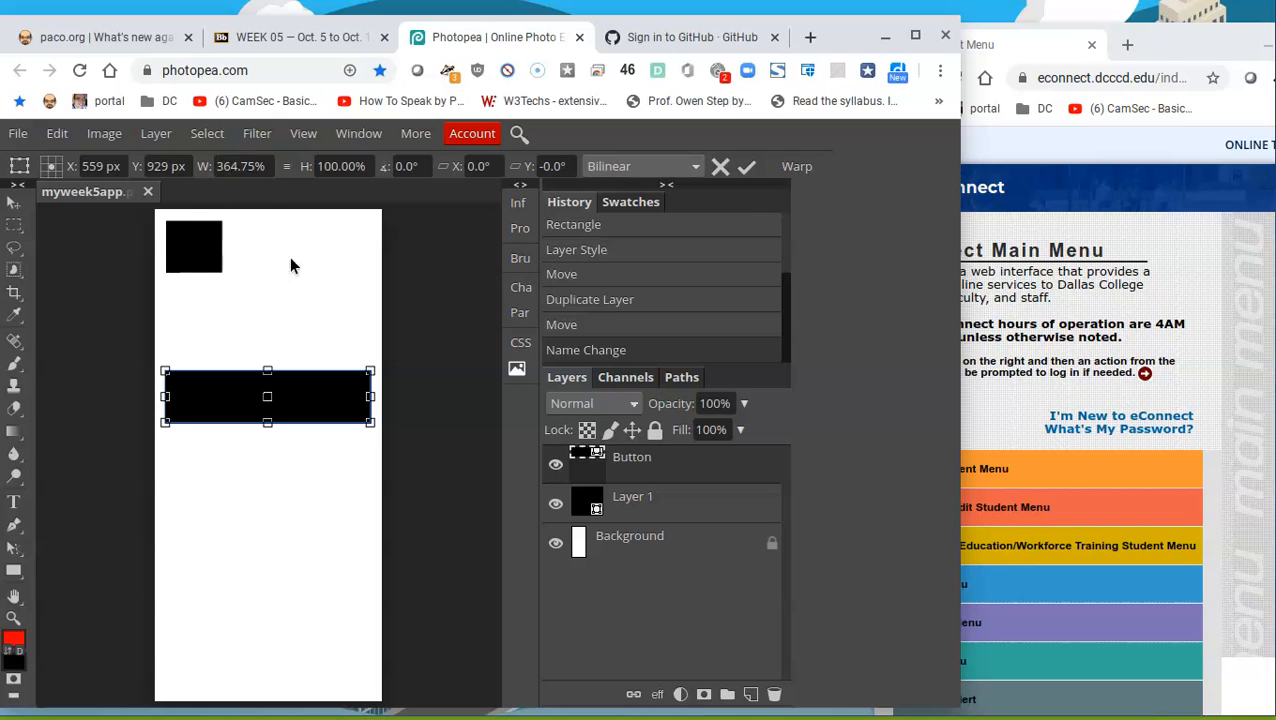
left_click(590, 505)
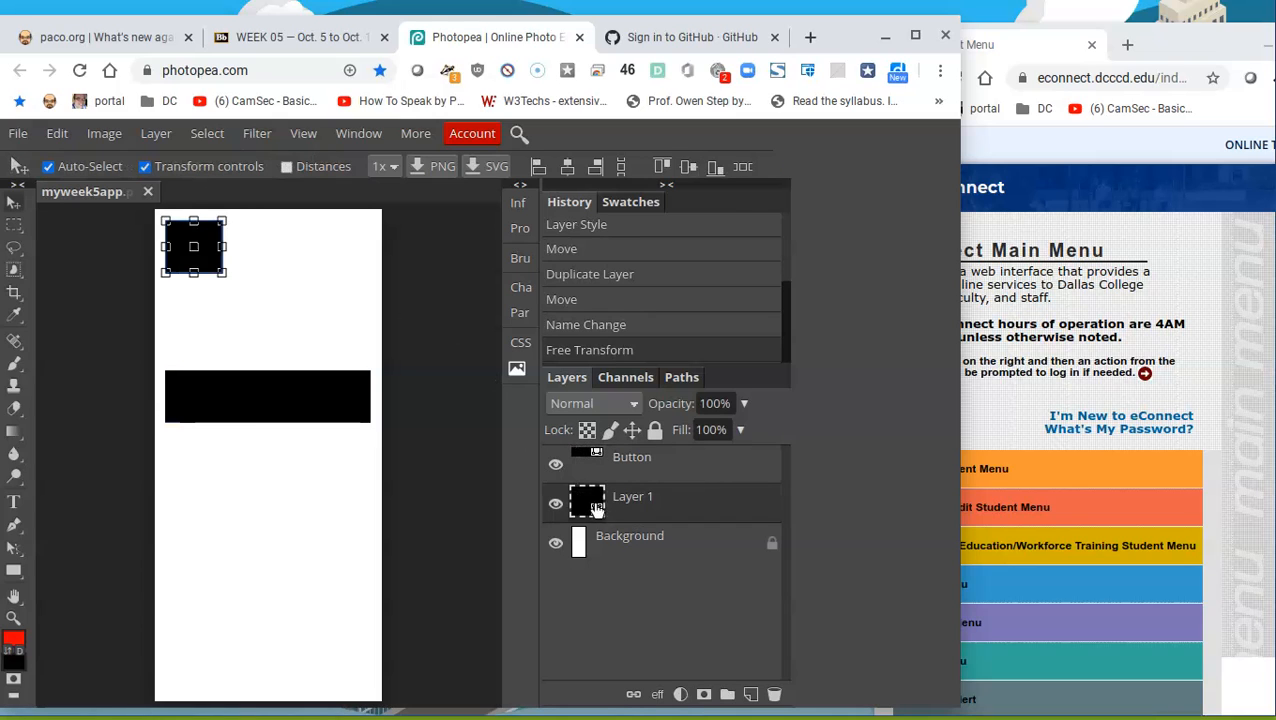
Step: Turn off the transform controls and nudge the square and the wide button bar so their left edges line up
left_click_drag(193, 247, 195, 247)
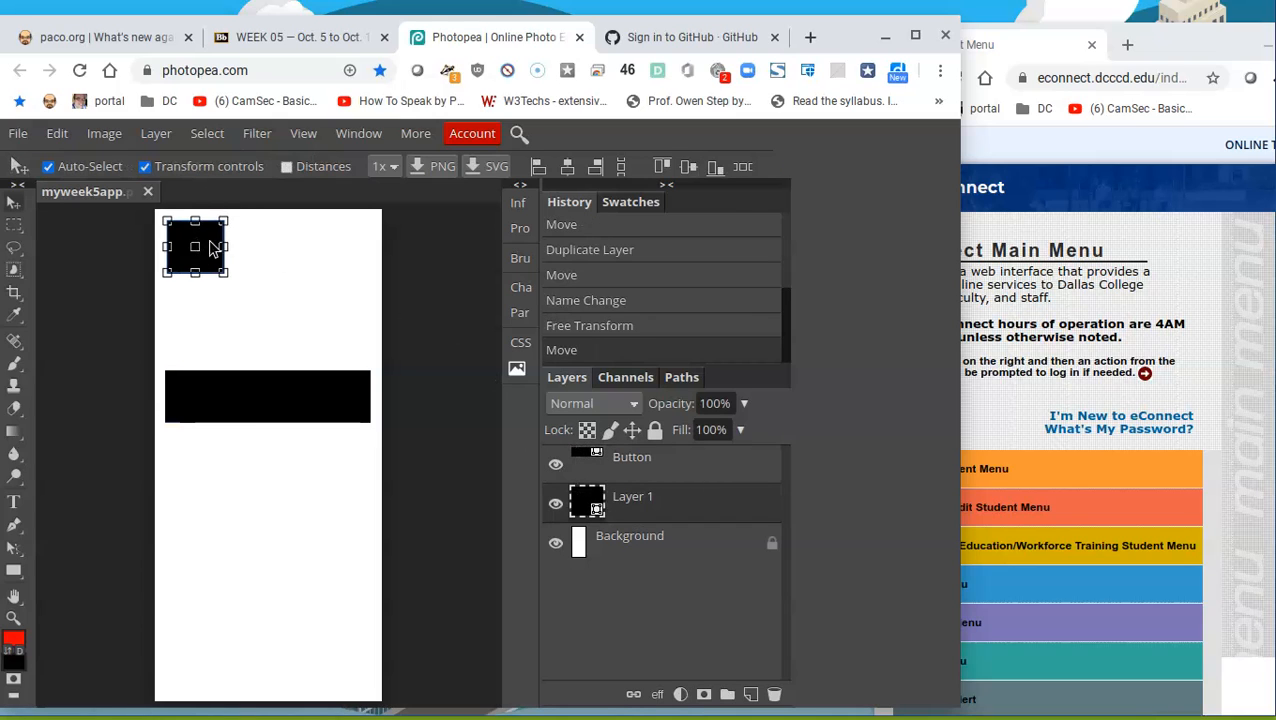
left_click(144, 168)
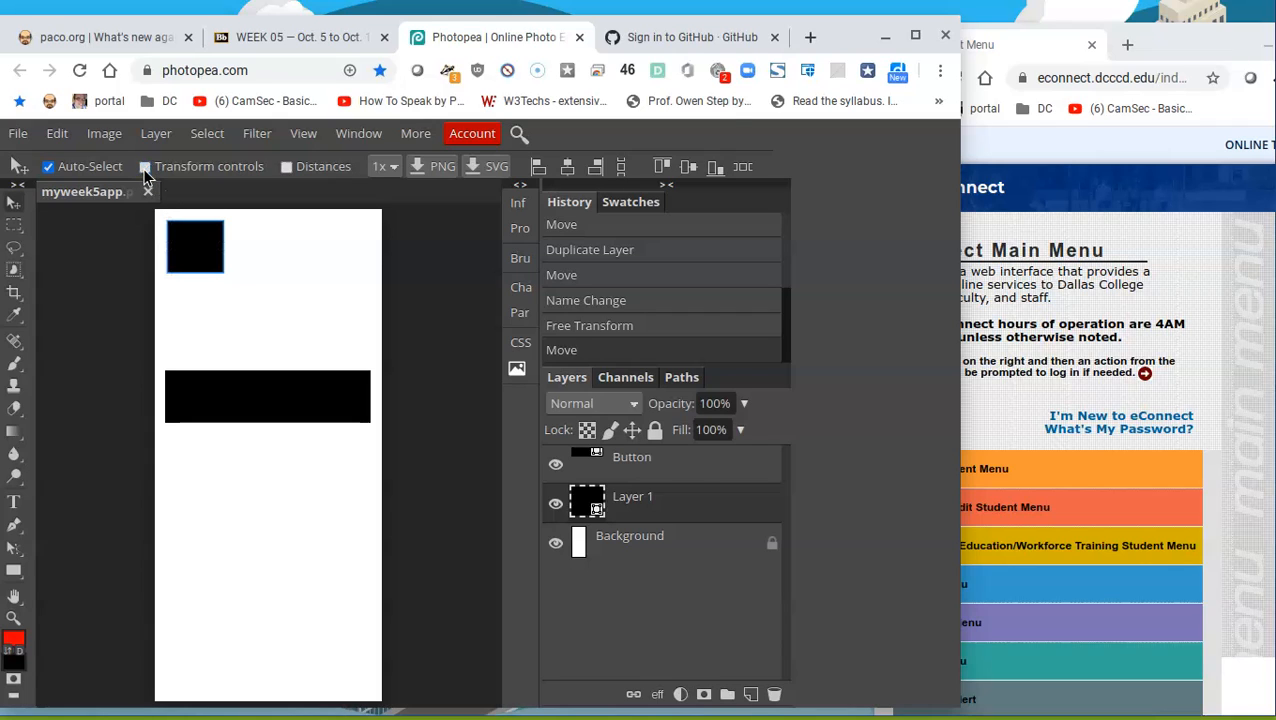
left_click(328, 399)
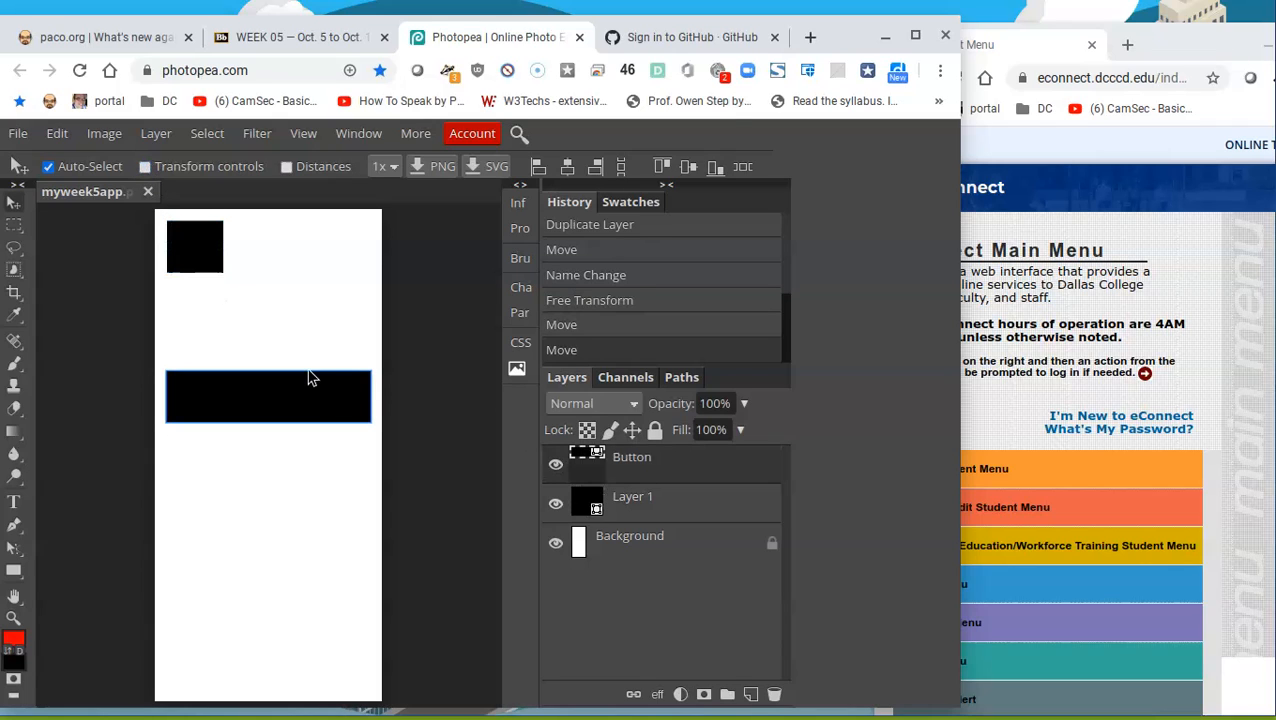
left_click_drag(294, 400, 295, 403)
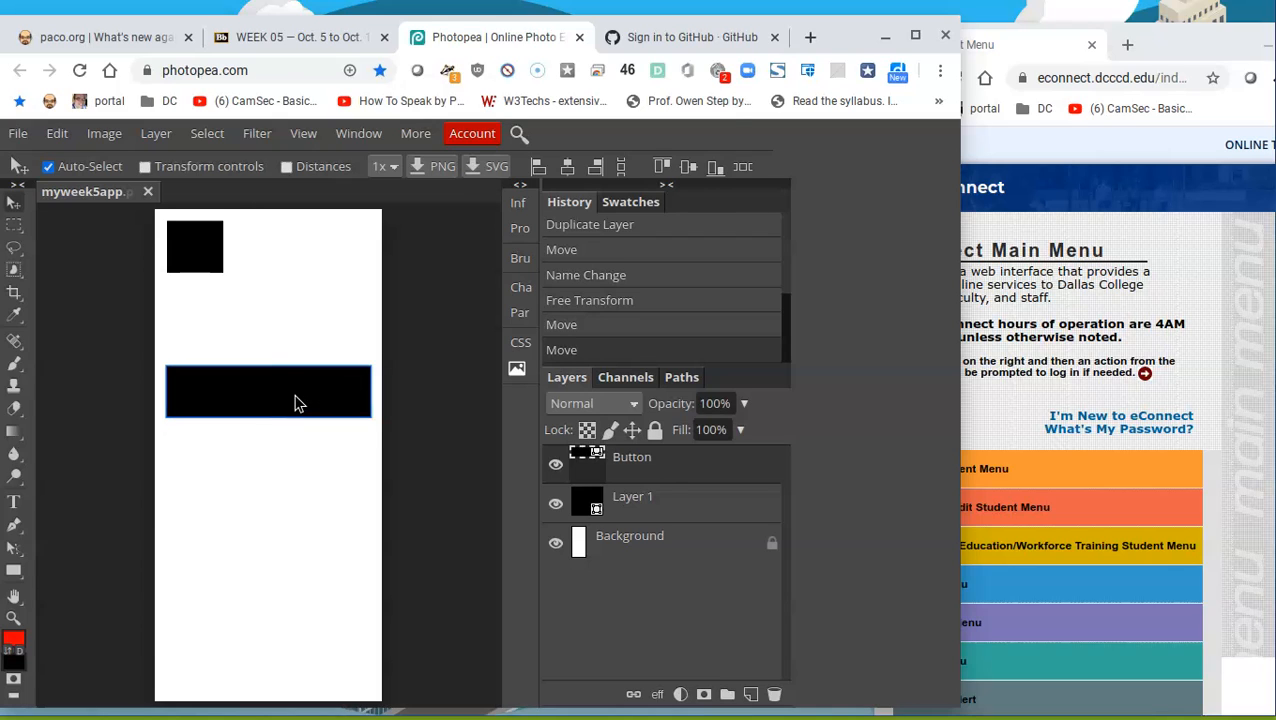
Step: Duplicate the Button layer and place the copy directly below the first bar with a narrow gap
right_click(652, 463)
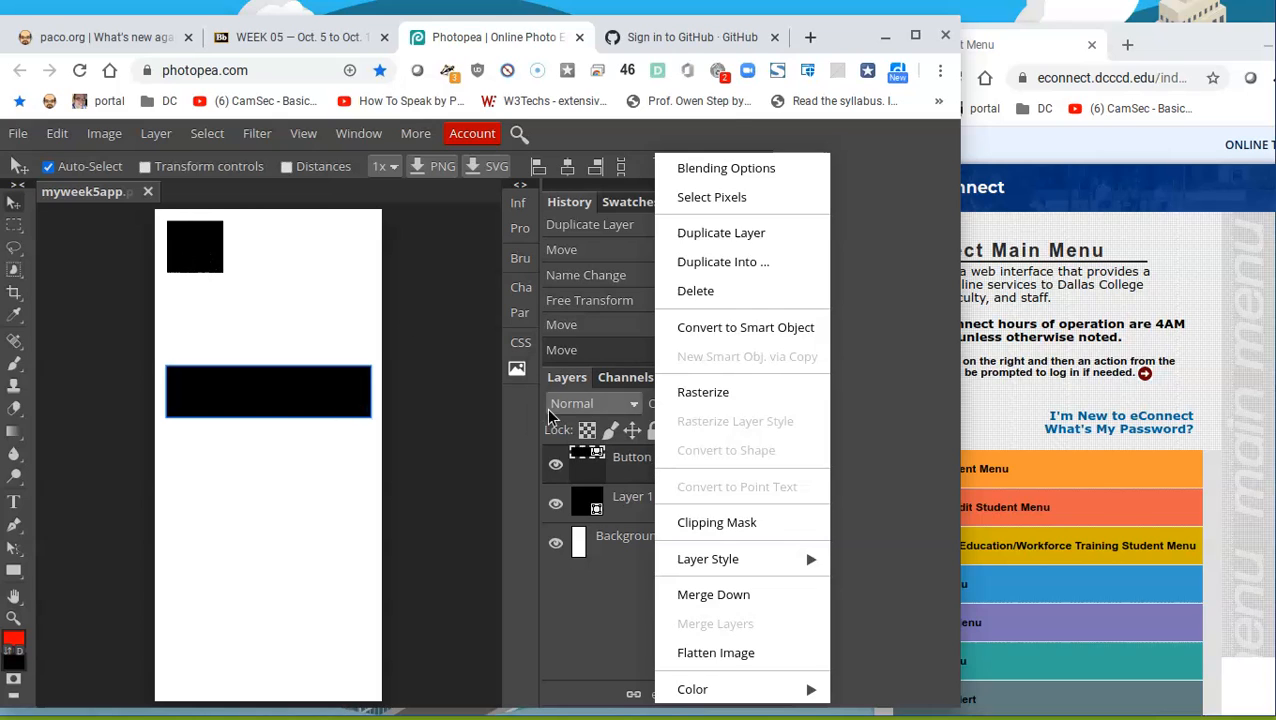
left_click(616, 505)
right_click(638, 461)
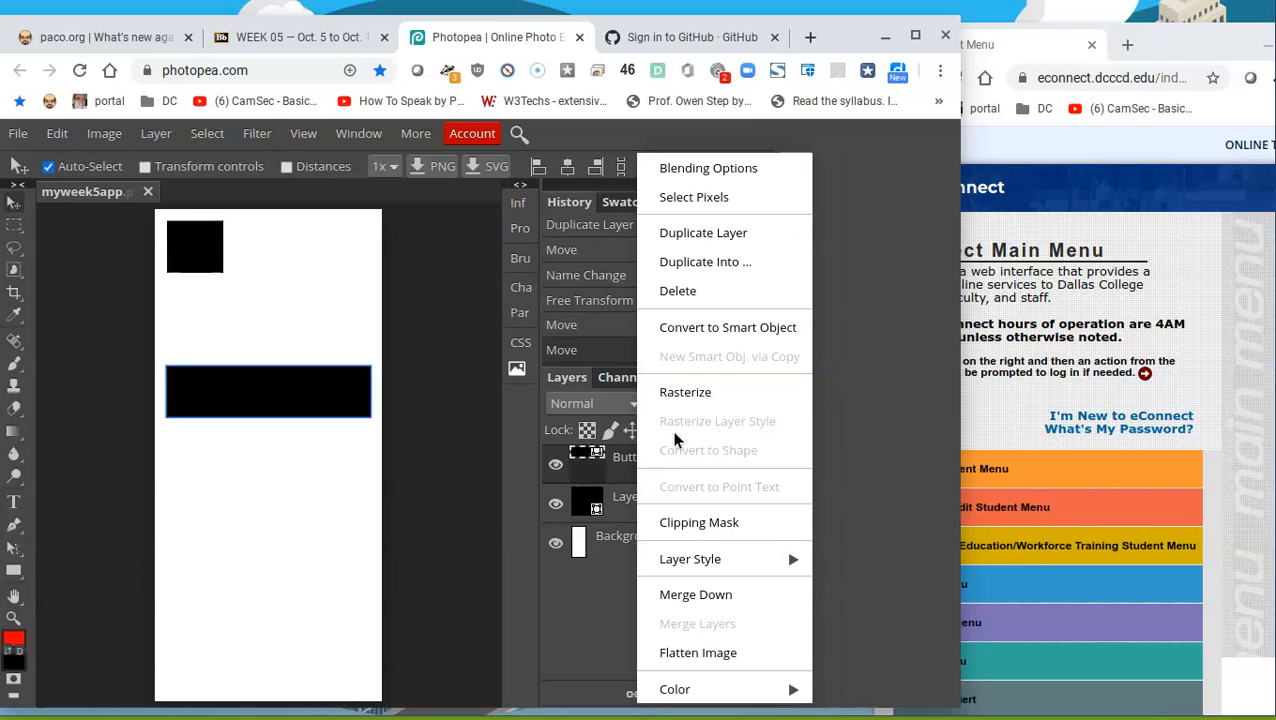
left_click(718, 232)
left_click_drag(296, 405, 302, 457)
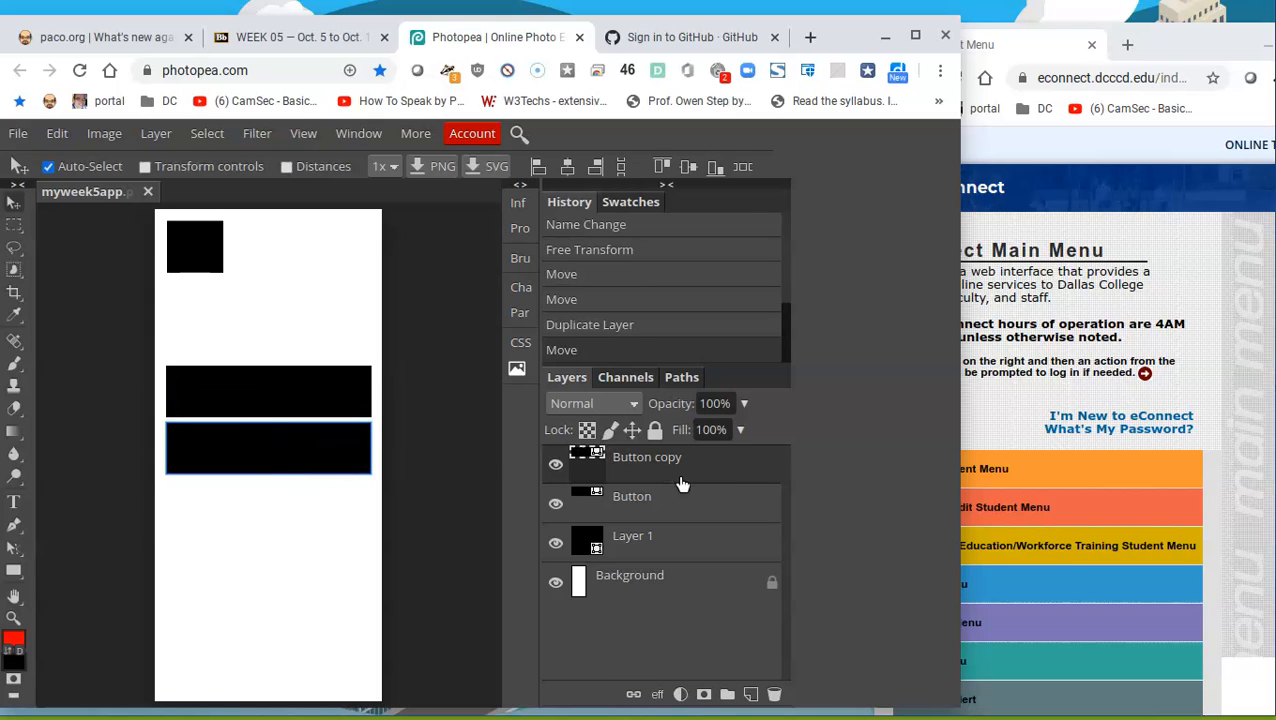
Step: Duplicate the lowest button bar three more times, stacking each copy below the previous one to make a column of five
right_click(622, 464)
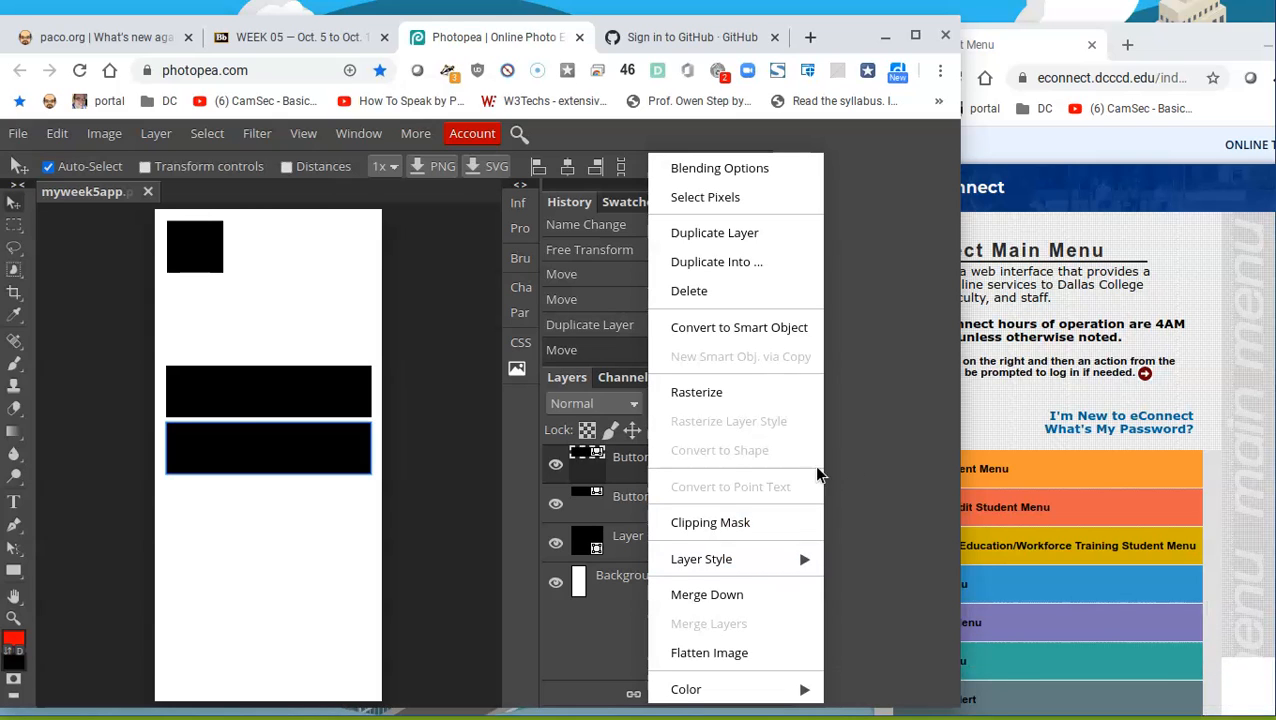
left_click(705, 233)
left_click_drag(306, 459, 302, 506)
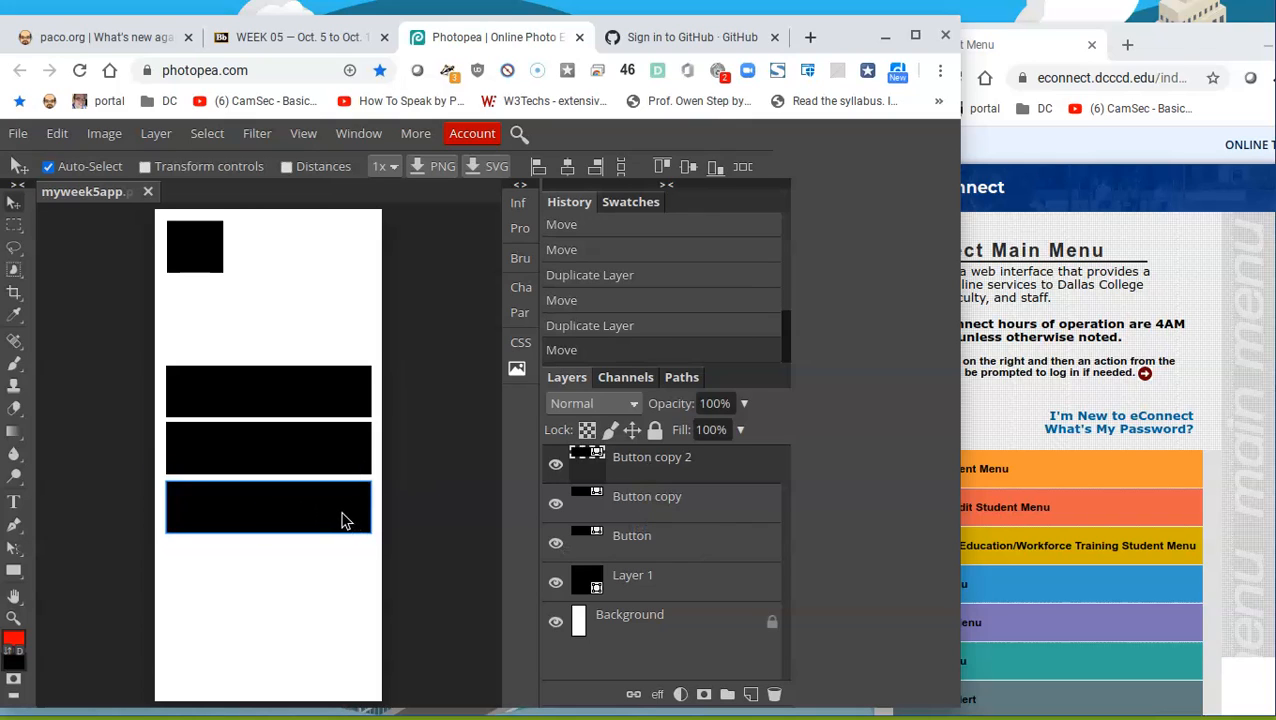
right_click(687, 462)
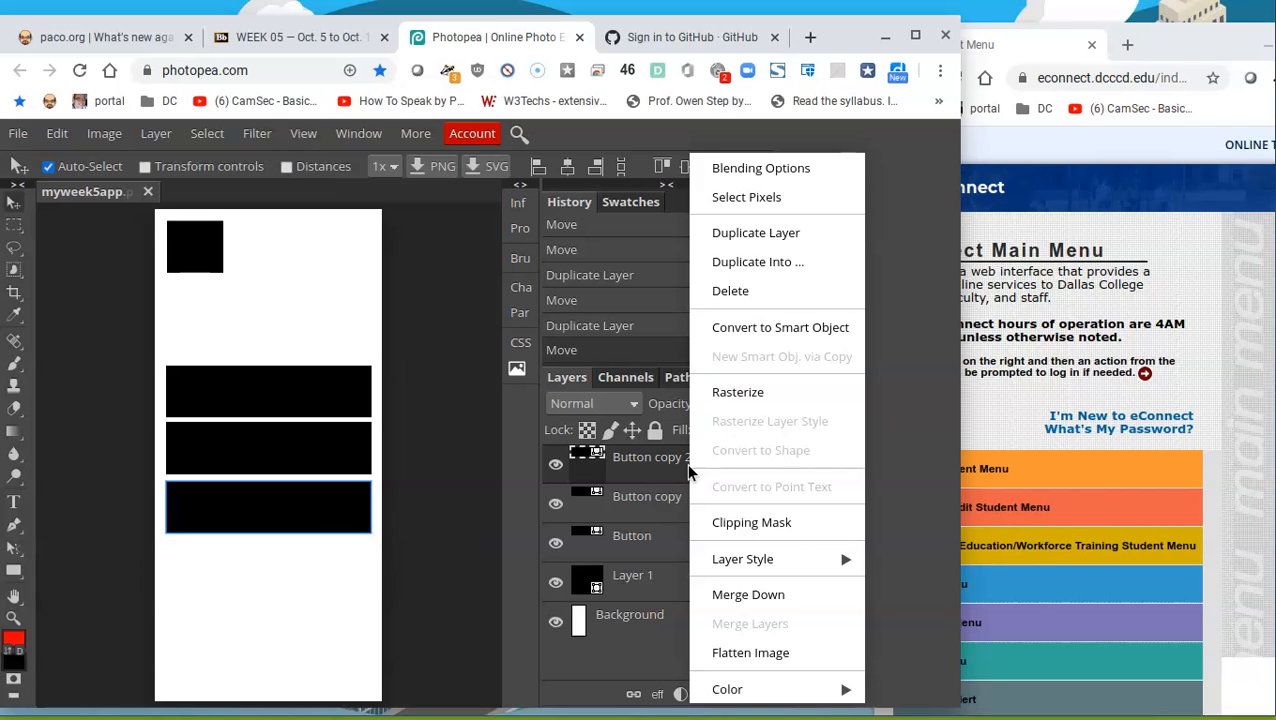
left_click(774, 235)
left_click_drag(339, 512, 334, 564)
right_click(655, 462)
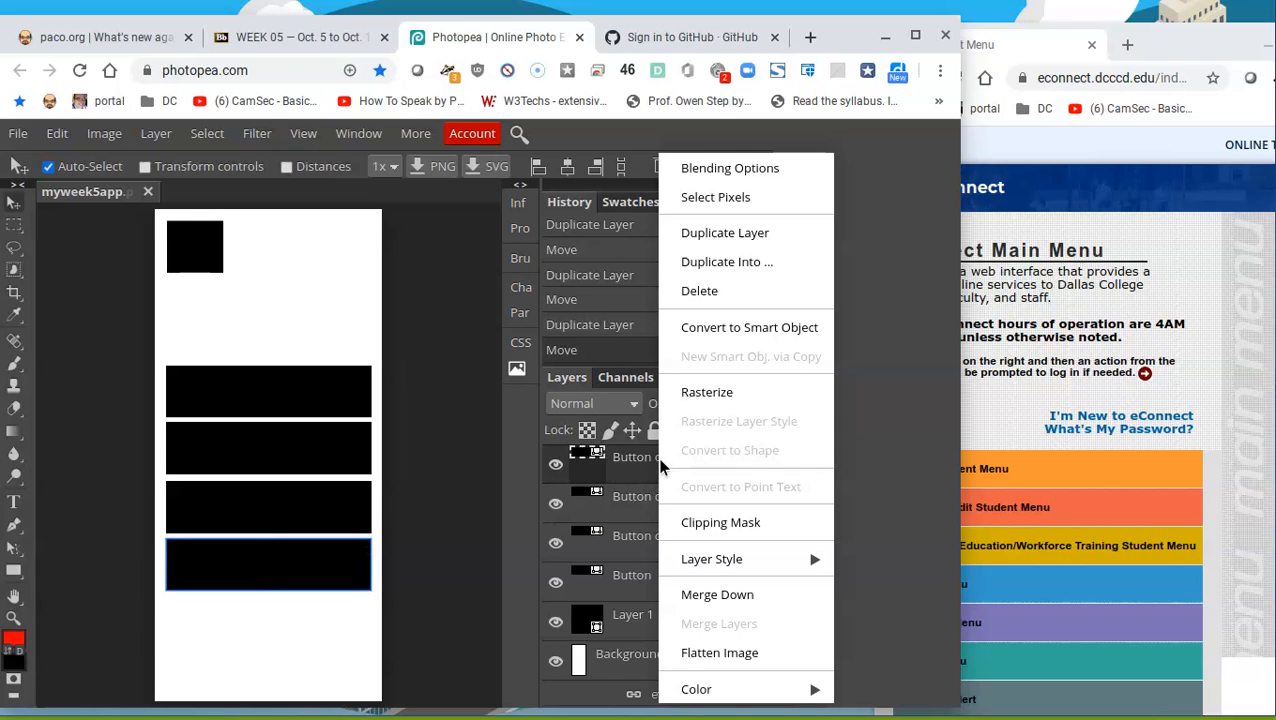
left_click(739, 234)
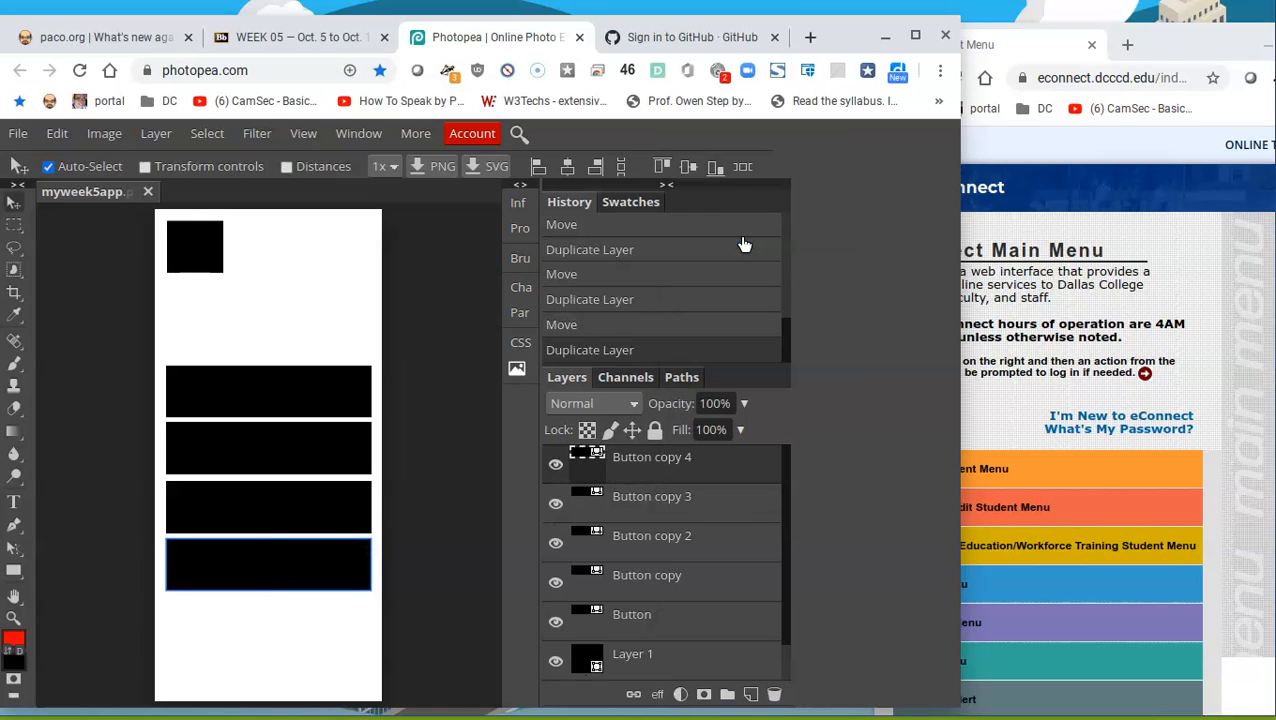
left_click_drag(282, 575, 285, 628)
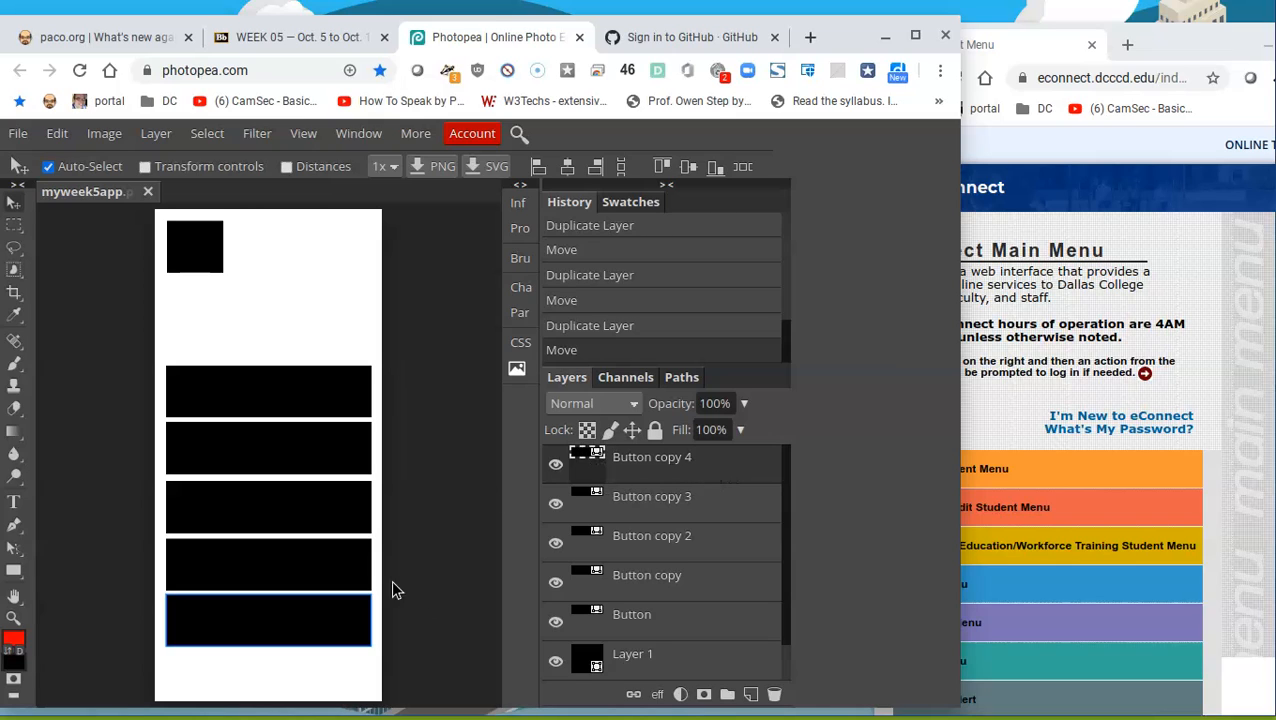
Step: Select all five button layers, space them vertically with equal gaps, and clear the selection
left_click(686, 630, "shift")
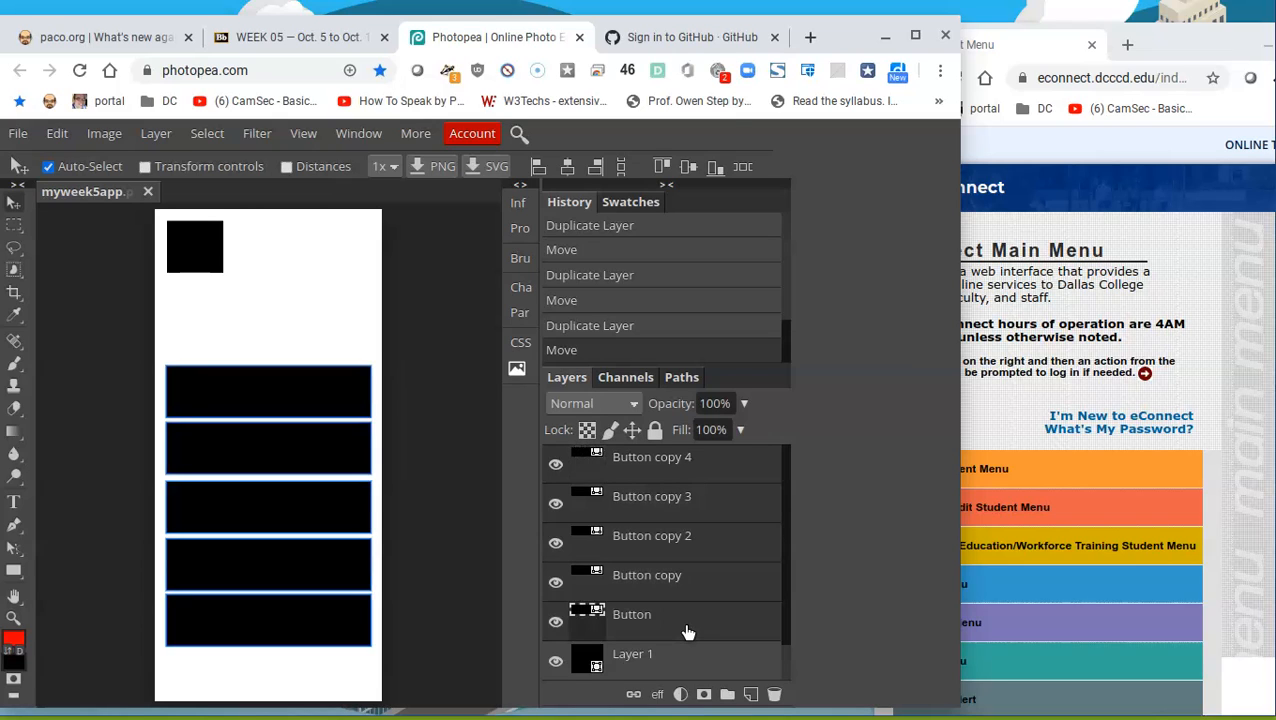
left_click(621, 170)
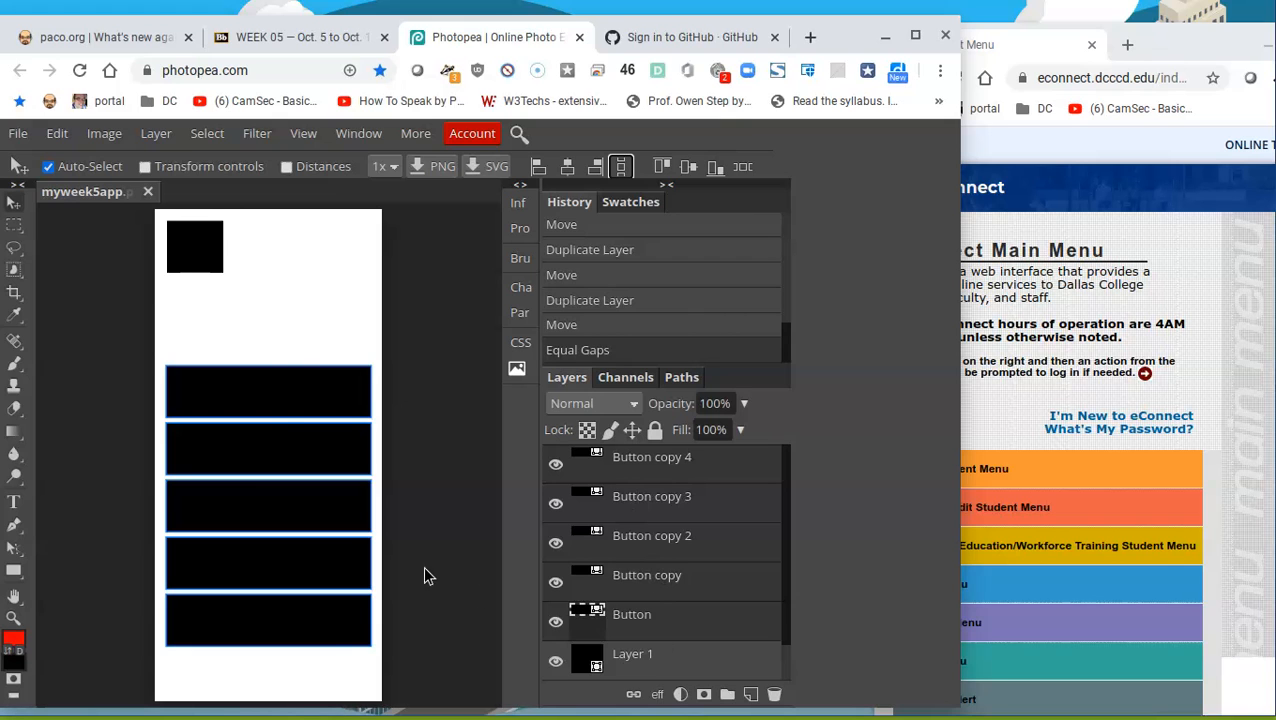
left_click(310, 678)
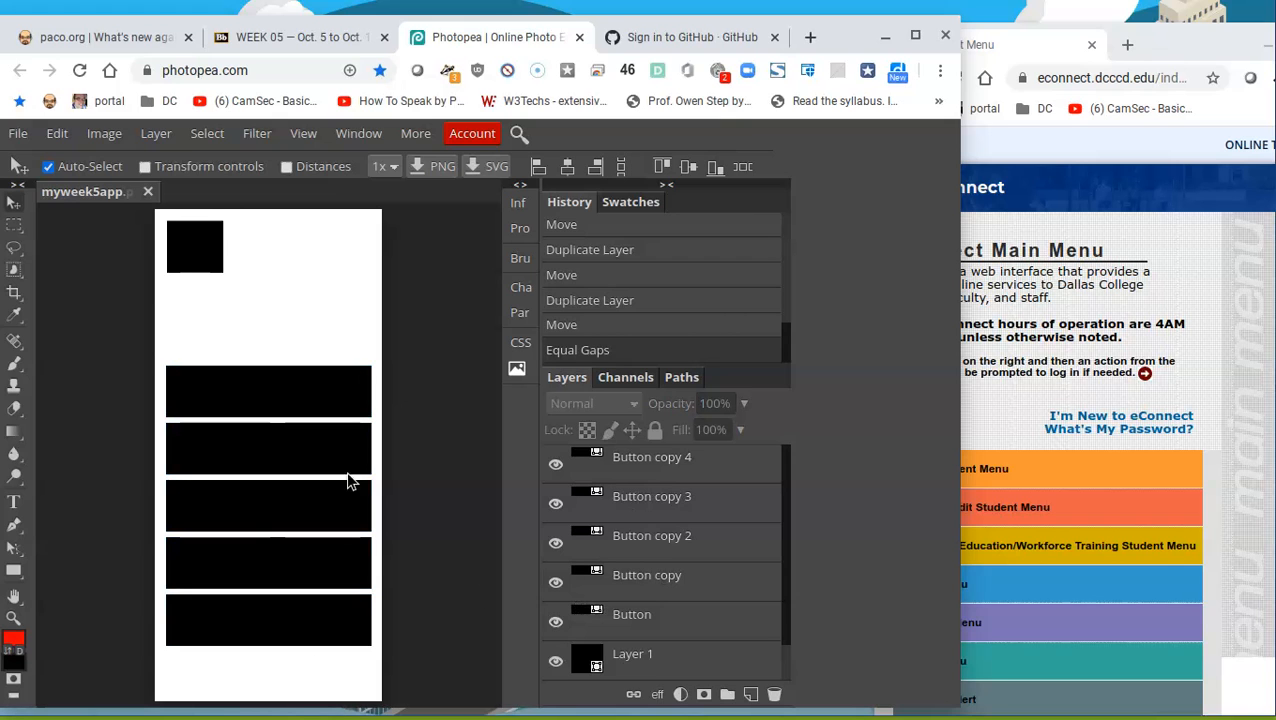
Step: Check the eConnect page's menu list and header, and add the heading text "eConnect" beside the black square
left_click(1215, 434)
scroll(1085, 580, "down", 3)
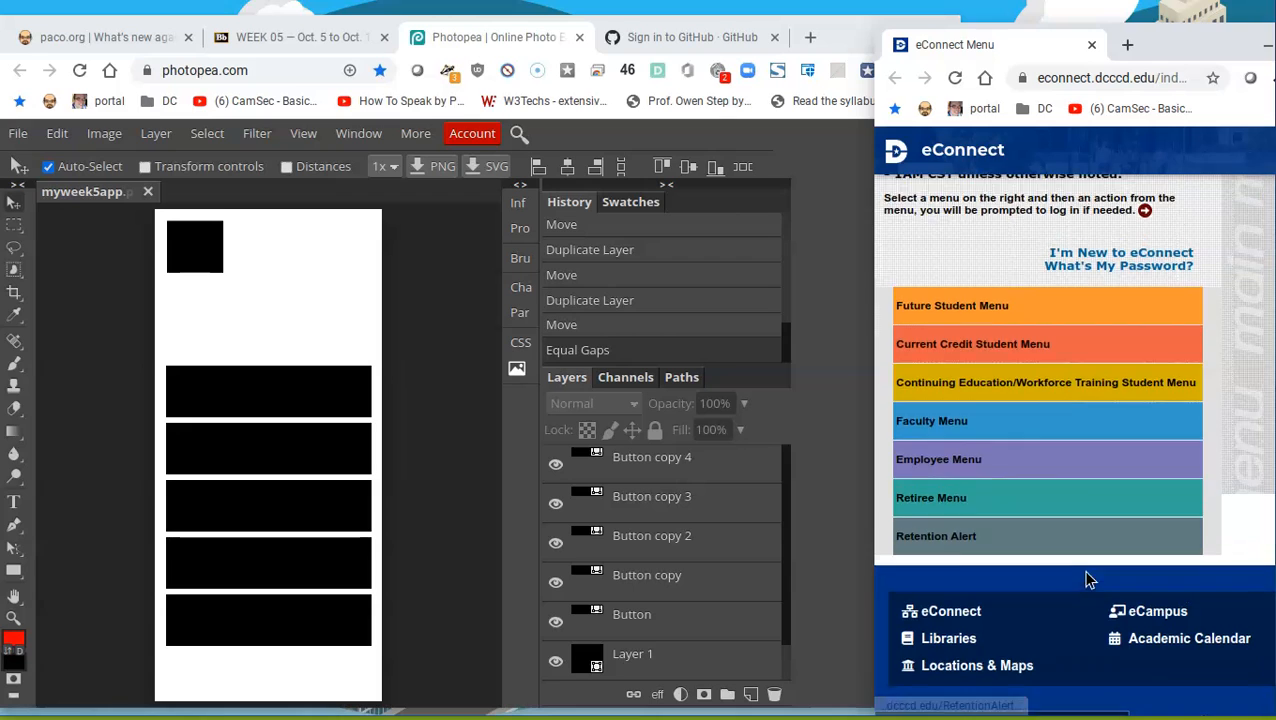
scroll(1085, 578, "up", 2)
left_click(313, 333)
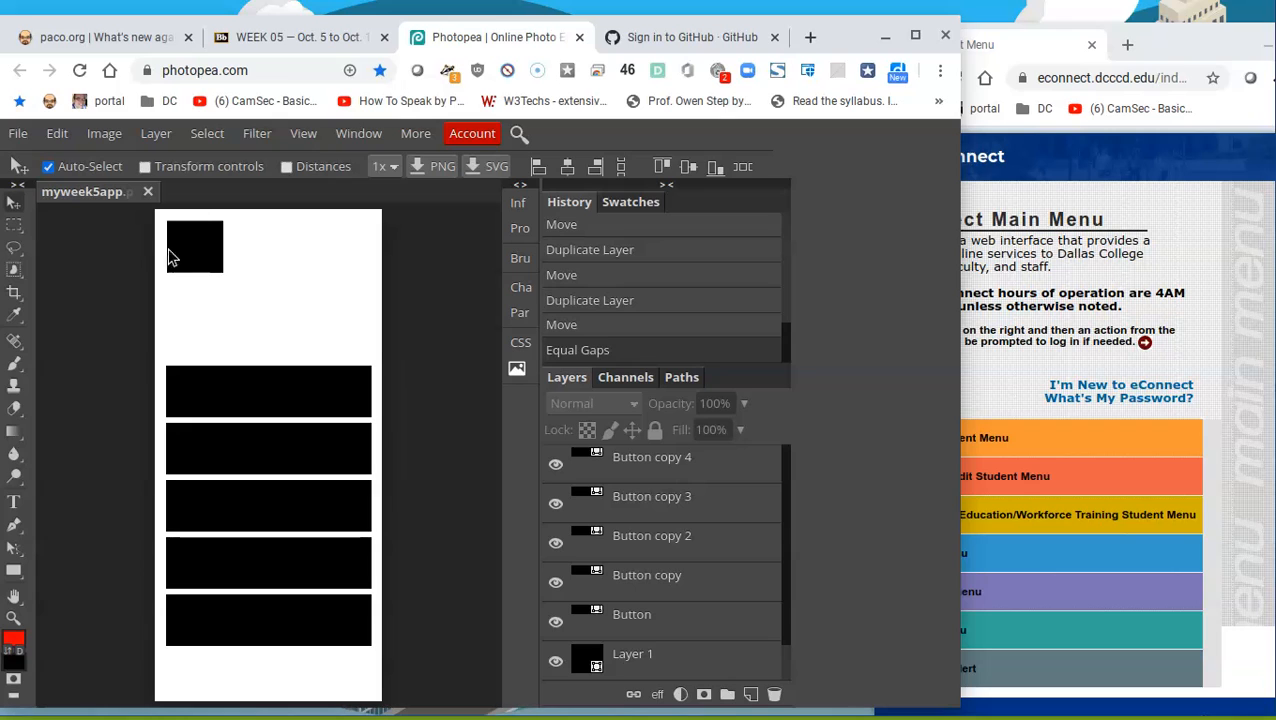
left_click(1057, 162)
left_click(258, 278)
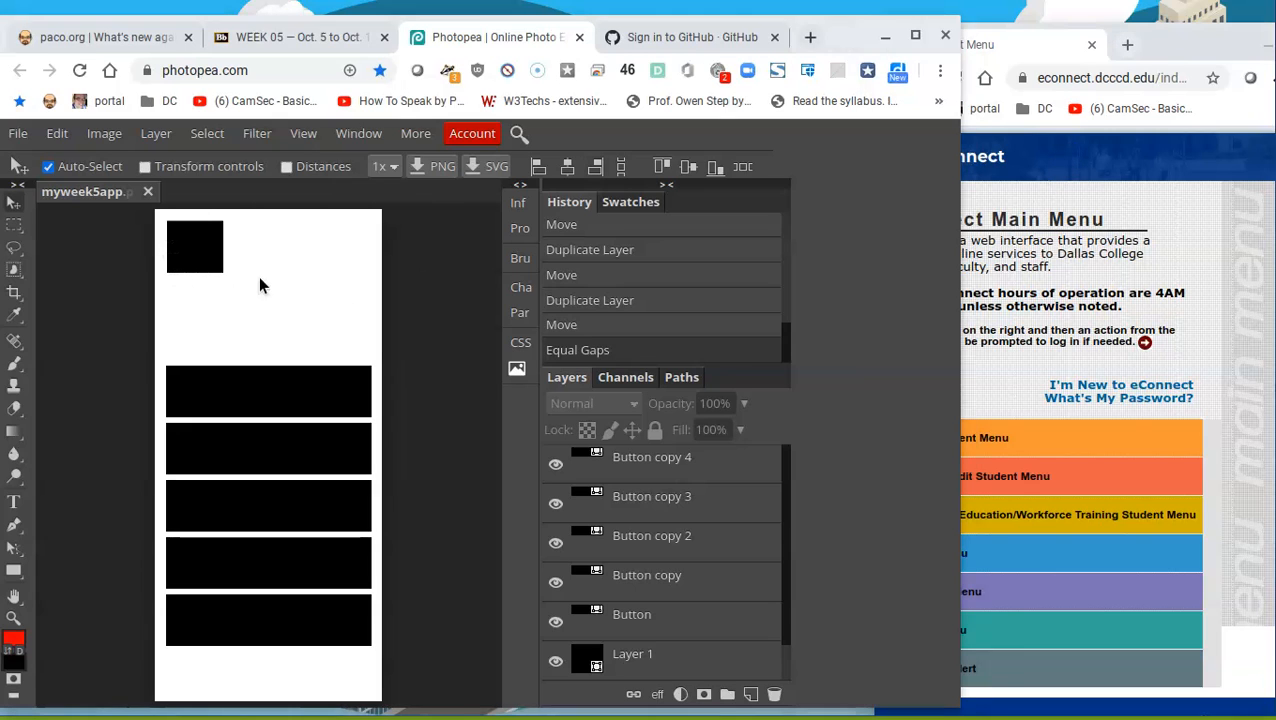
left_click(15, 504)
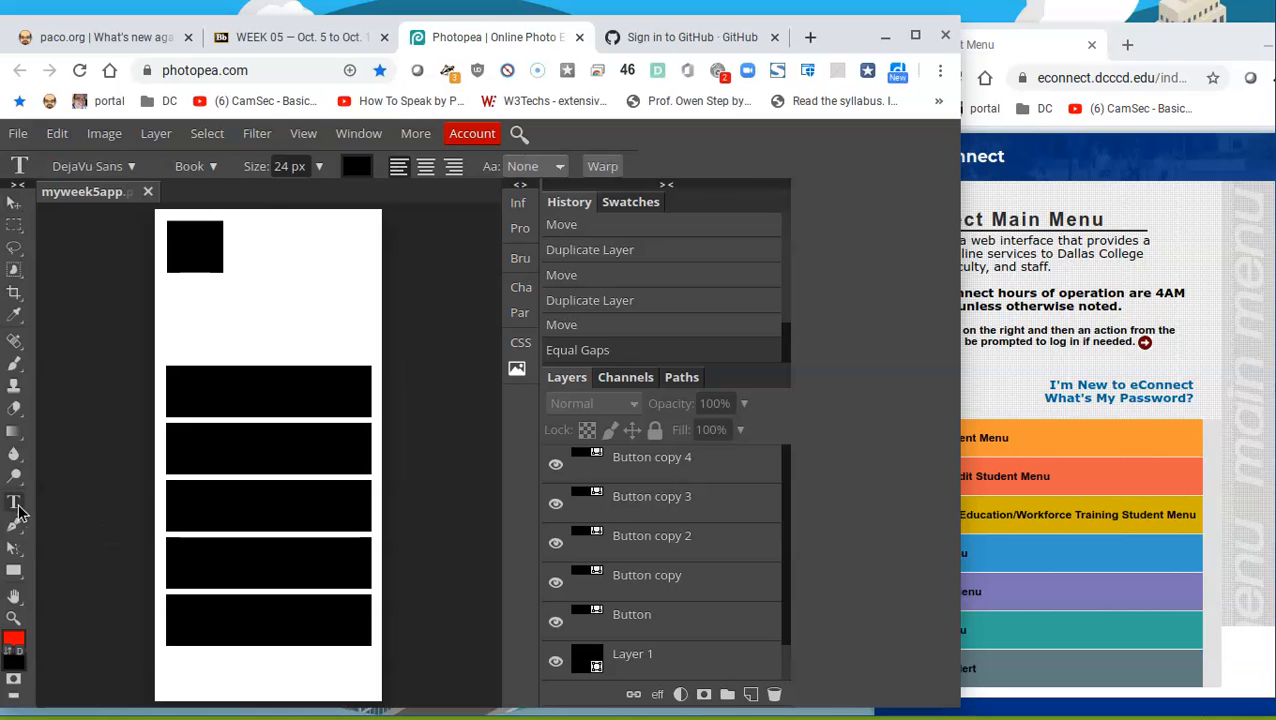
left_click(240, 255)
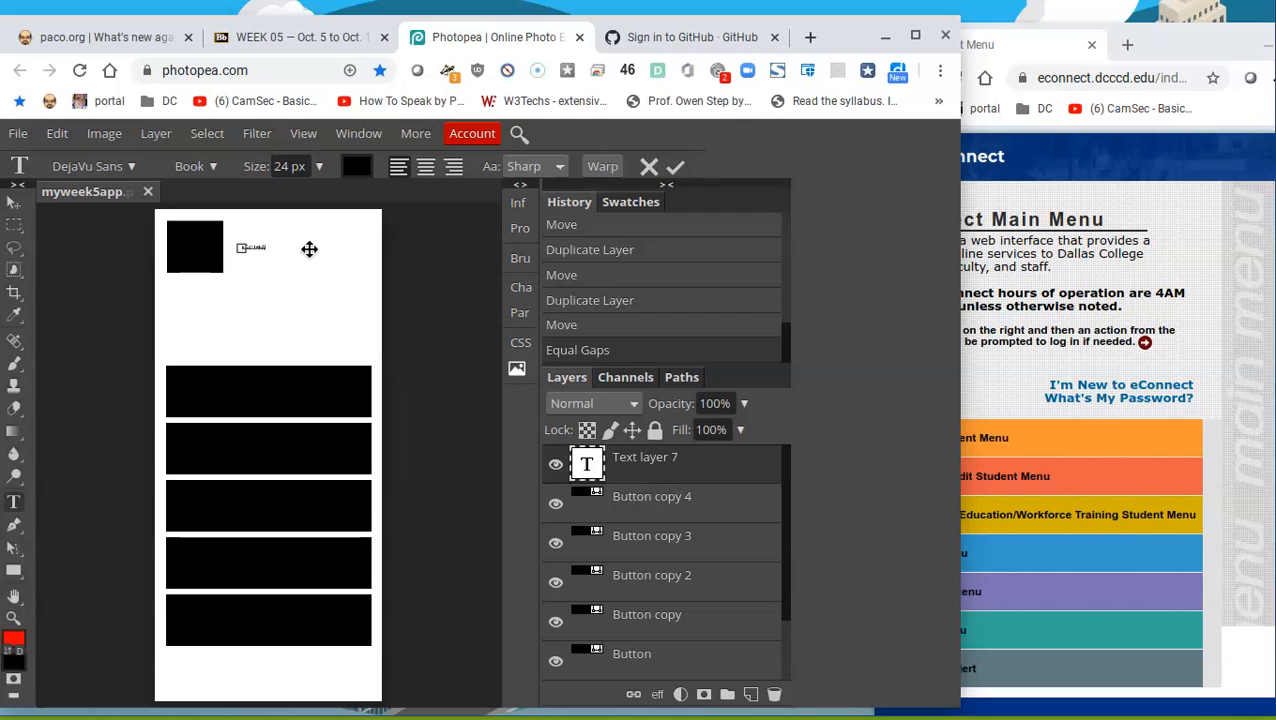
Step: Enlarge the whole eConnect heading to a font size of 130 px
key("ctrl")
left_click(319, 167)
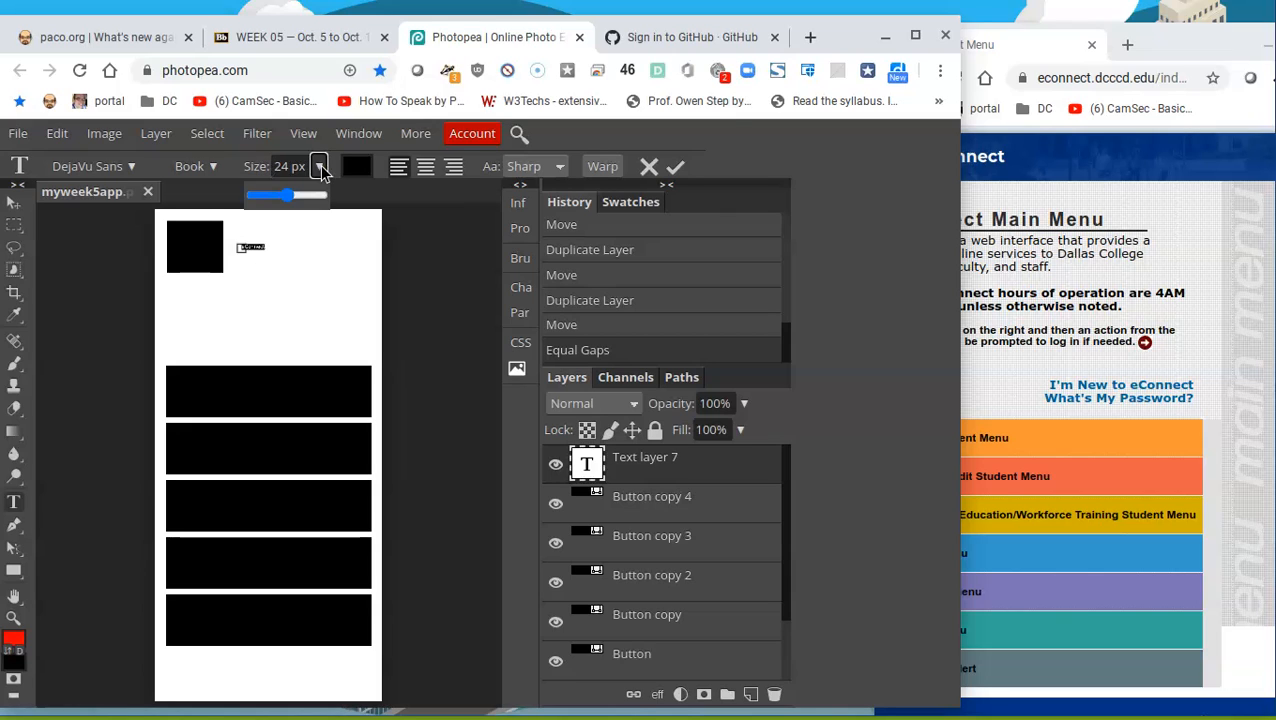
left_click_drag(313, 196, 311, 201)
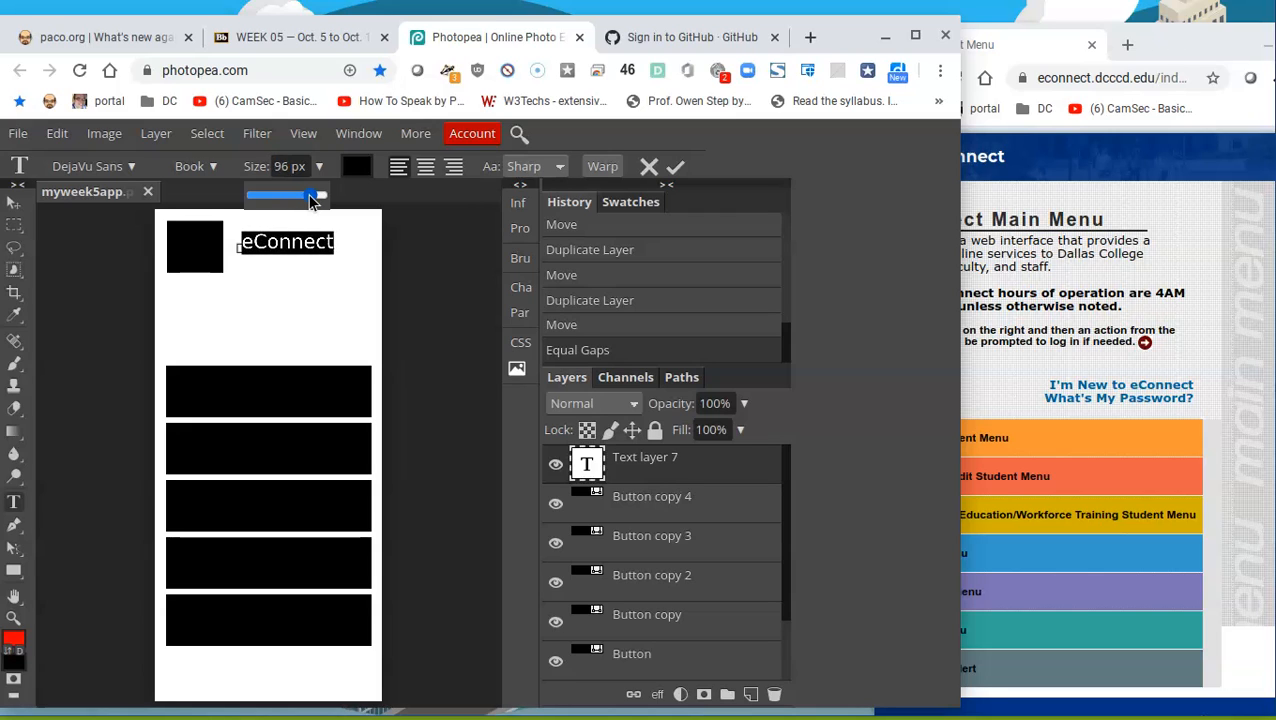
double_click(291, 167)
left_click(291, 167)
type("110")
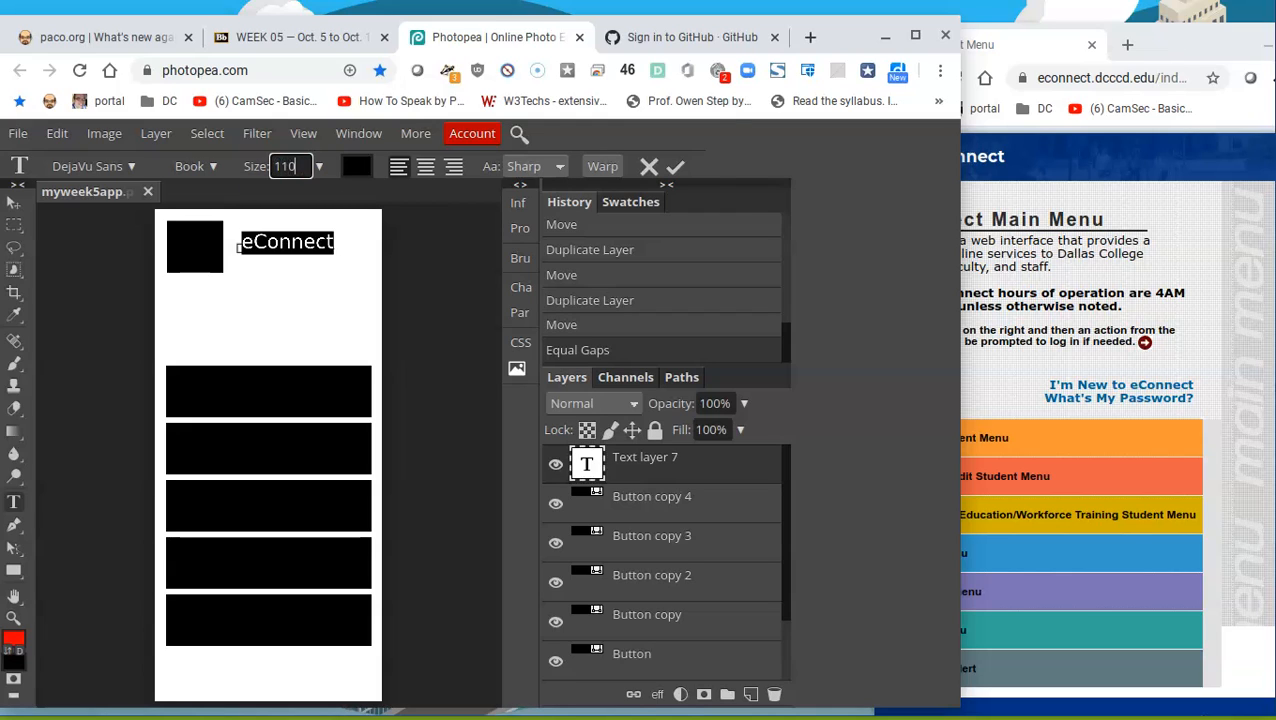
key("Return")
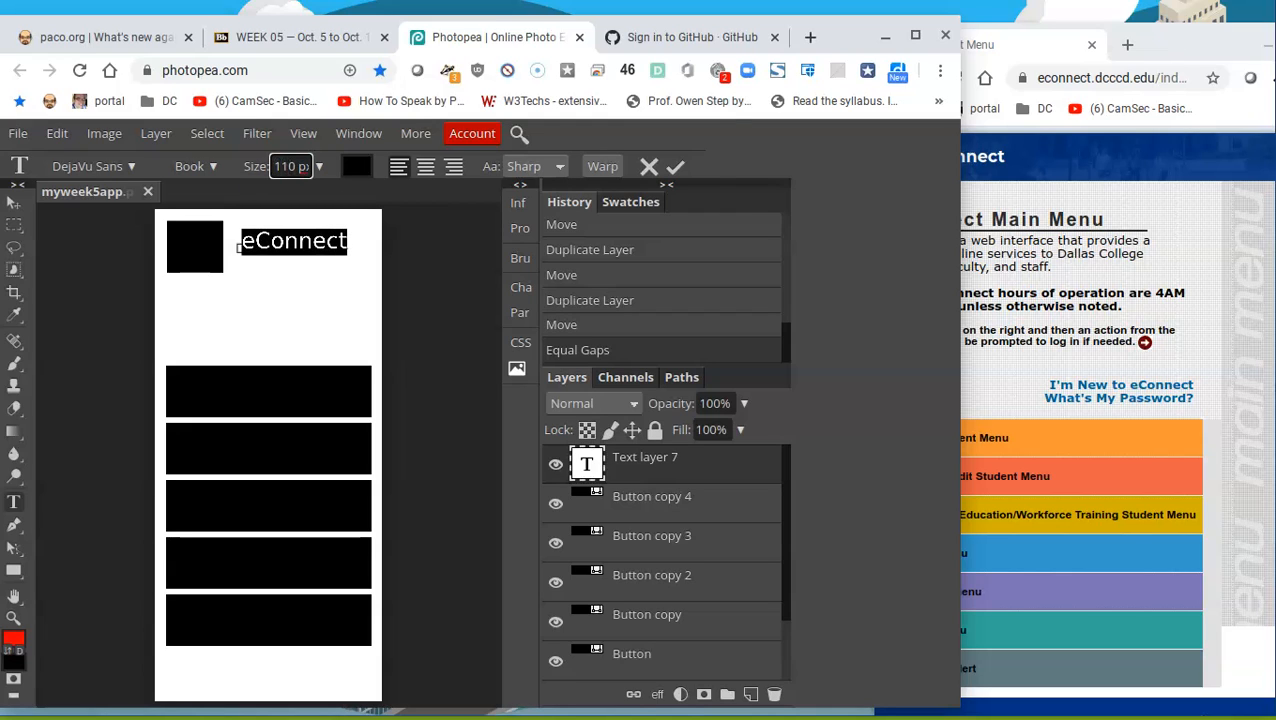
left_click(285, 164)
type("130")
key("Return")
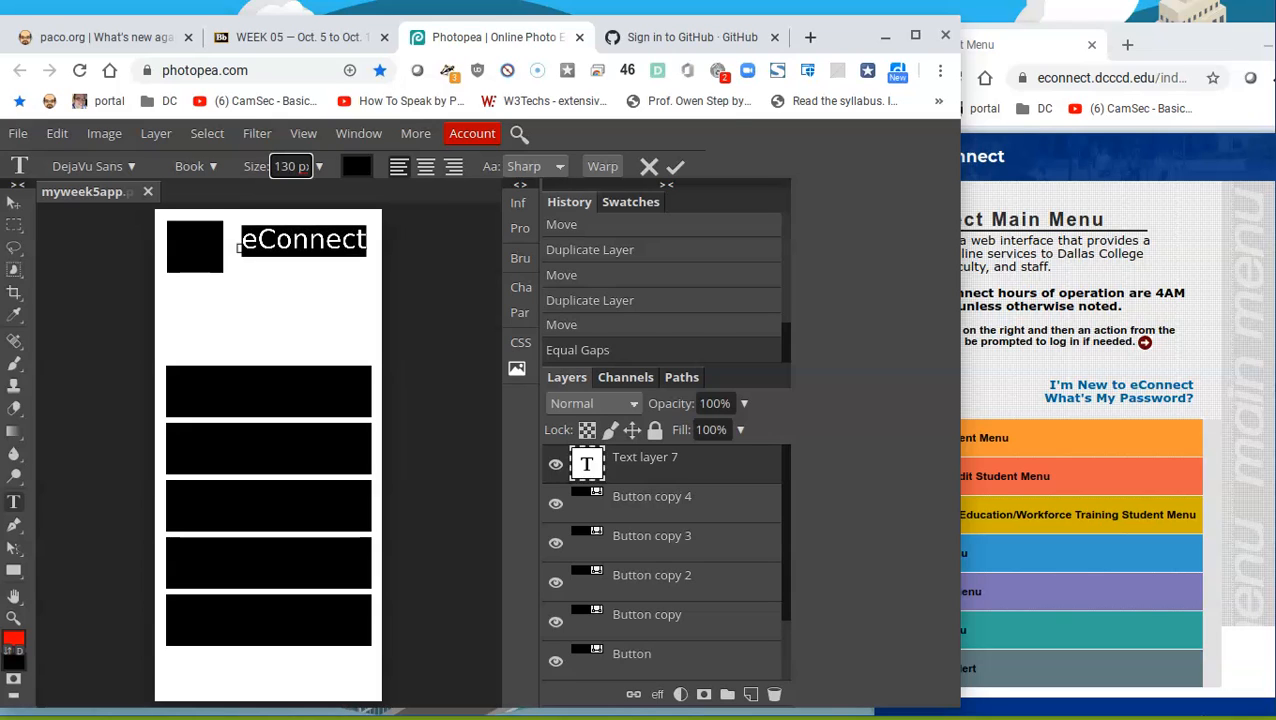
Step: Move the eConnect heading so it sits just right of the black square, near the square's lower edge
left_click(15, 204)
left_click_drag(308, 248, 415, 288)
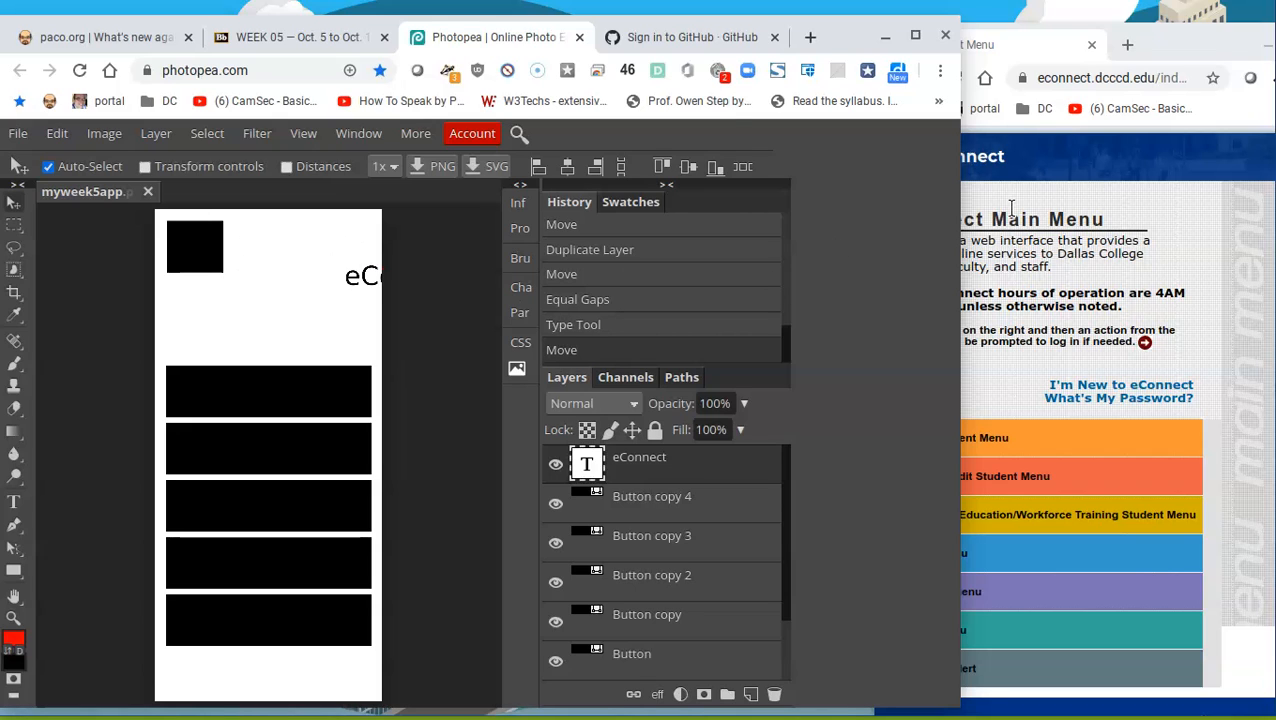
left_click_drag(277, 262, 238, 264)
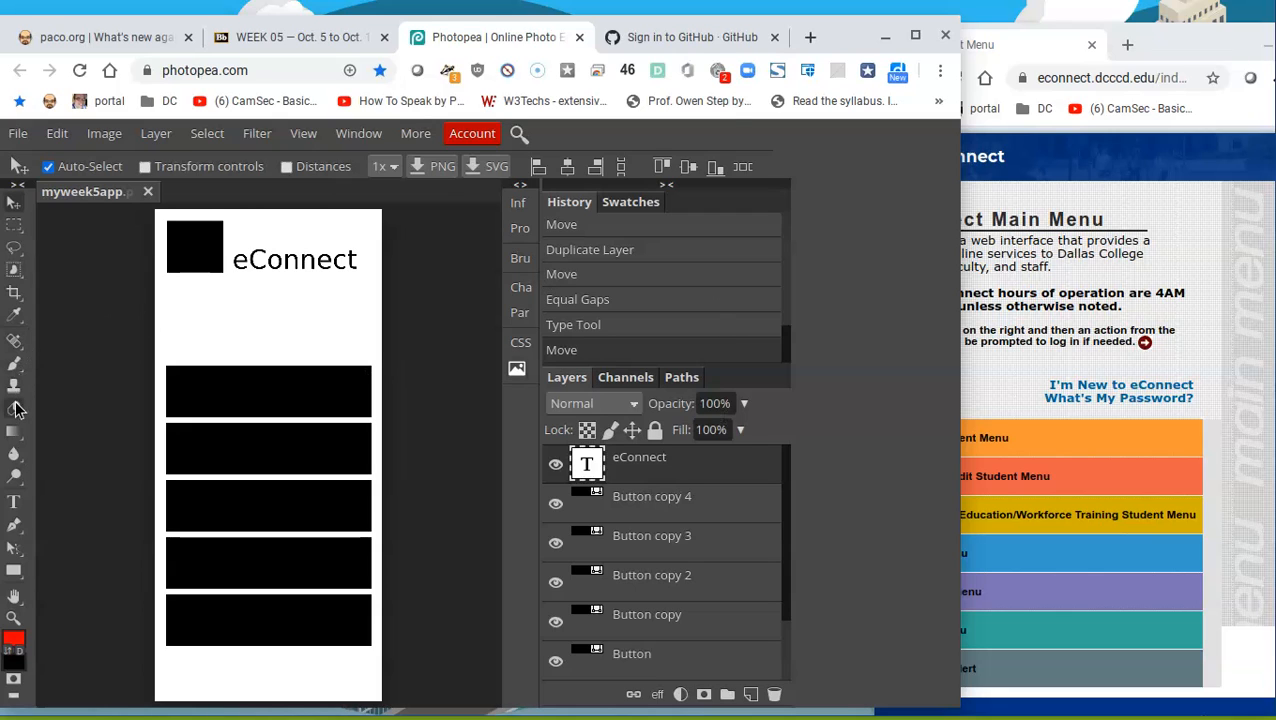
Step: Add a new text layer reading "This is the text" below the black square, above the button bars
left_click(14, 502)
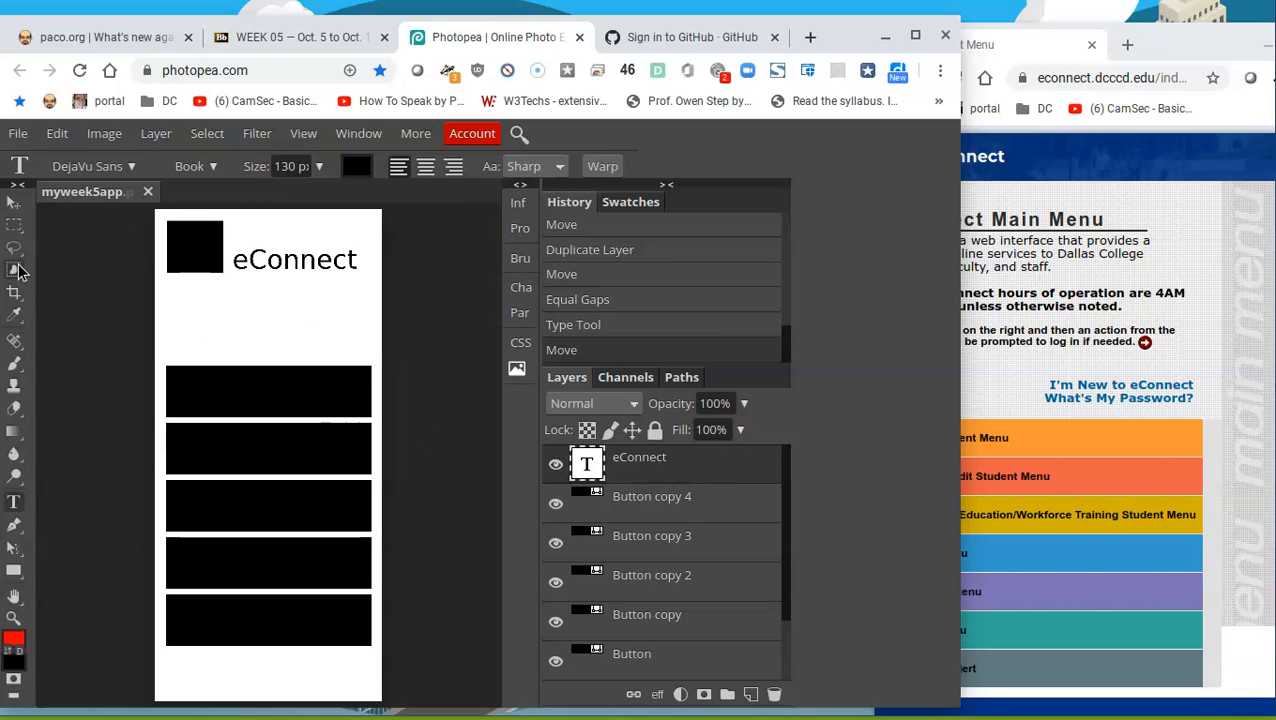
left_click(176, 319)
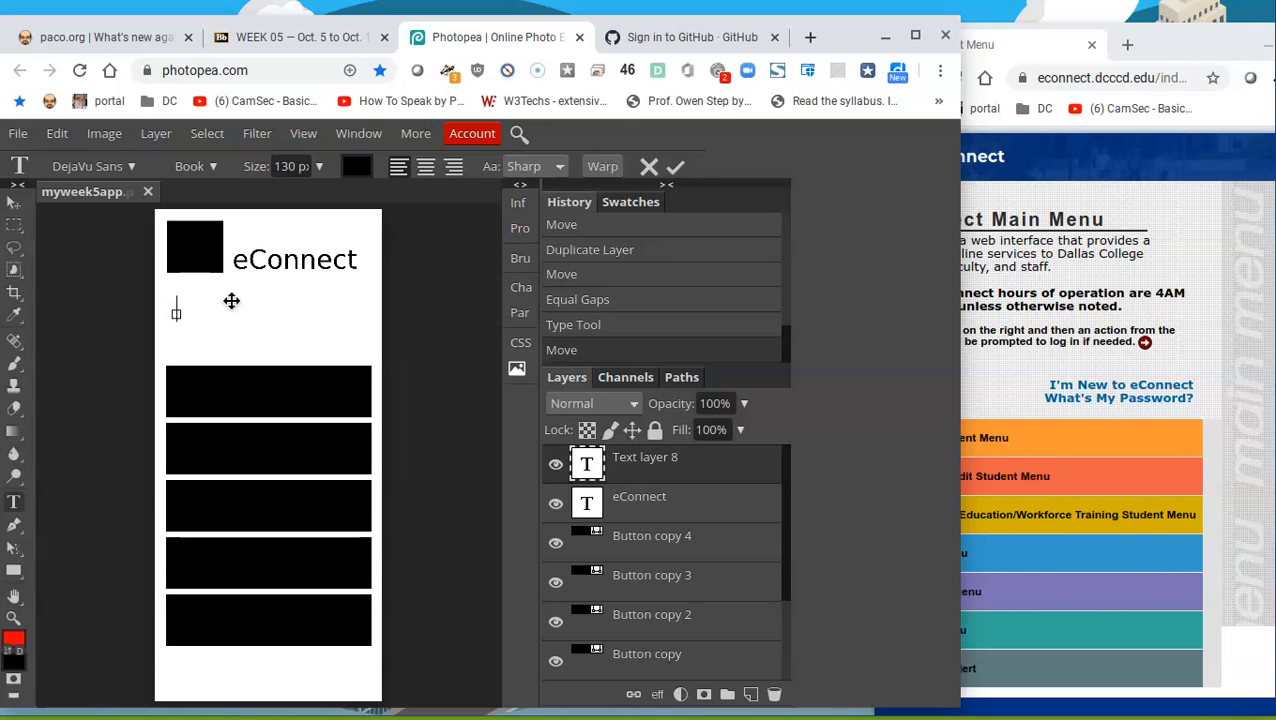
type("N")
key("BackSpace")
type("This is the text")
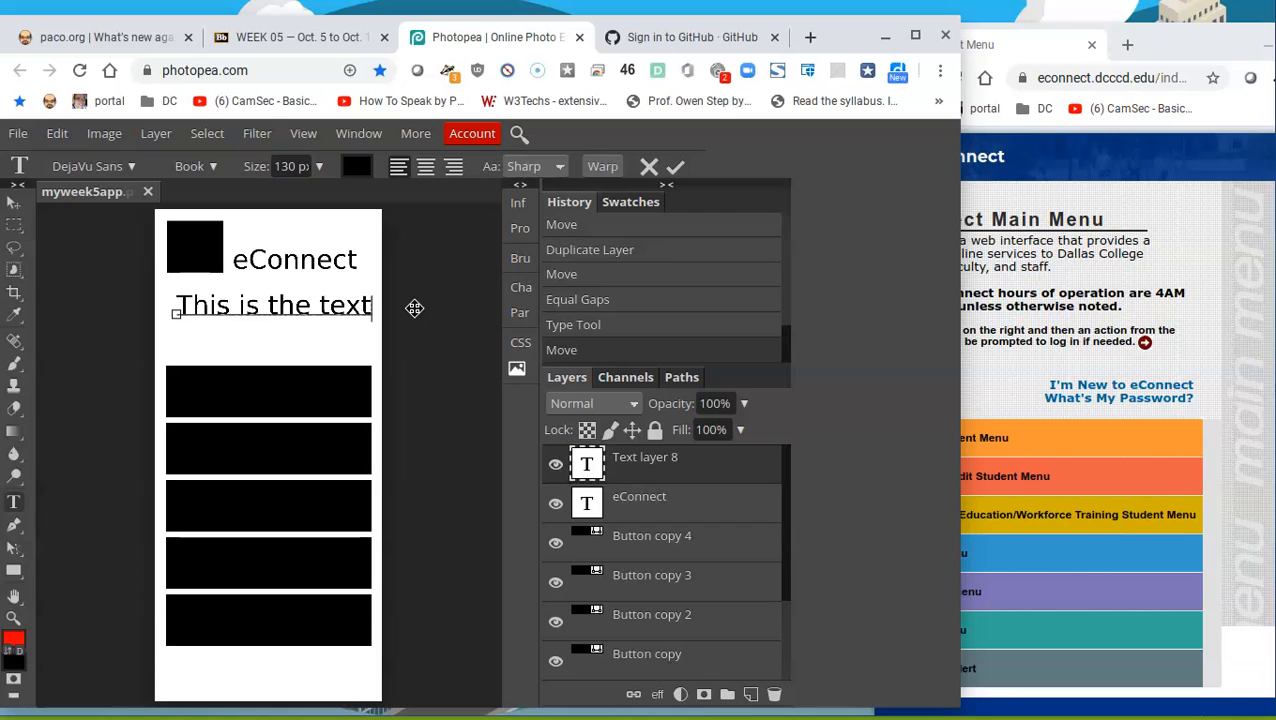
Step: Reduce the whole placeholder sentence to a font size of 72 px
key("ctrl")
key("ctrl+a")
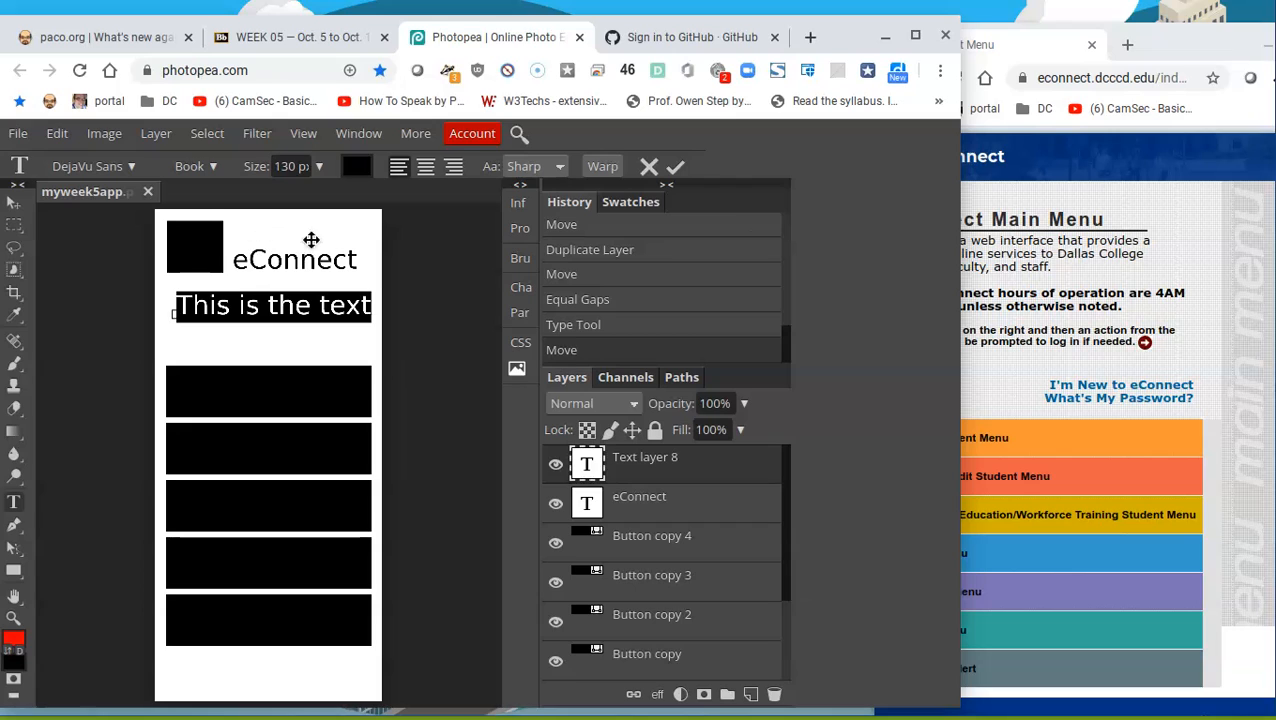
left_click(320, 167)
mouse_move(318, 196)
left_mouse_down()
mouse_move(289, 197)
mouse_move(300, 204)
left_mouse_up()
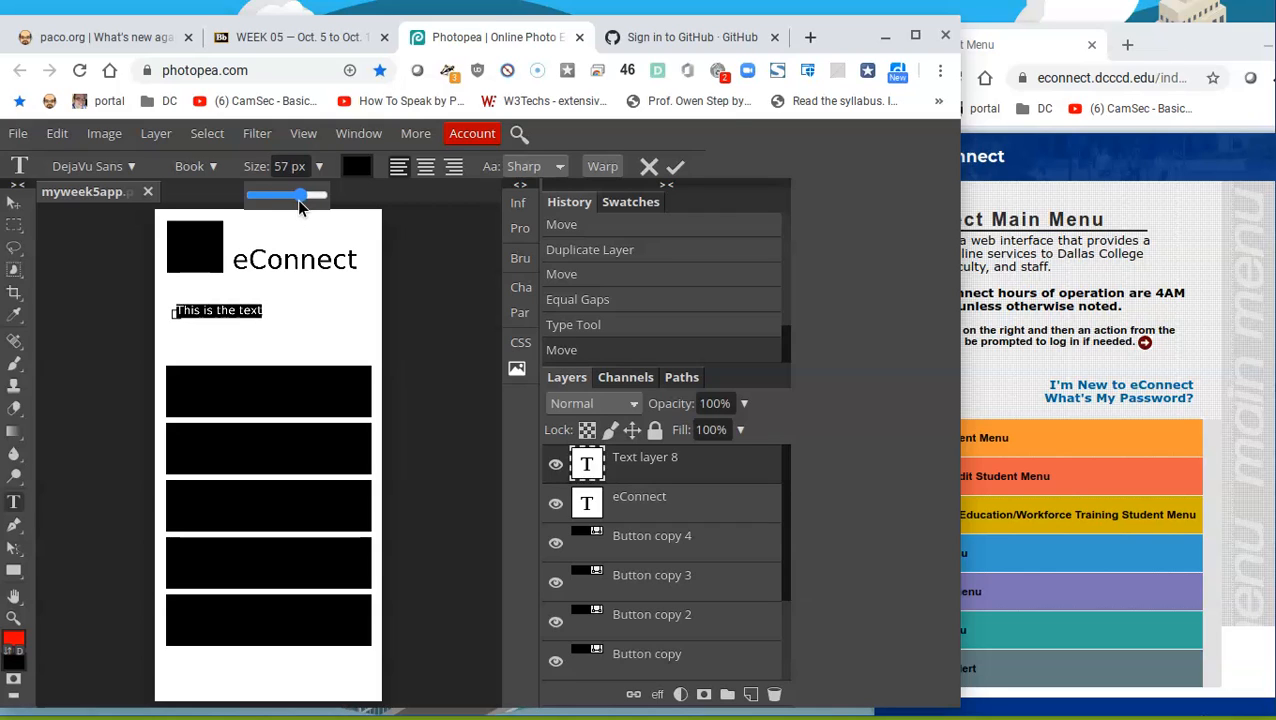
left_click_drag(299, 201, 294, 200)
triple_click(286, 166)
left_click(287, 166)
type("60")
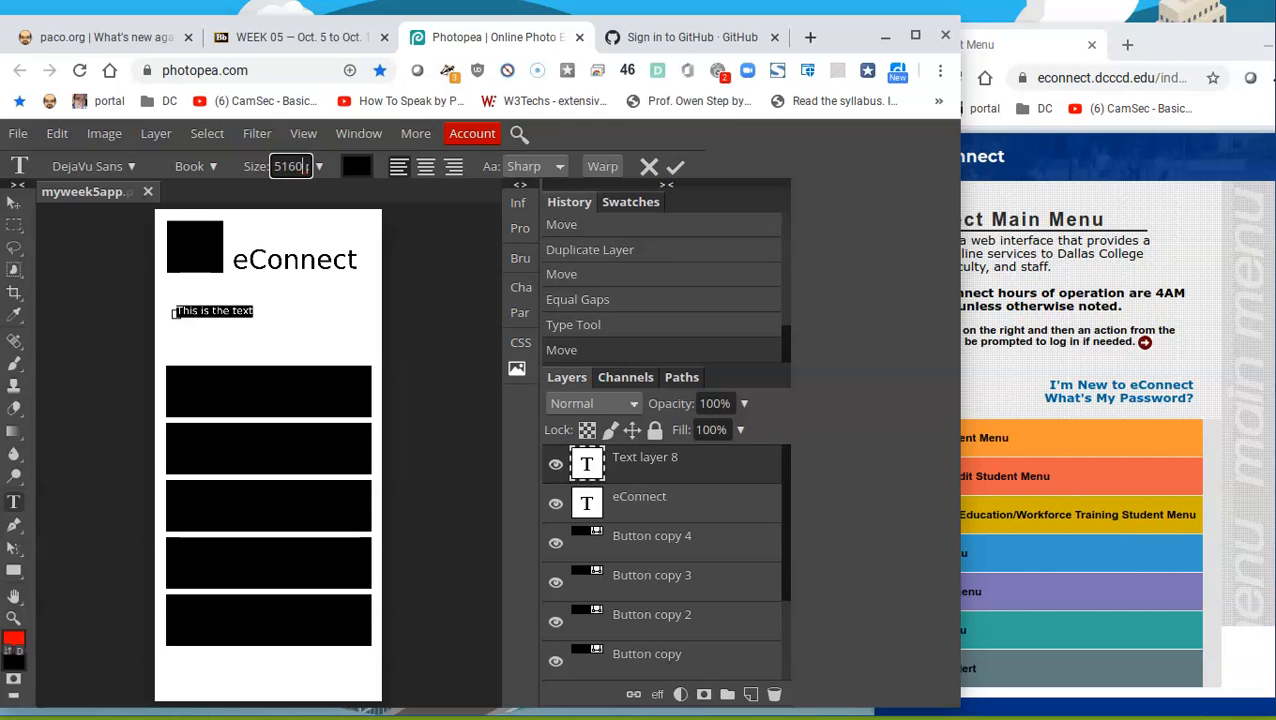
key("Return")
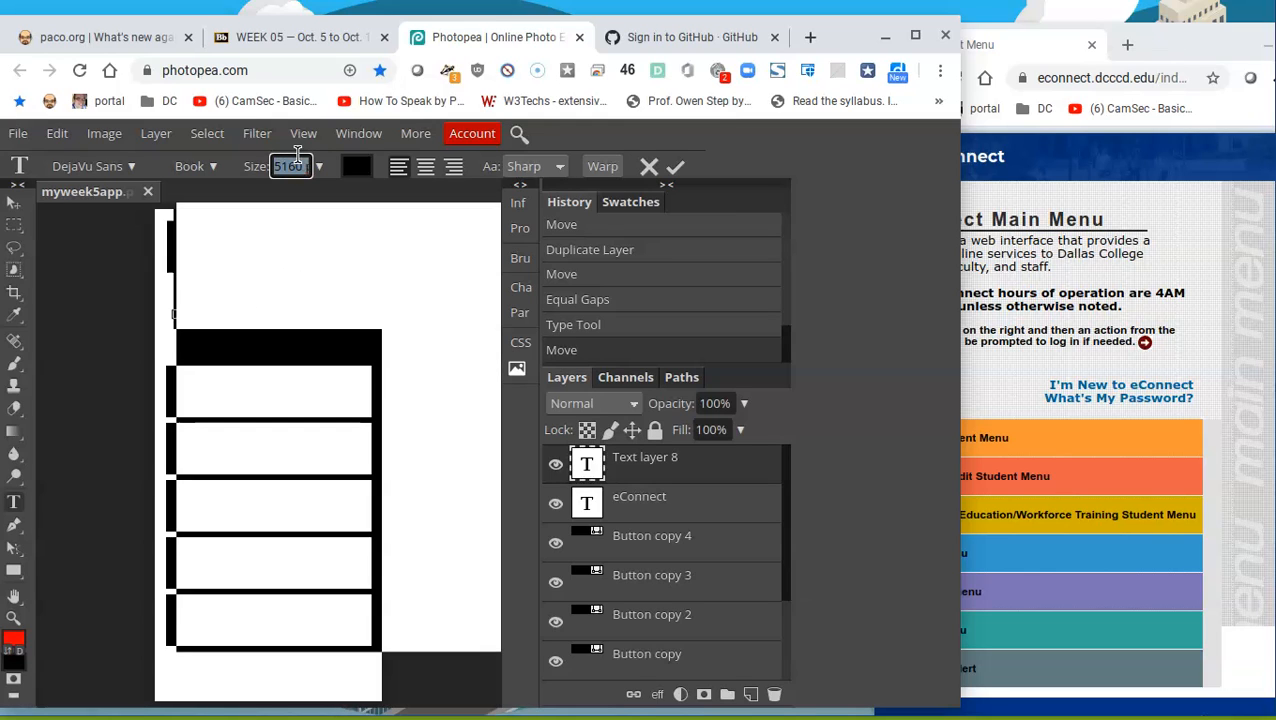
type("7")
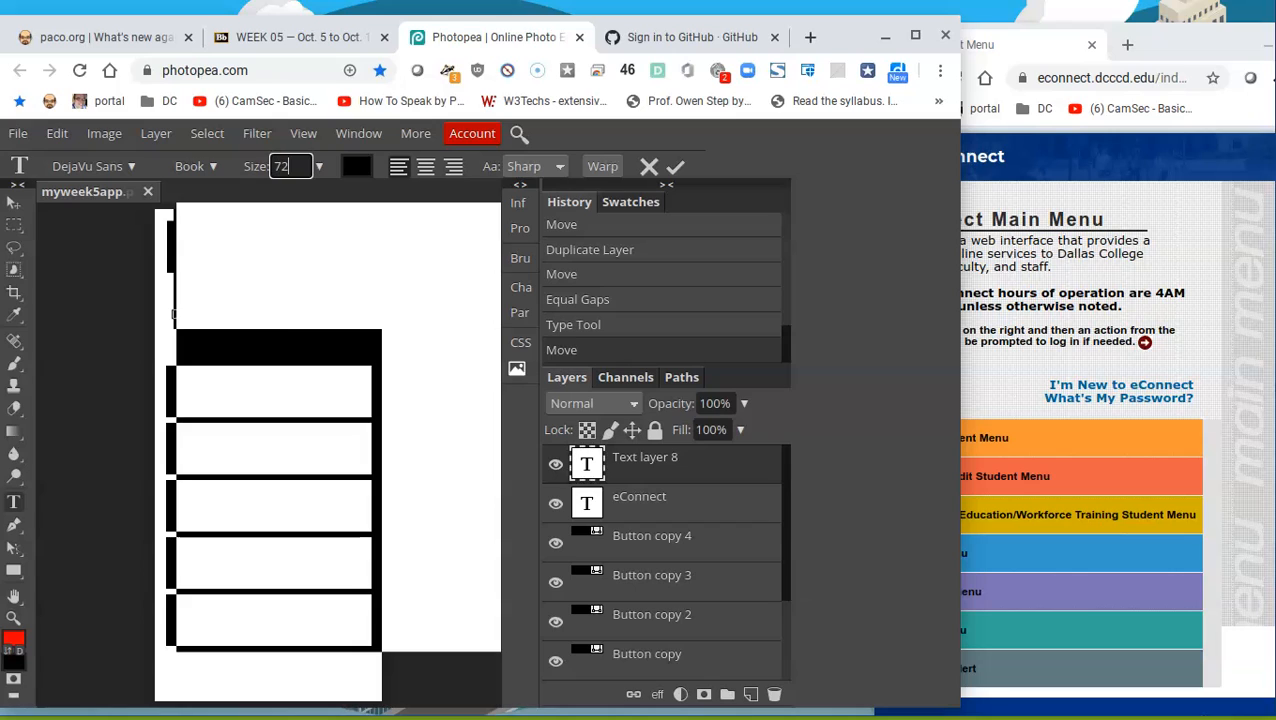
type("2")
key("Return")
Step: End the placeholder sentence with a period, copy it, and paste a repeat directly after it
left_click(253, 310)
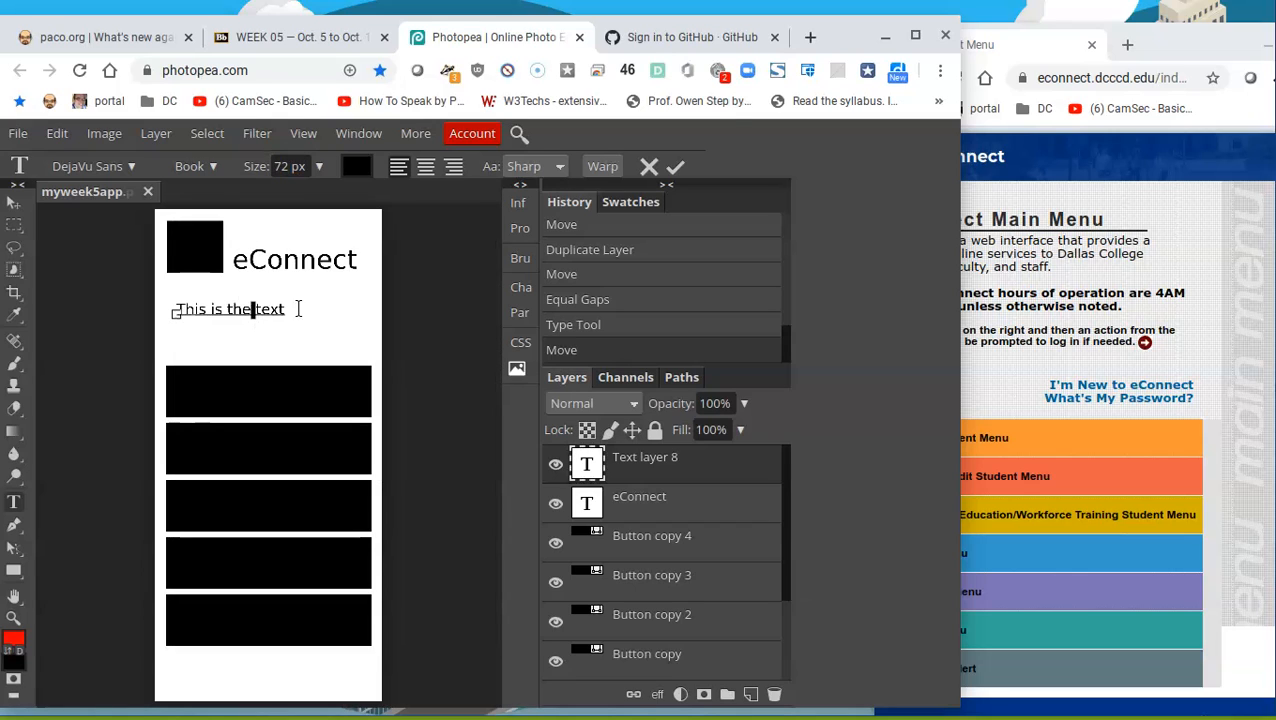
left_click(287, 308)
type(".")
key("ctrl+shift+Left")
key("ctrl+shift+Left")
key("ctrl+shift+Left")
key("ctrl+shift+Left")
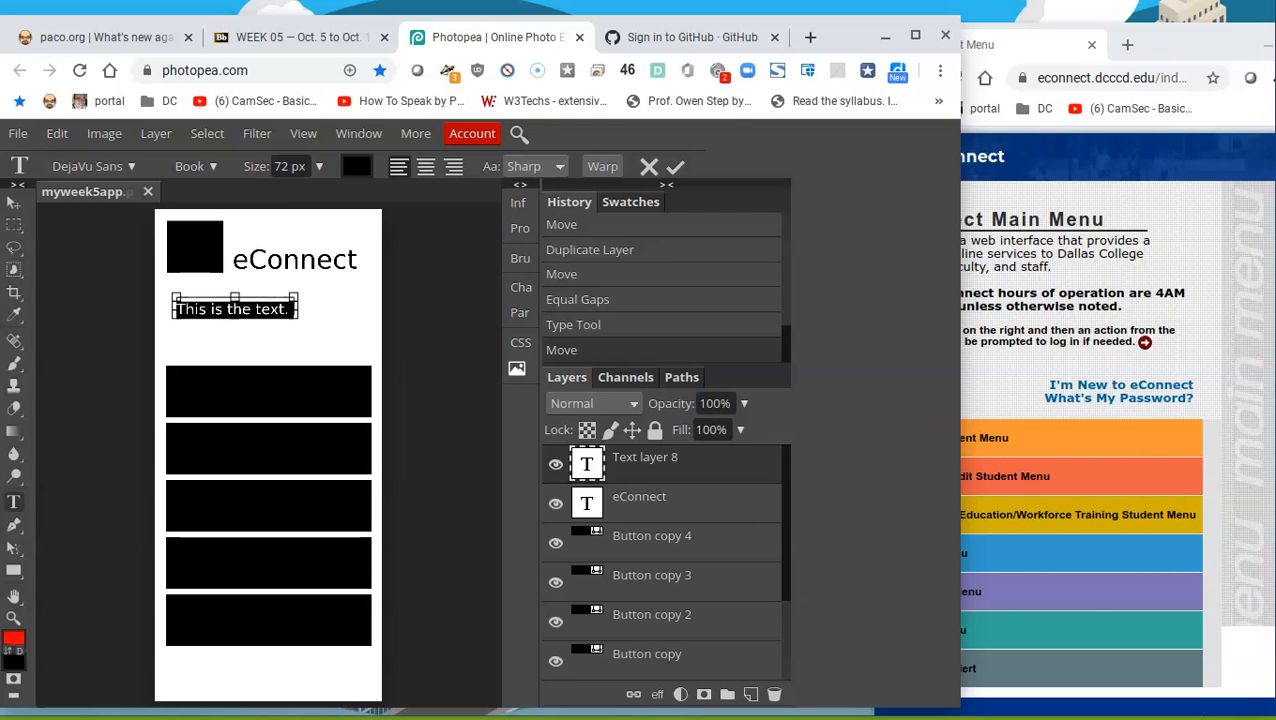
key("ctrl+c")
key("End")
key("ctrl+v")
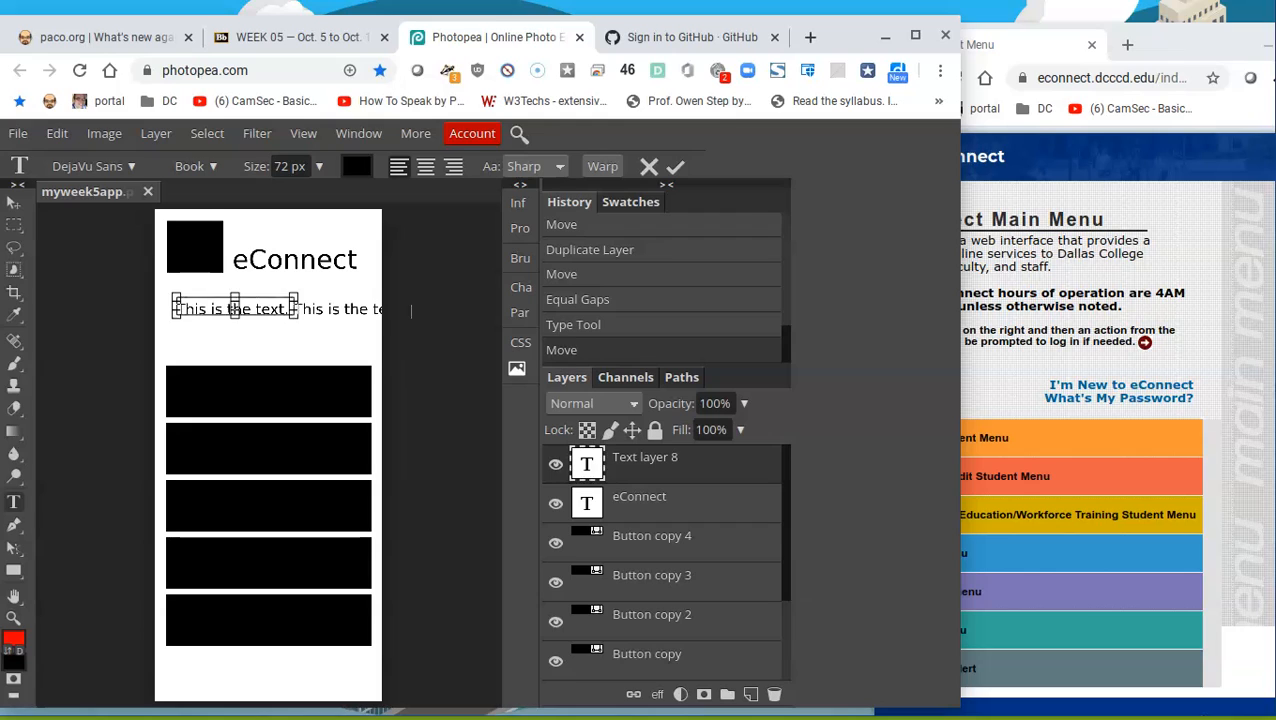
Step: Paste the sentence two more times, break the paragraph into three lines, and align it with the black square's left edge
key("ctrl+Left")
key("Left")
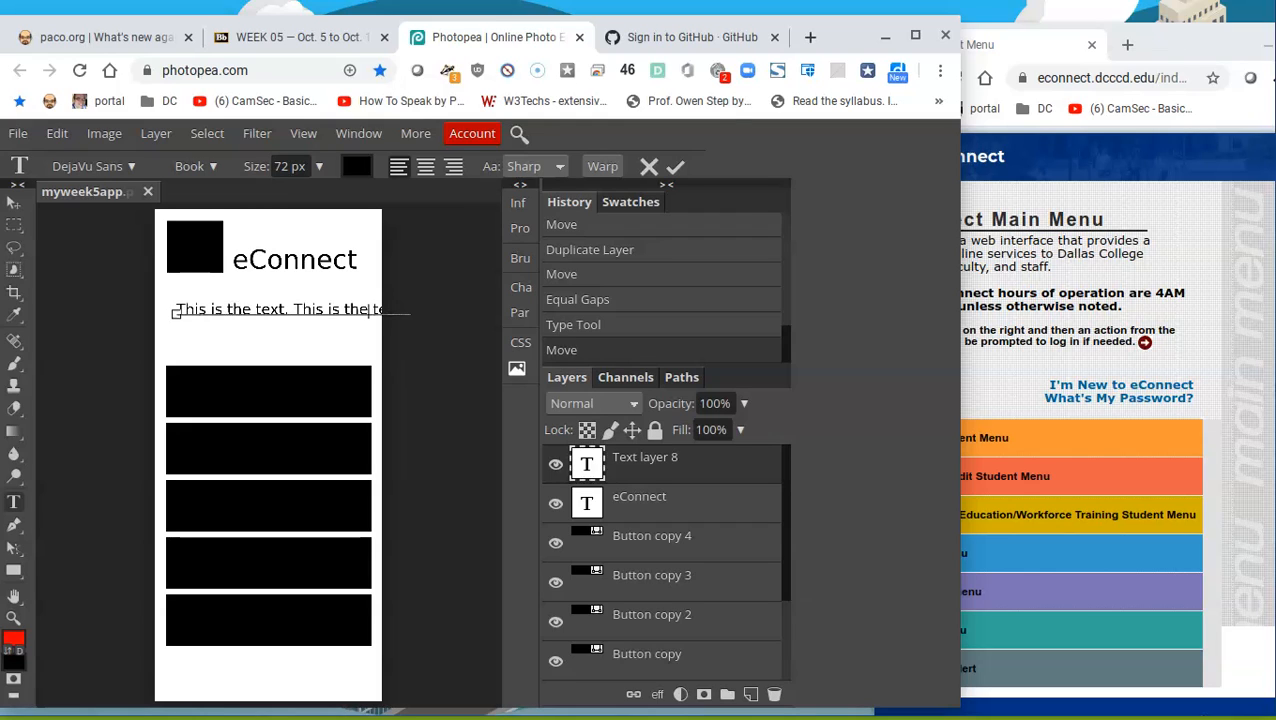
key("Return")
key("ctrl+v")
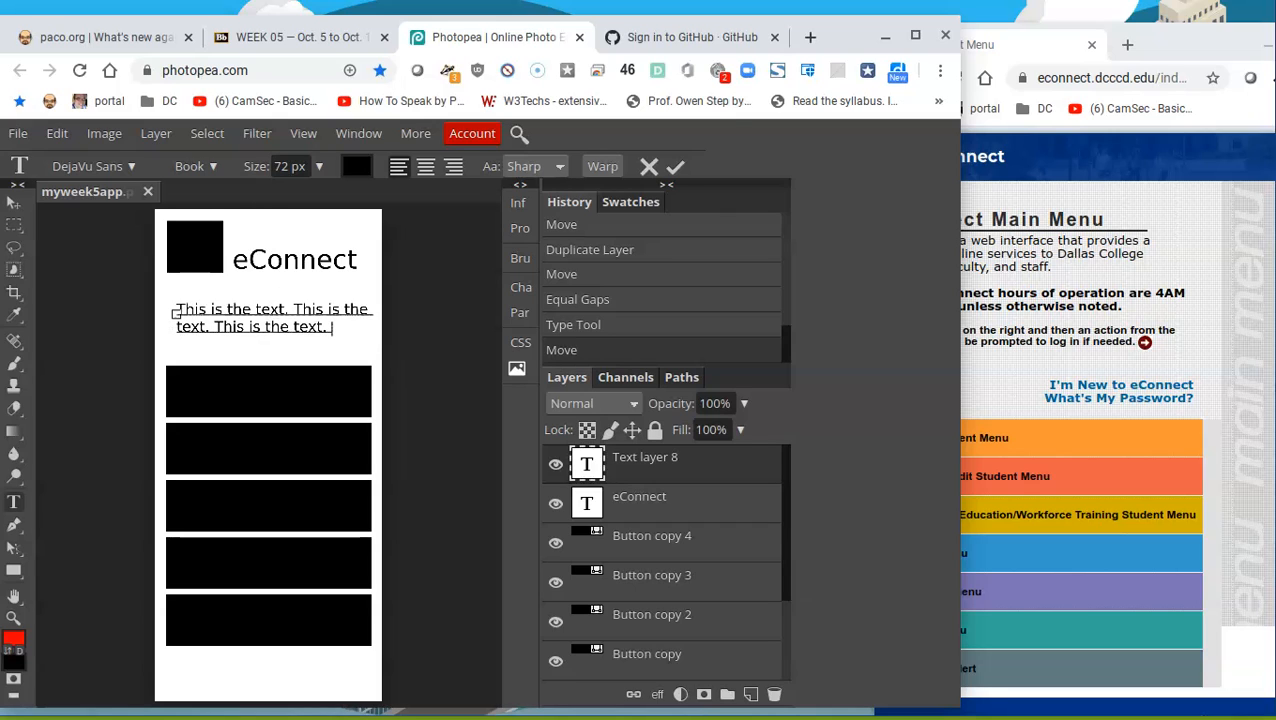
key("ctrl+v")
key("Return")
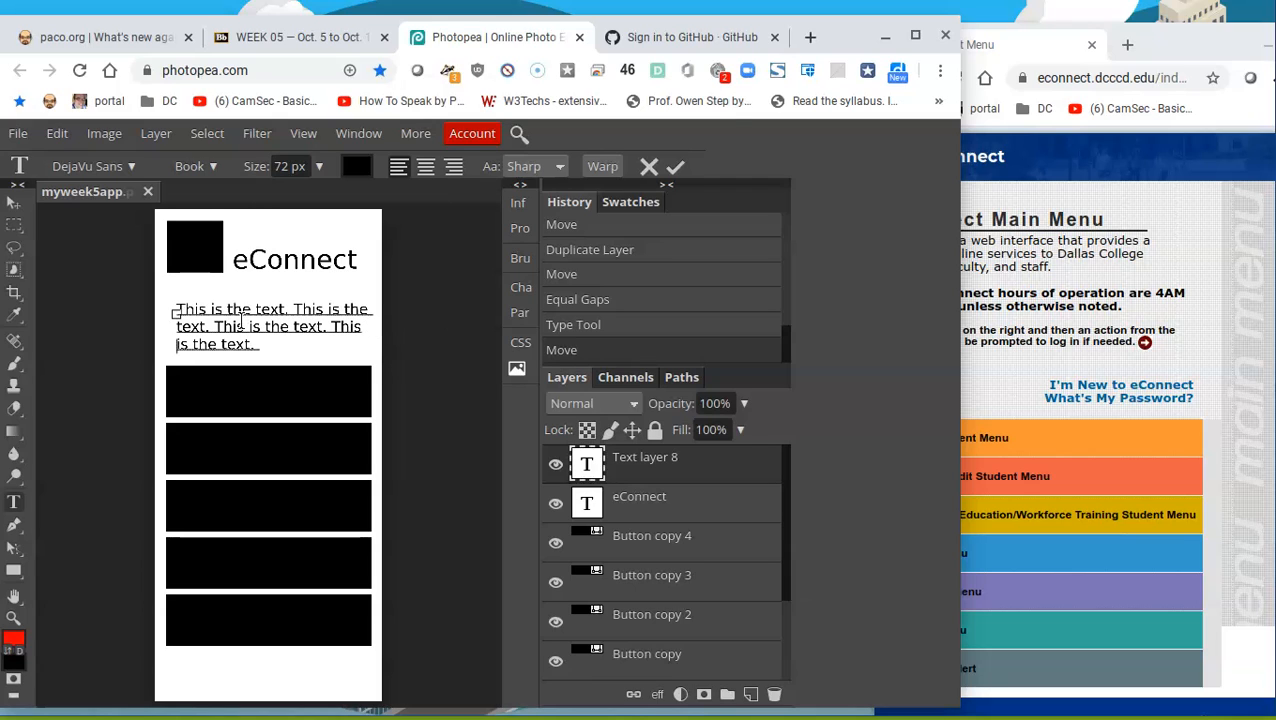
left_click(13, 206)
left_click_drag(282, 337, 272, 326)
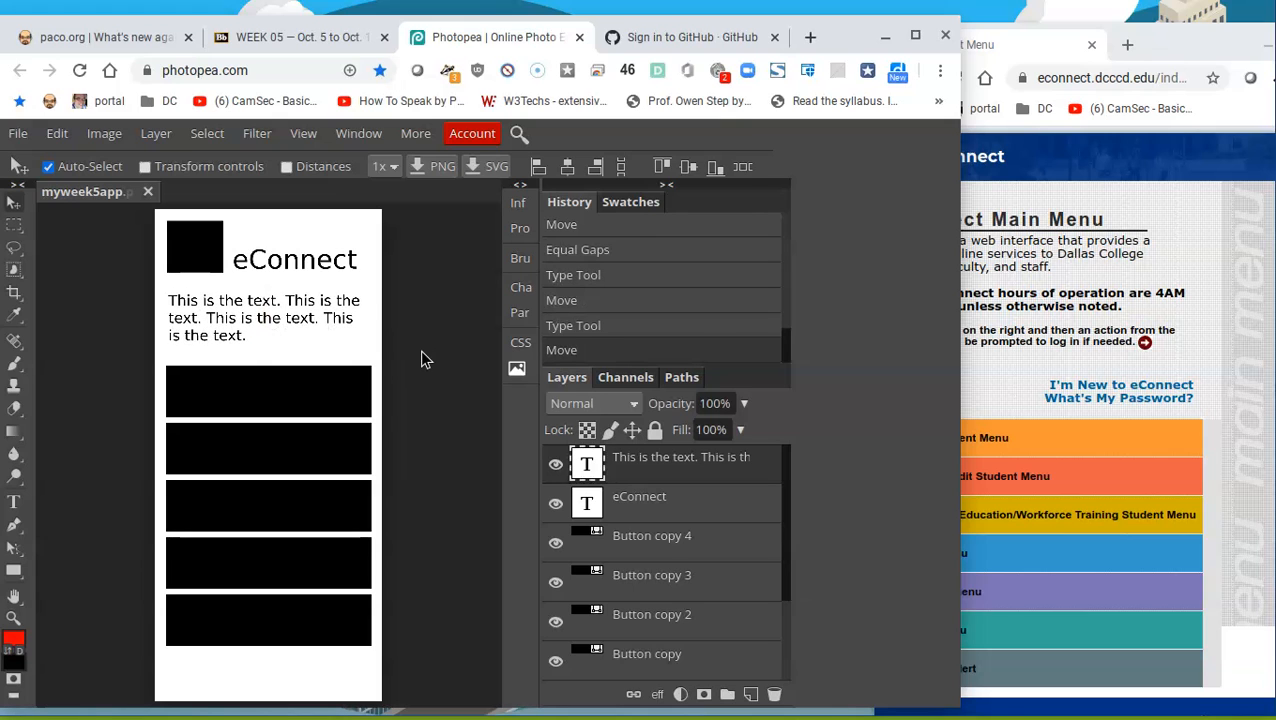
Step: Check the eConnect page's footer, then add the text "El Centro College" below the lowest button bar and nudge it into place
left_click(1155, 505)
scroll(1046, 513, "down", 3)
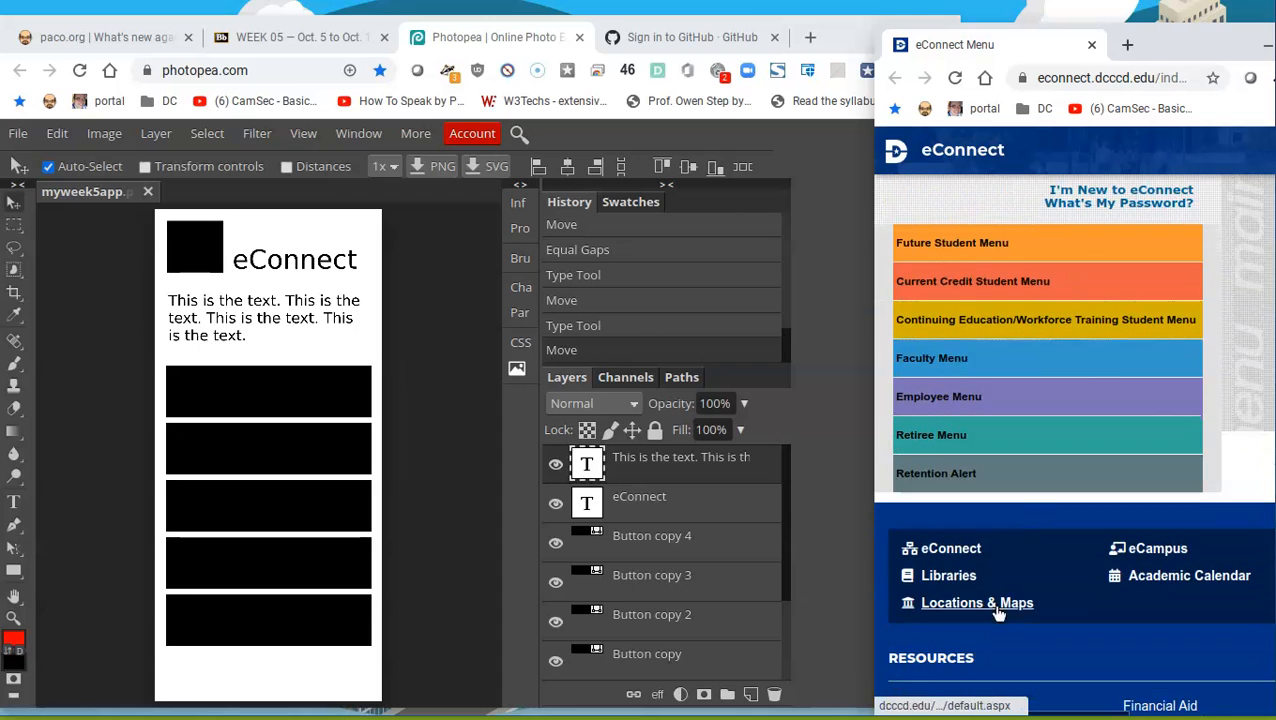
scroll(997, 613, "down", 7)
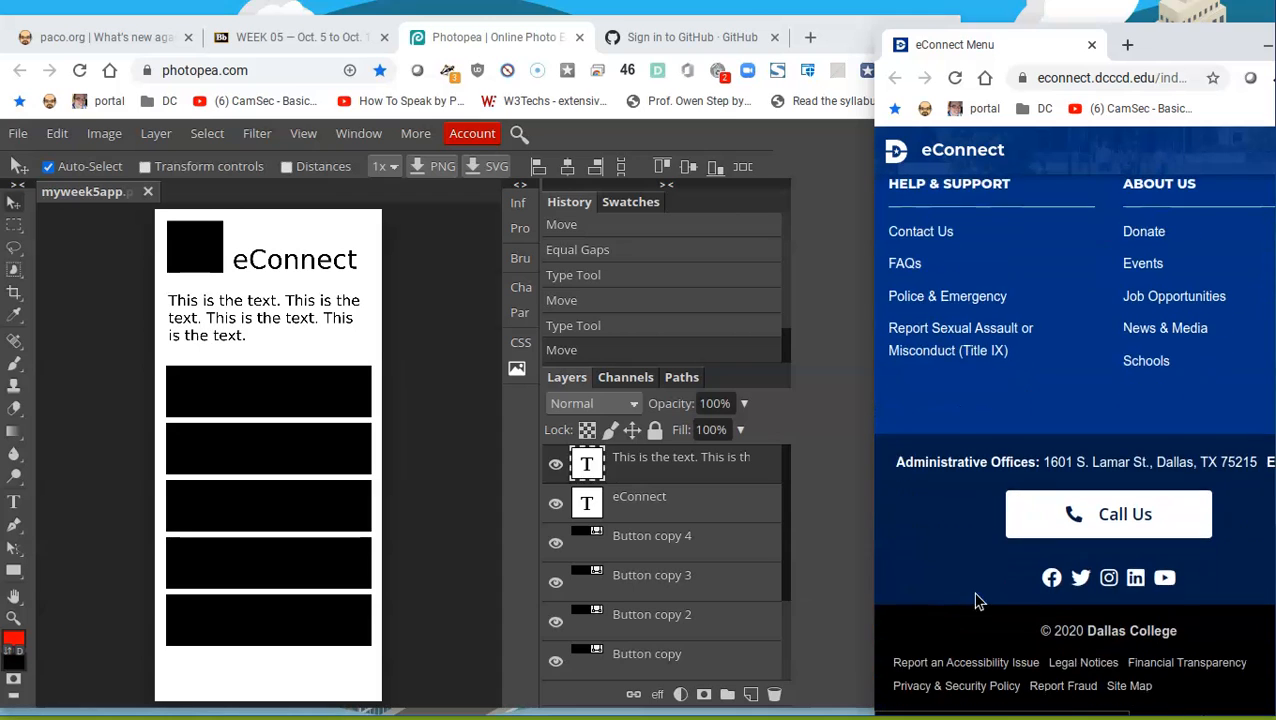
left_click(256, 689)
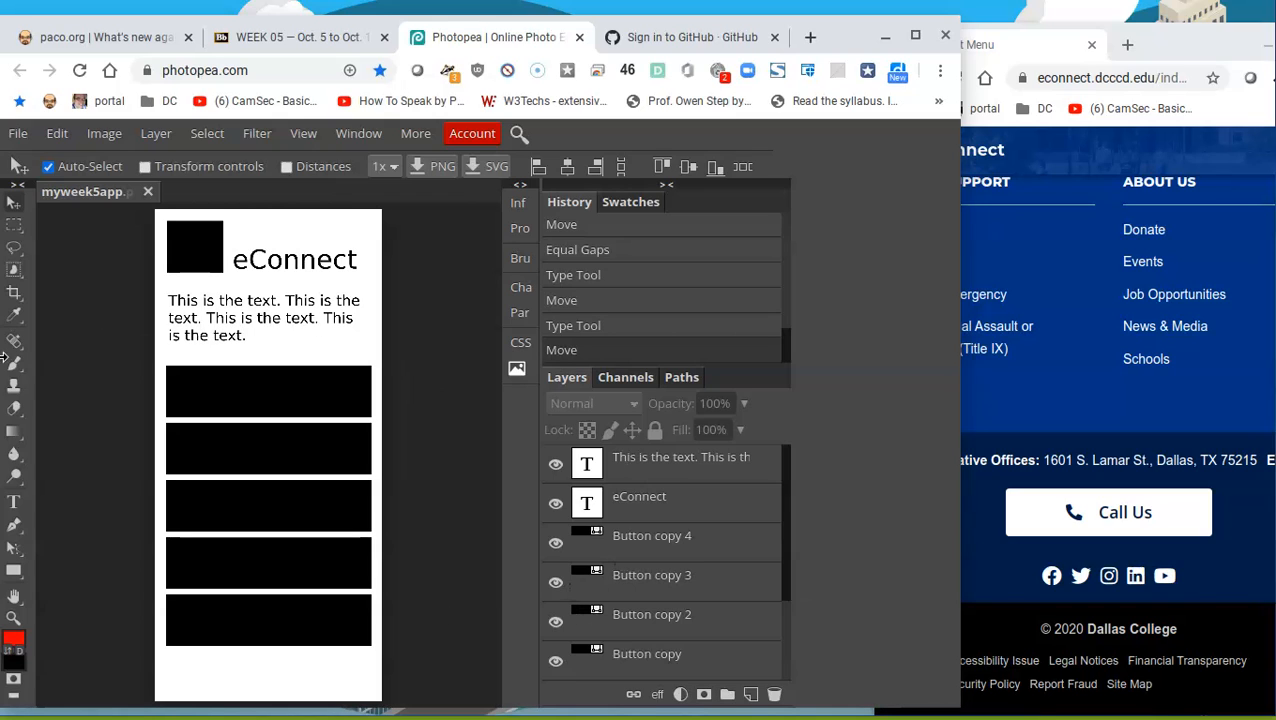
left_click(14, 502)
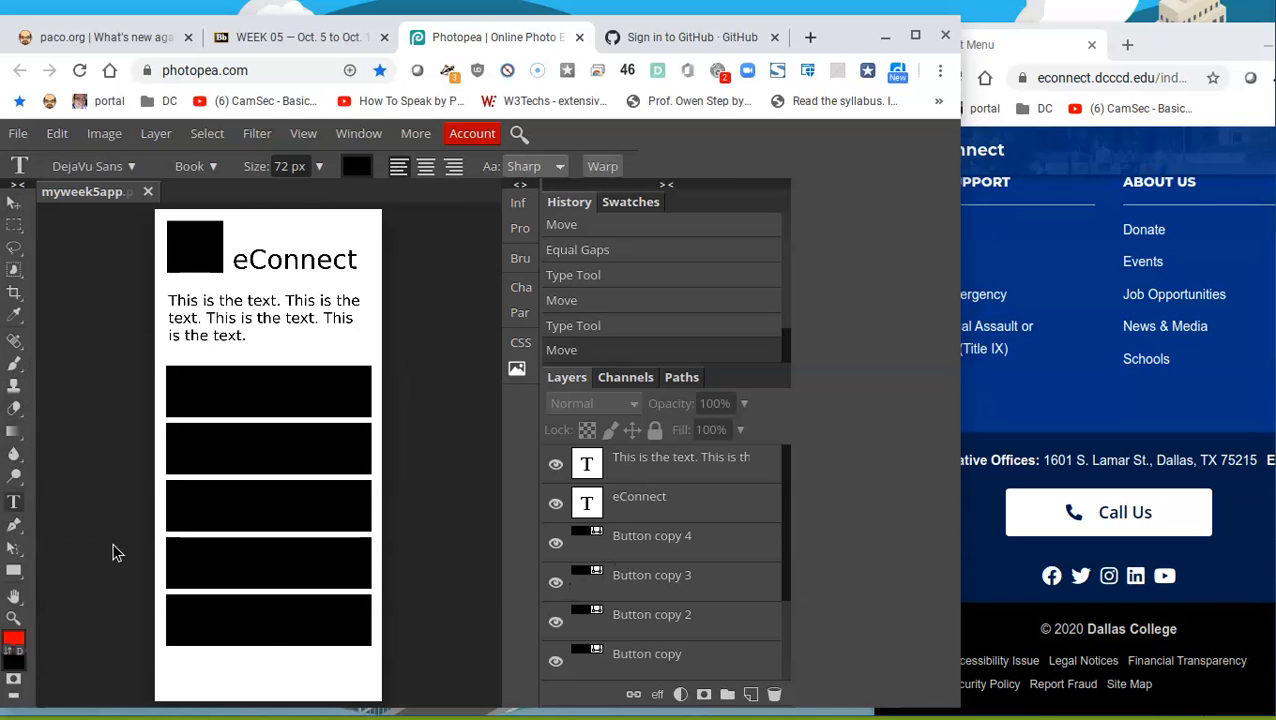
left_click(170, 680)
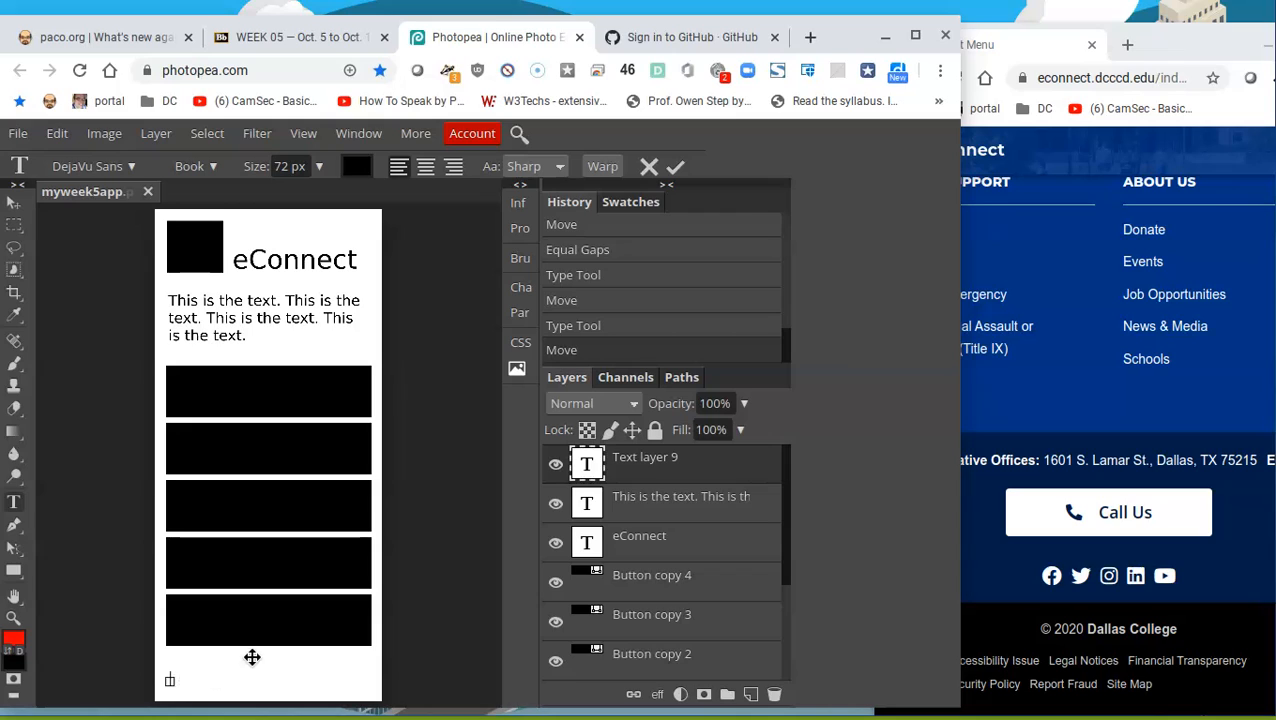
type("El Centro College")
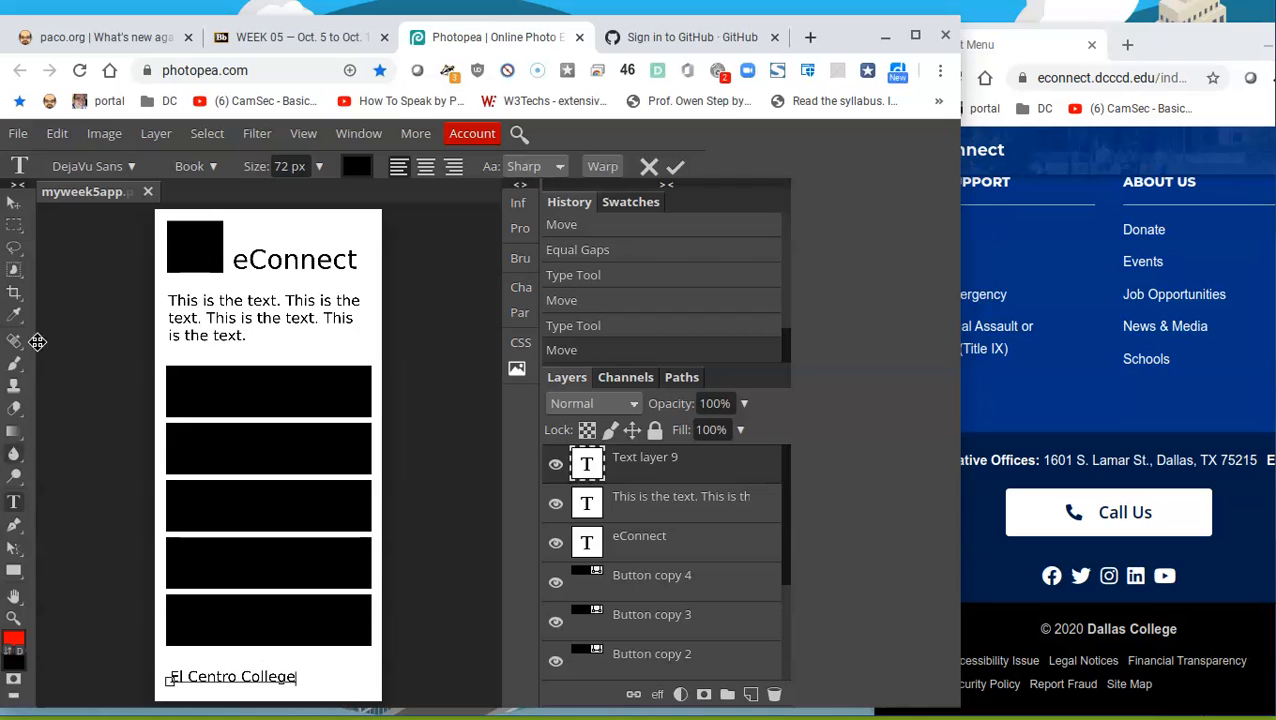
left_click(14, 202)
left_click_drag(228, 678, 226, 678)
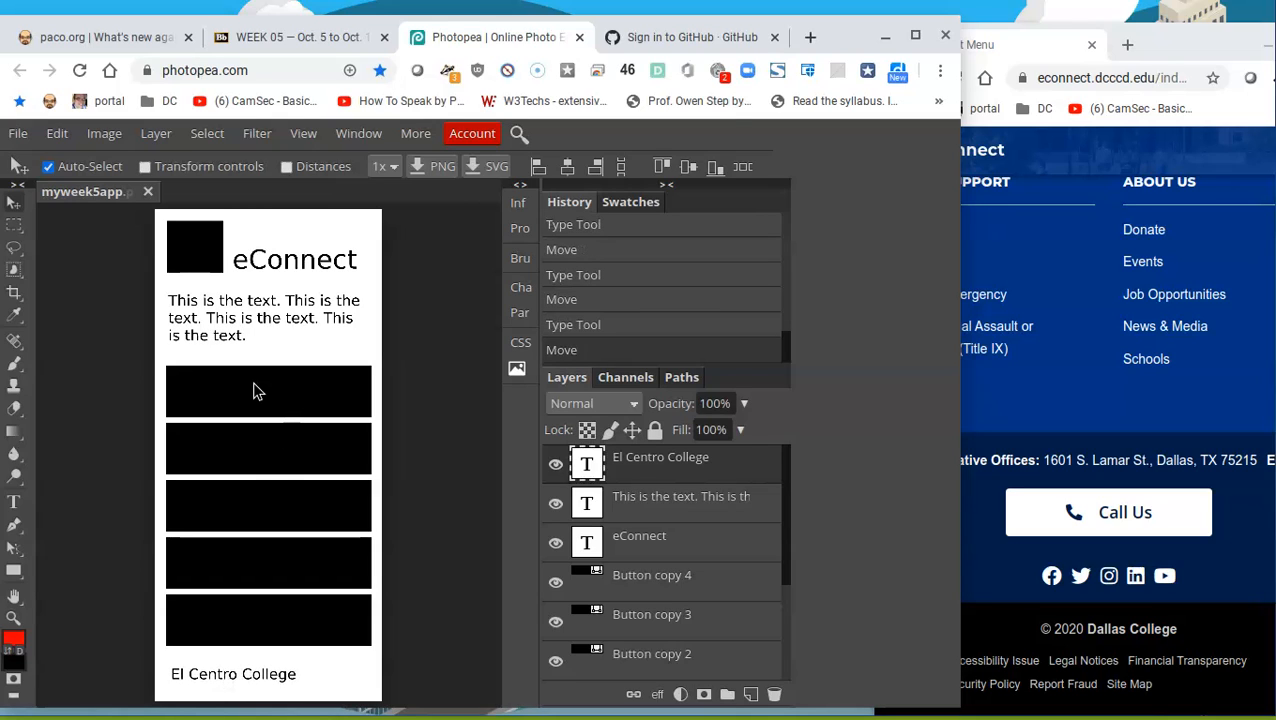
left_click_drag(233, 396, 228, 401)
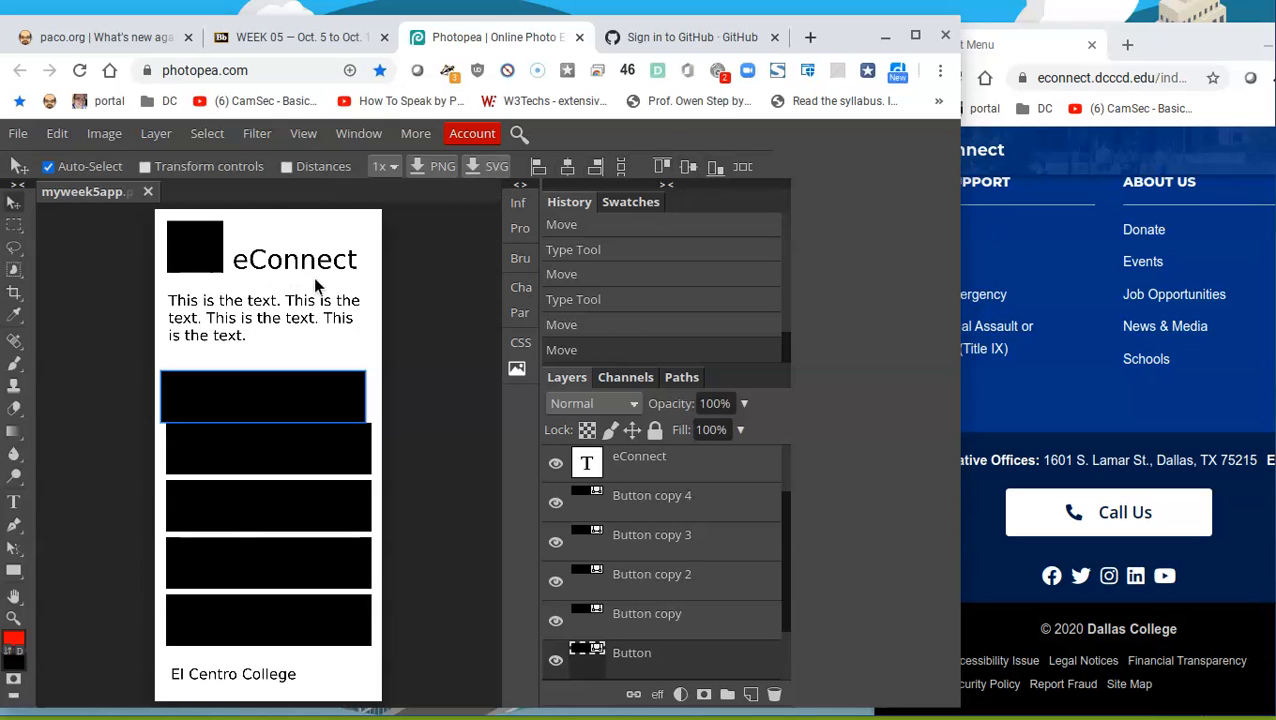
key("ctrl+z")
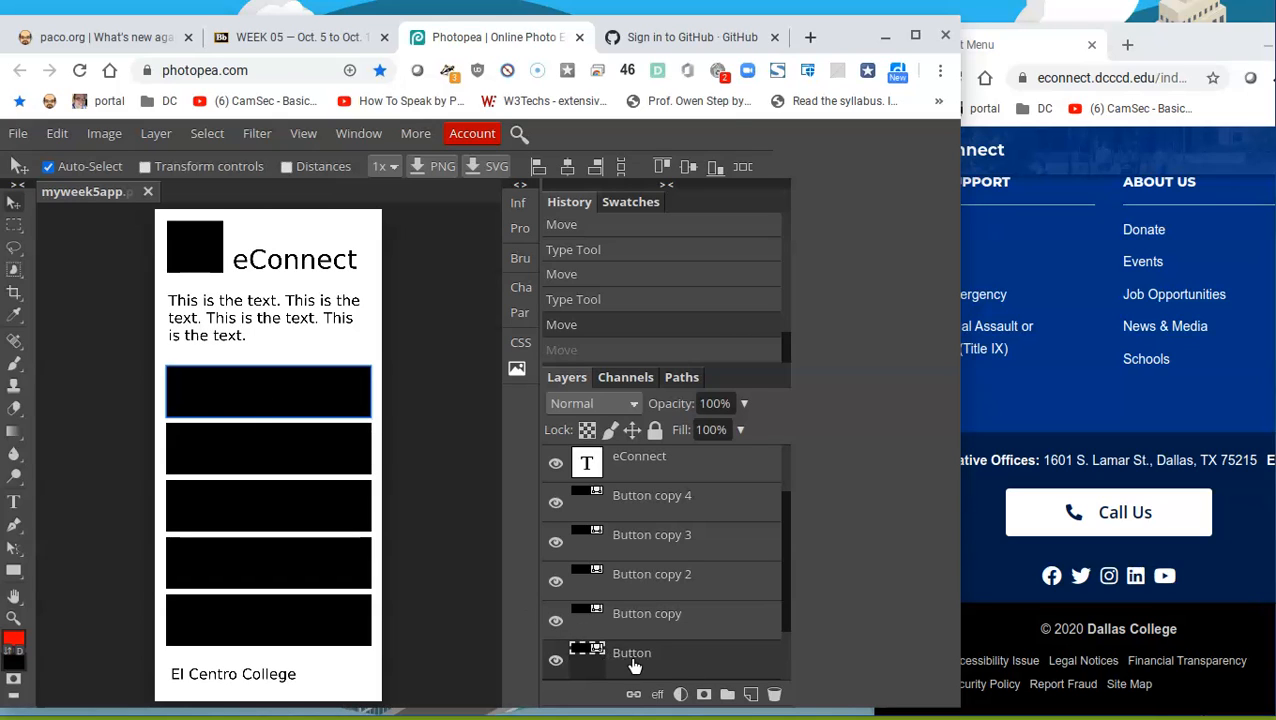
left_click(100, 172)
left_click(100, 172)
Step: Recolor the lowest button bar on the canvas to red, ff0000
left_click(243, 613)
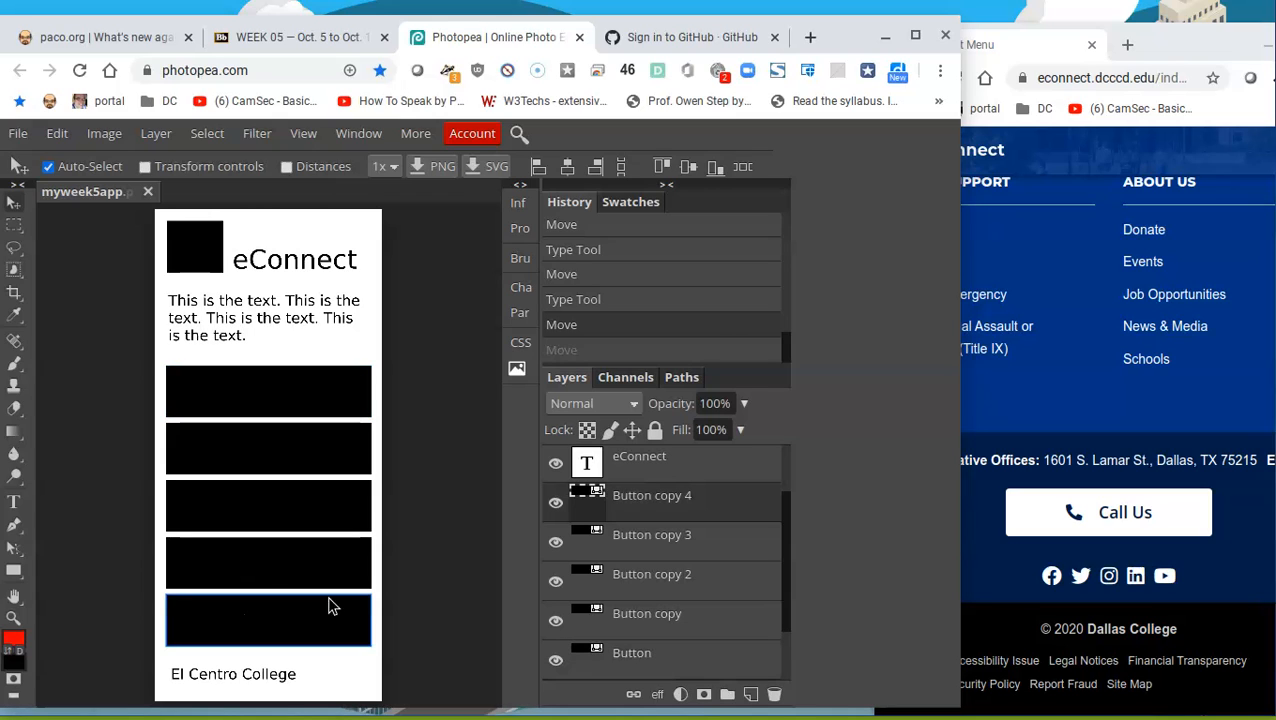
double_click(588, 494)
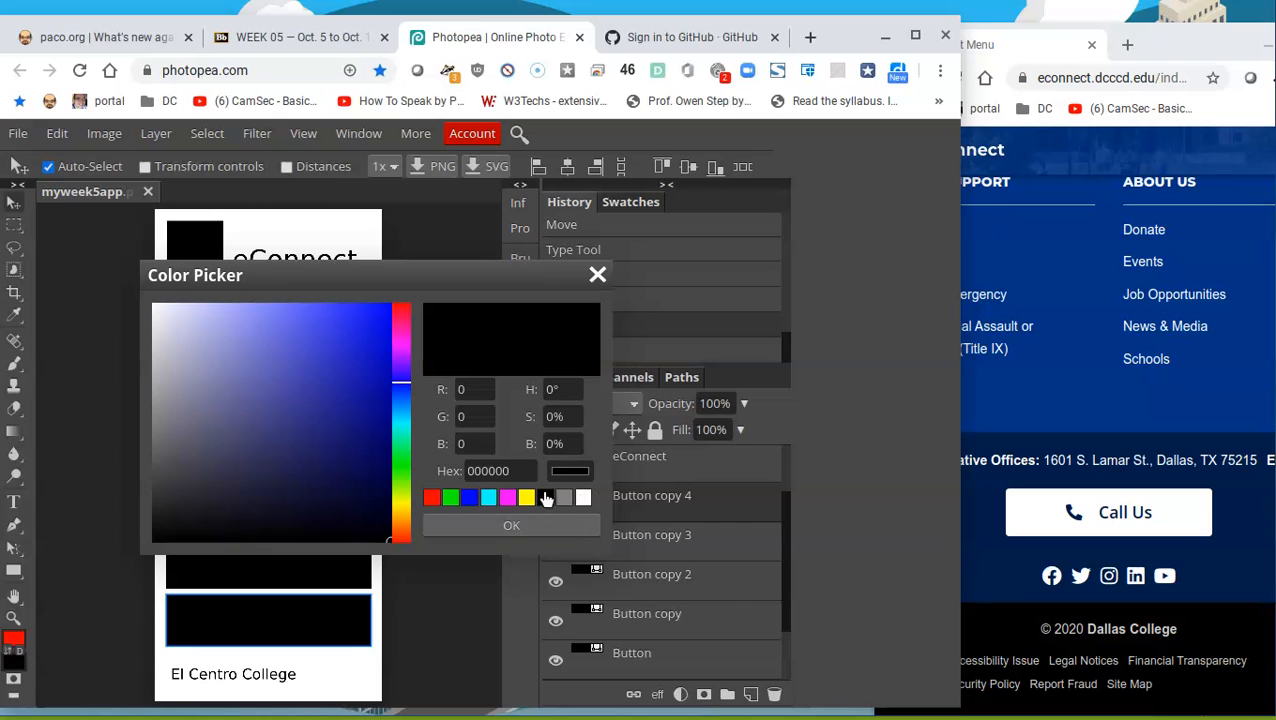
left_click(432, 498)
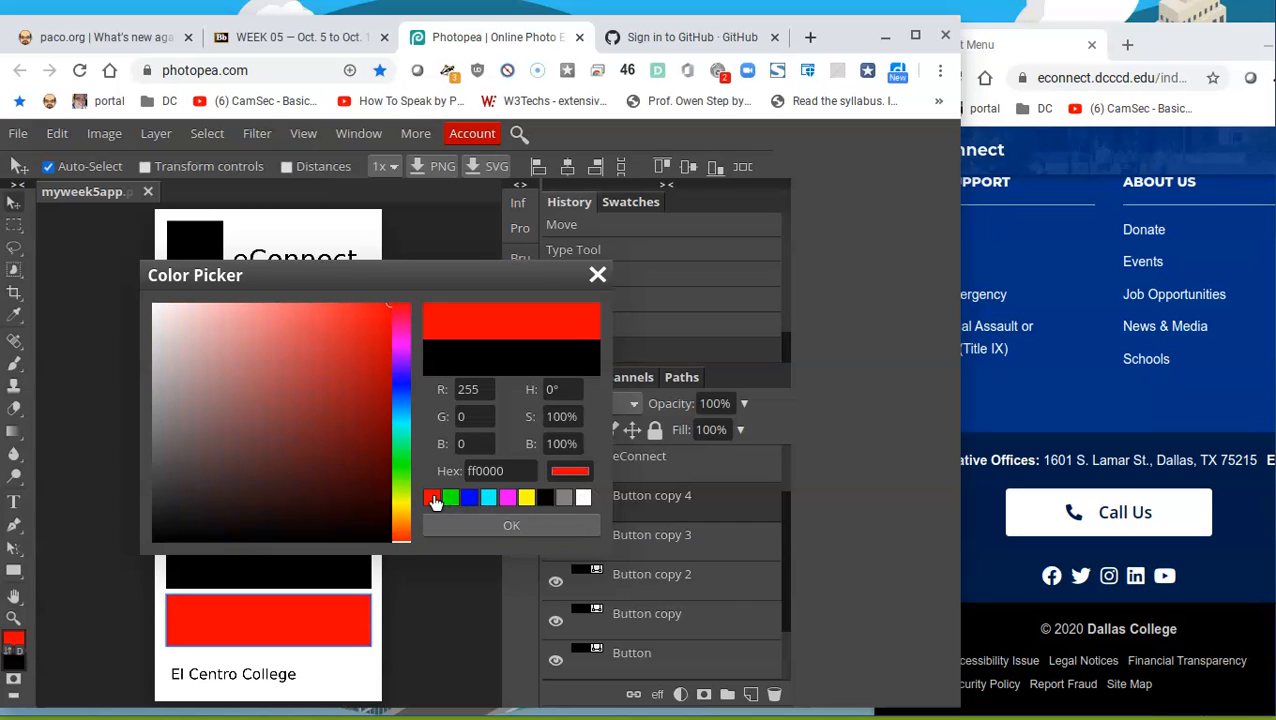
left_click(505, 527)
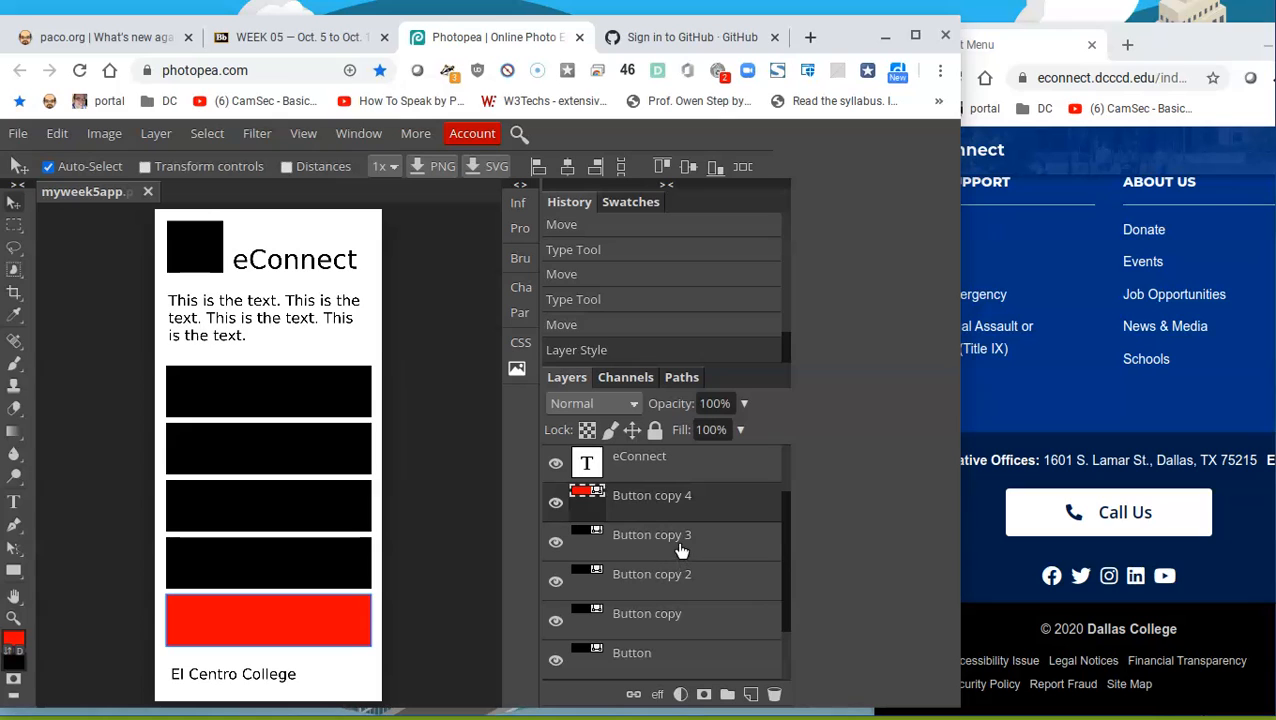
Step: Recolor the fourth button bar, directly above the red one, to blue, 0000ff
left_click(666, 532)
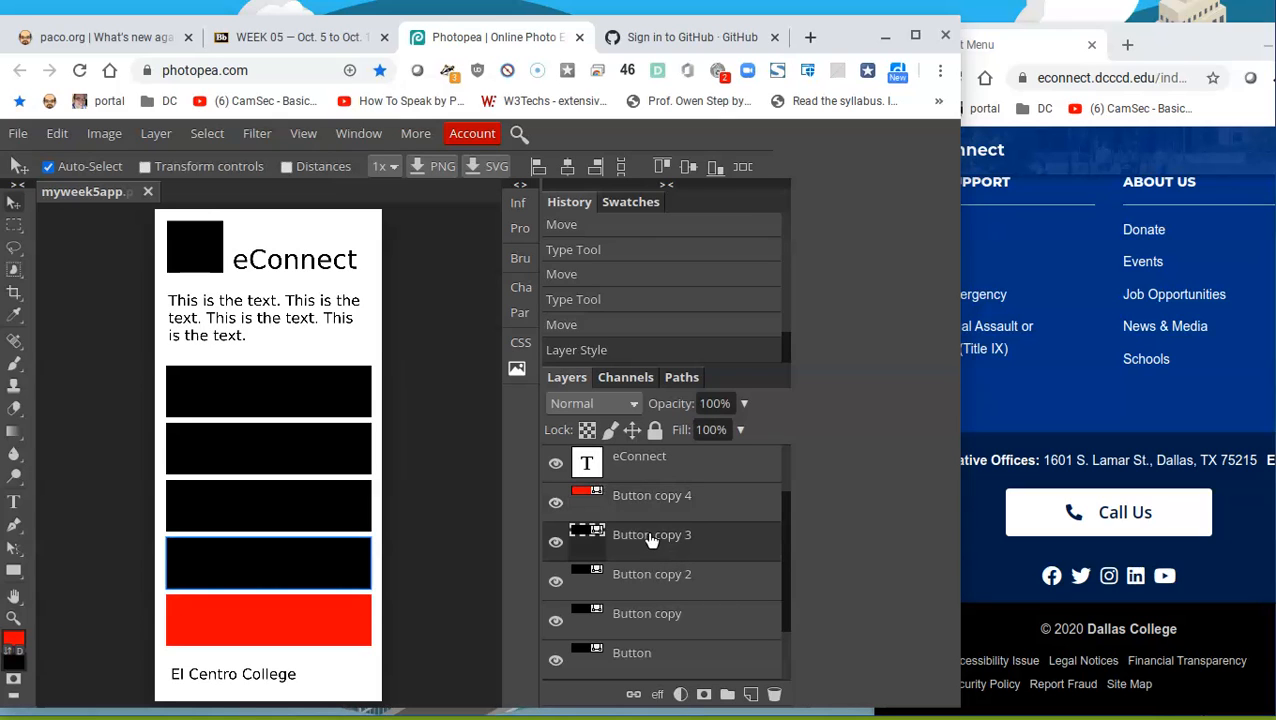
double_click(585, 533)
left_click(598, 539)
double_click(580, 536)
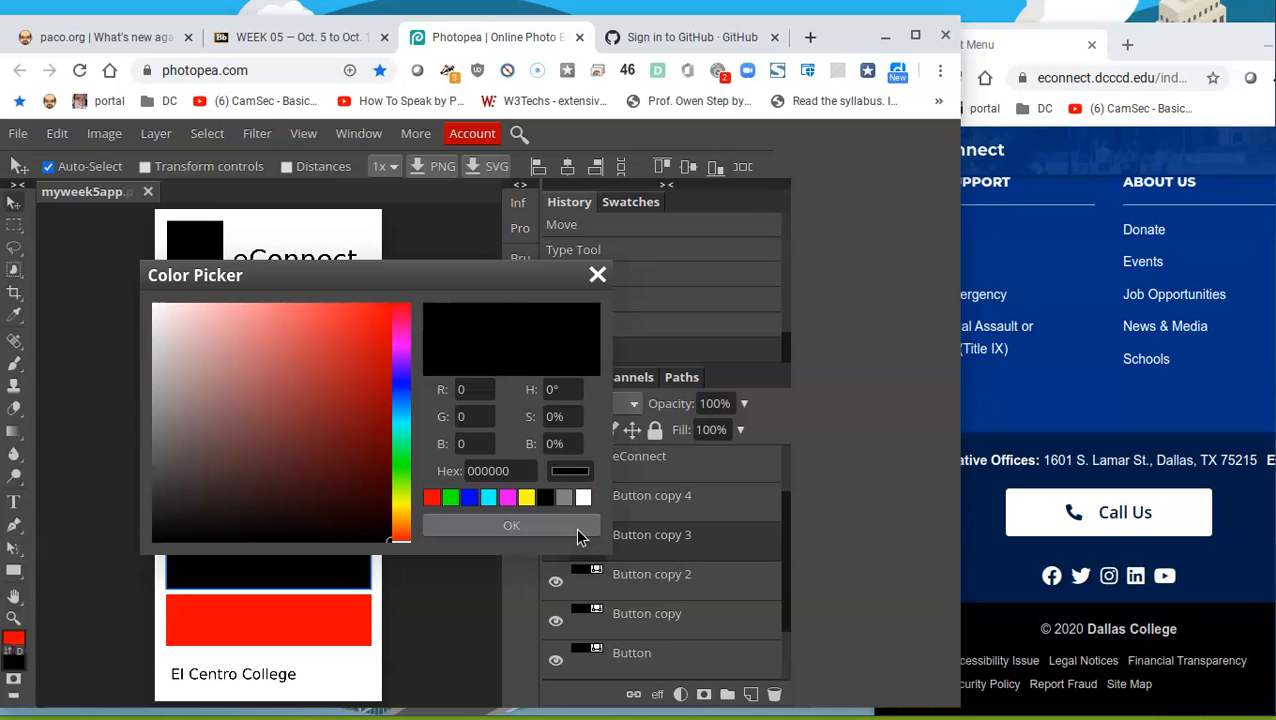
left_click(470, 498)
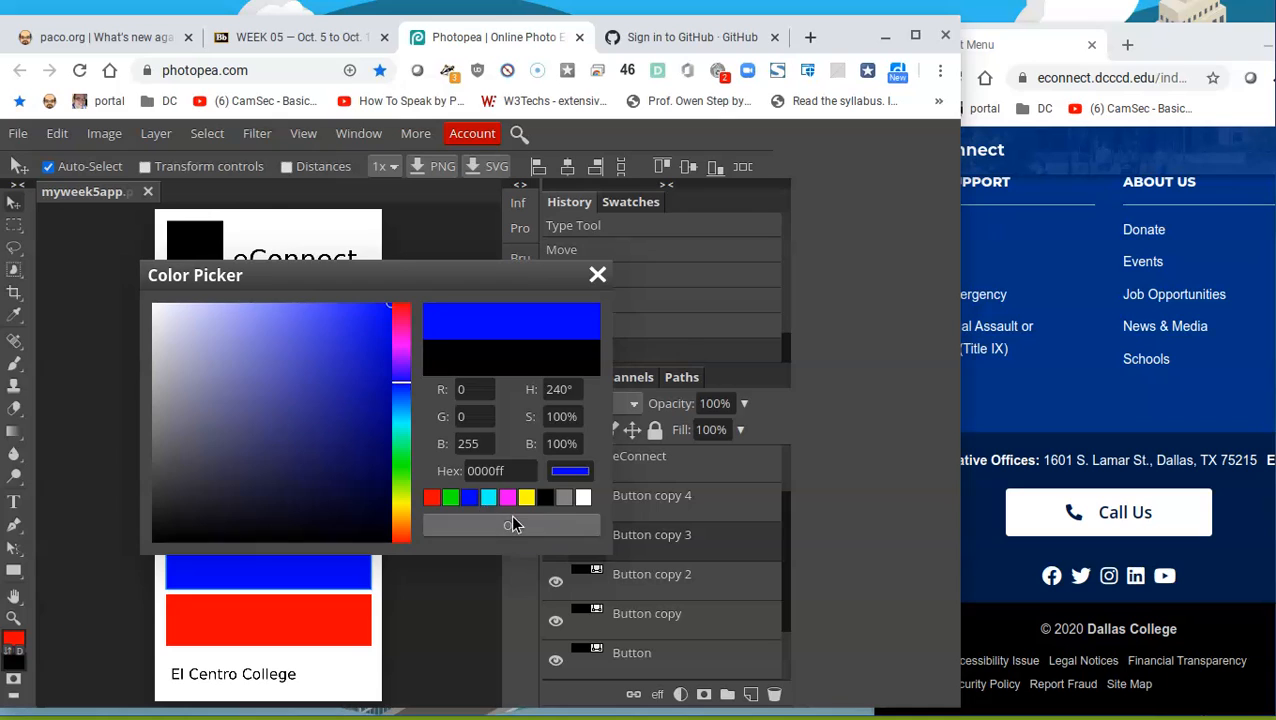
left_click(511, 524)
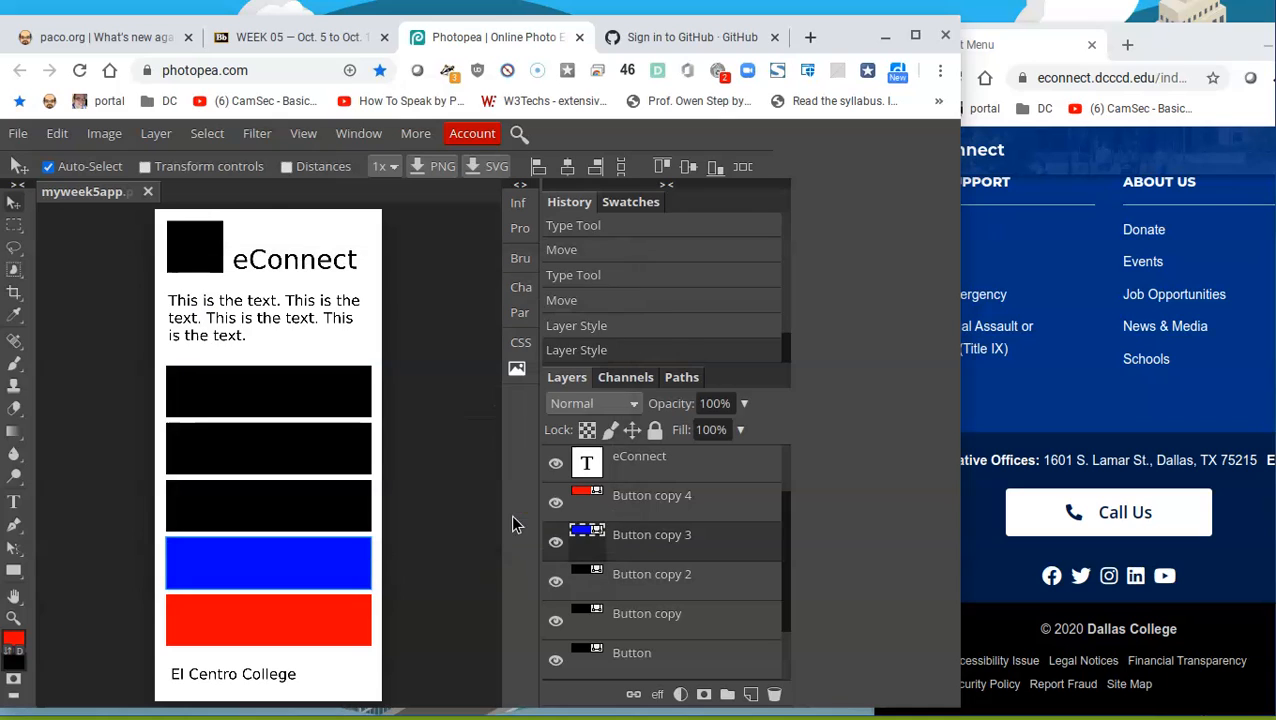
Step: Recolor the middle button bar, directly above the blue one, to magenta, ff00ff
left_click(585, 575)
double_click(585, 575)
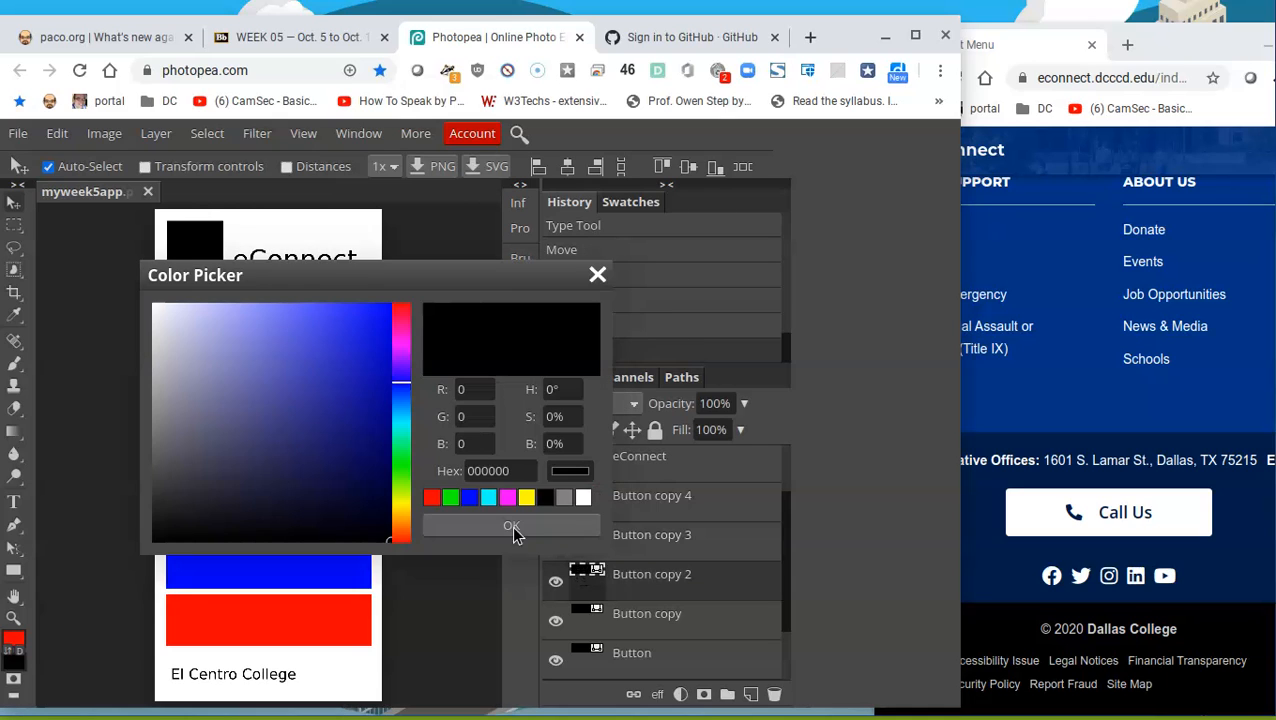
left_click_drag(382, 287, 547, 229)
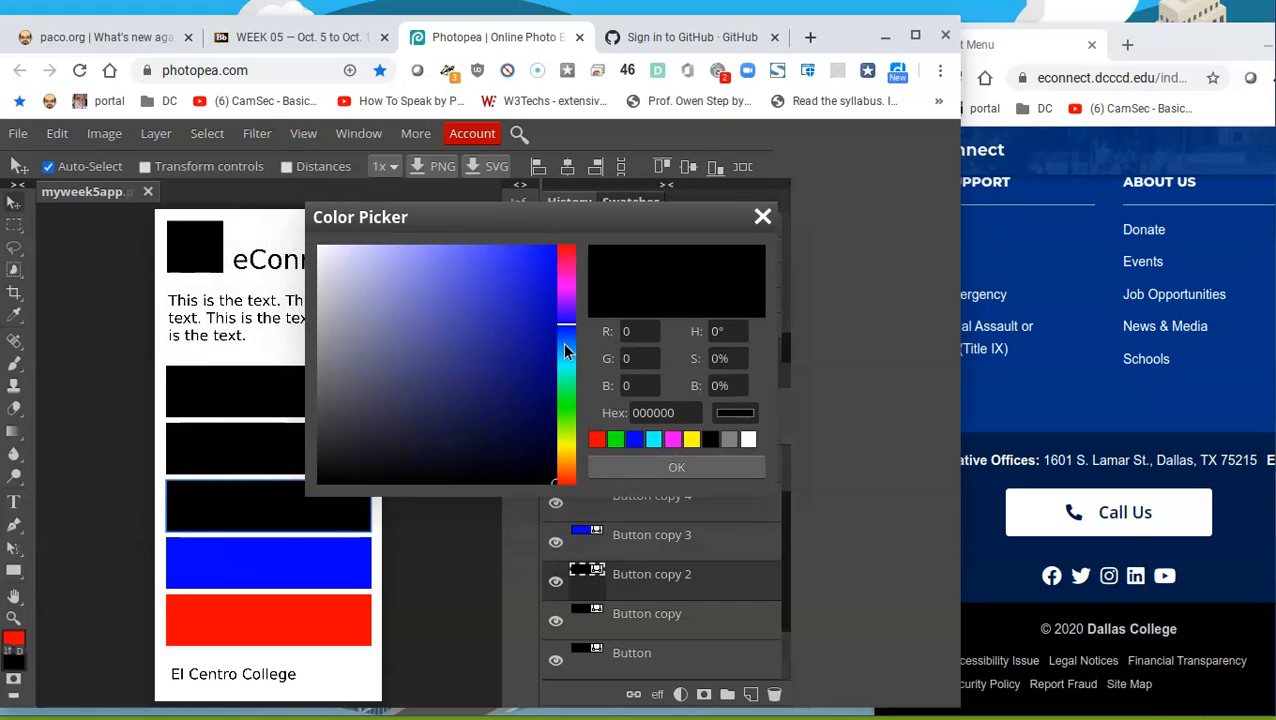
left_click(673, 440)
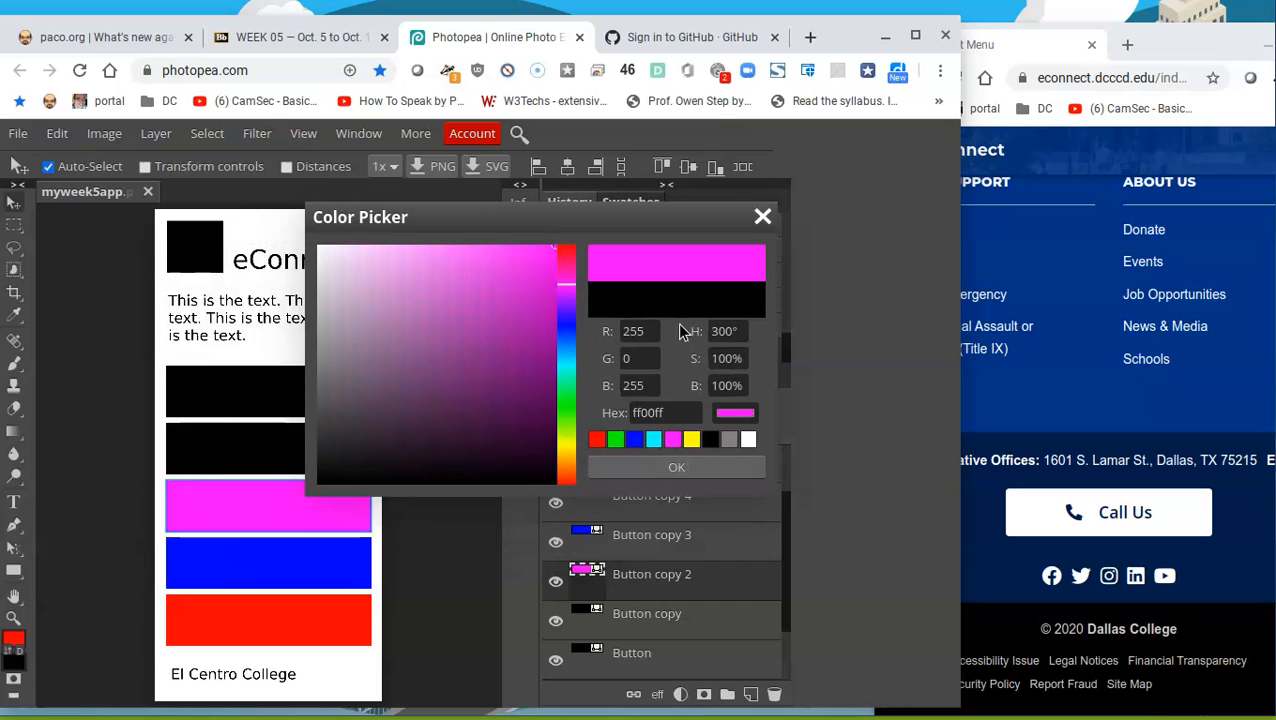
left_click(680, 467)
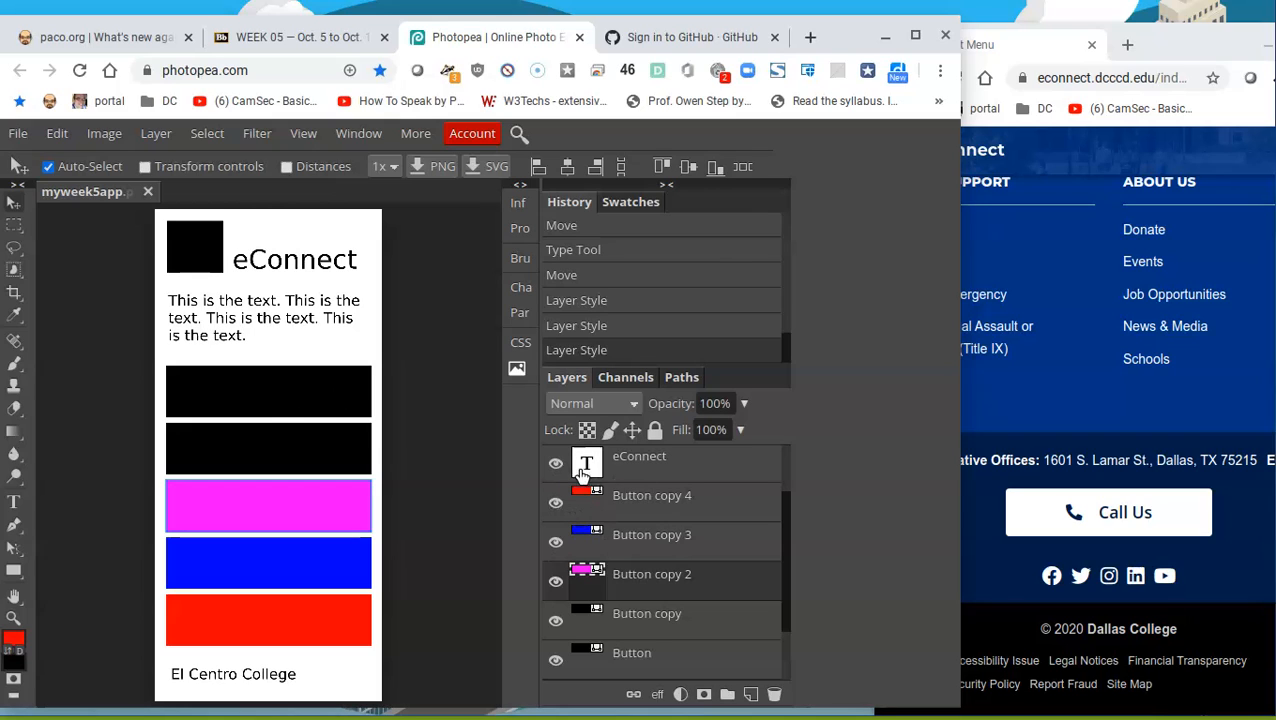
Step: Recolor the first button bar, below the paragraph, to green, 63cb11
left_click(250, 400)
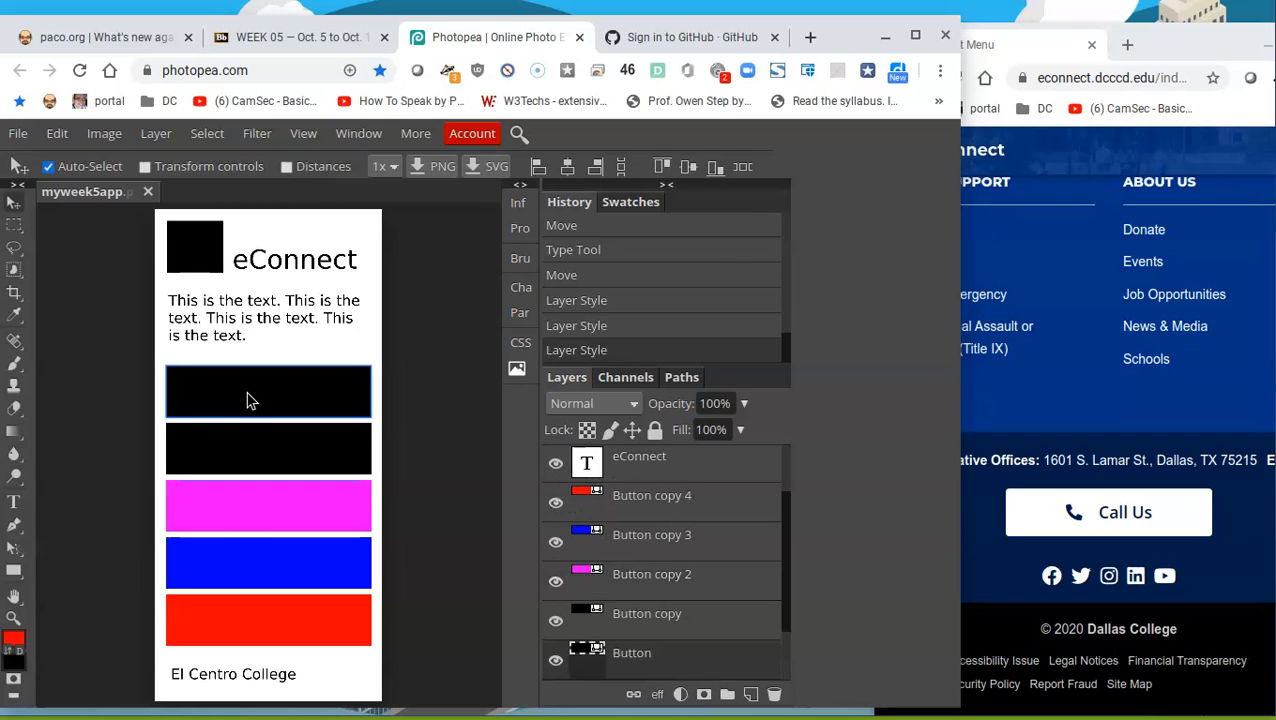
double_click(576, 648)
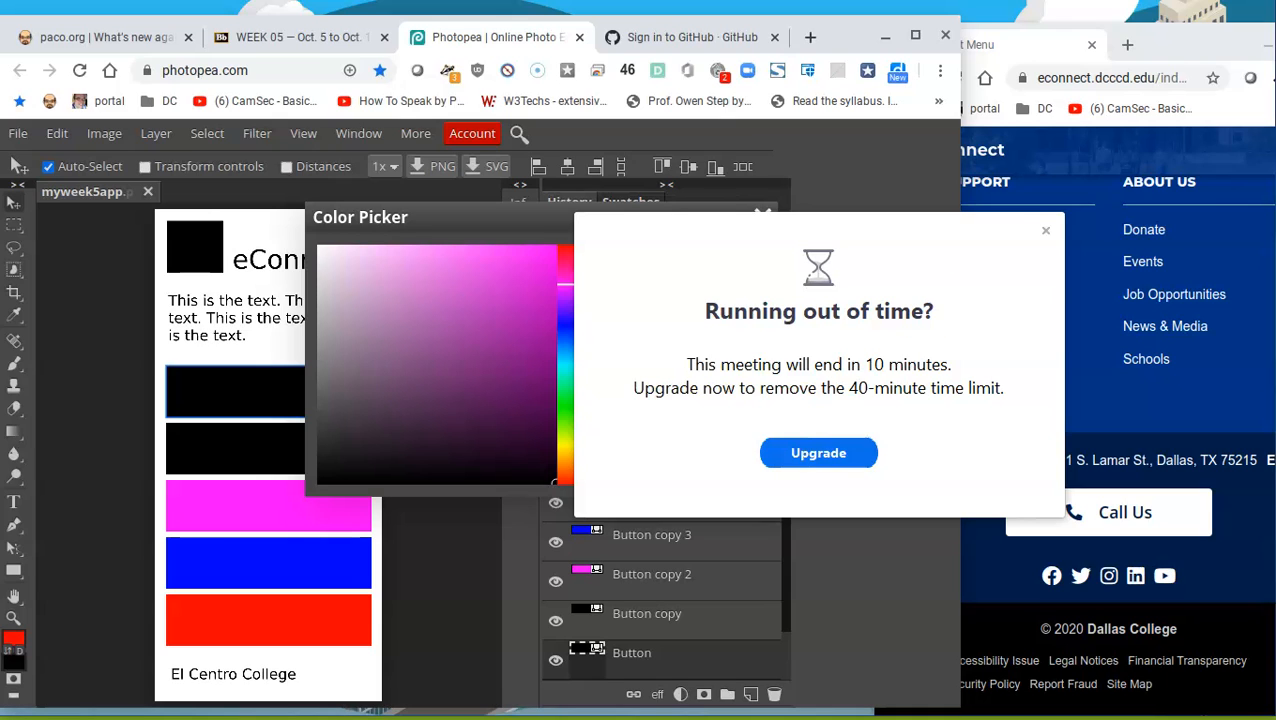
left_click(1046, 231)
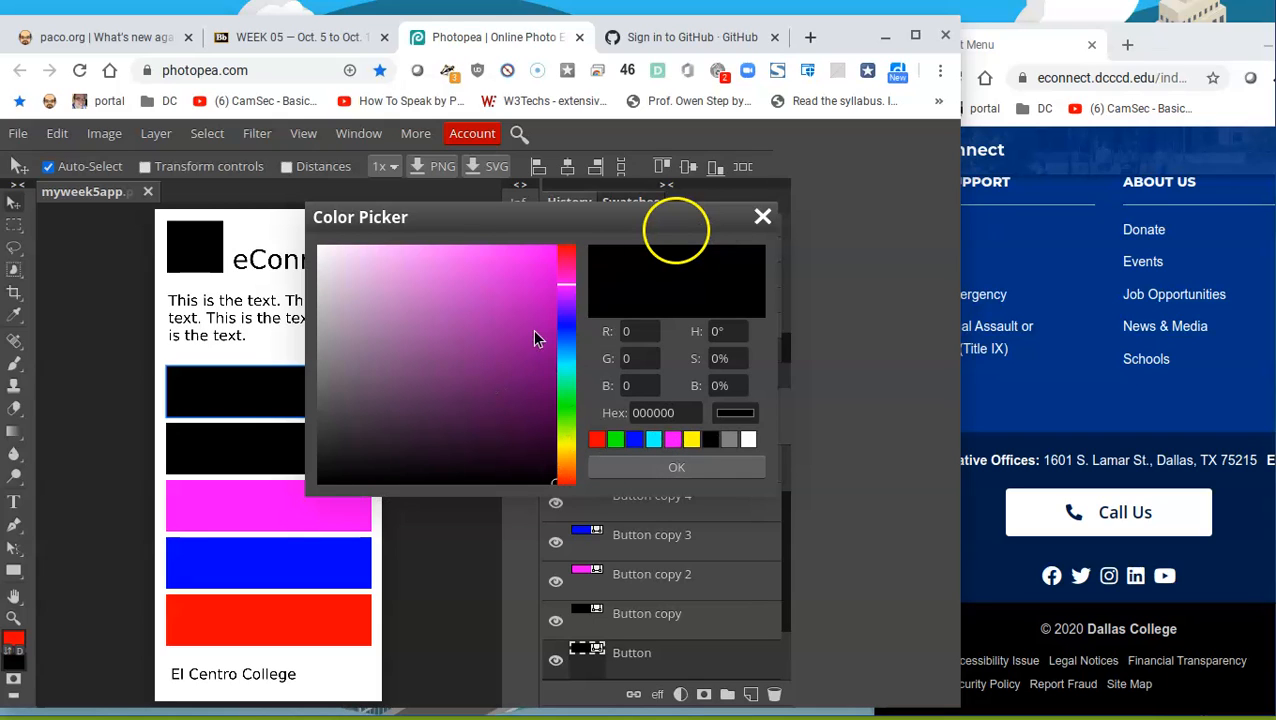
left_click_drag(572, 378, 560, 421)
left_click(536, 292)
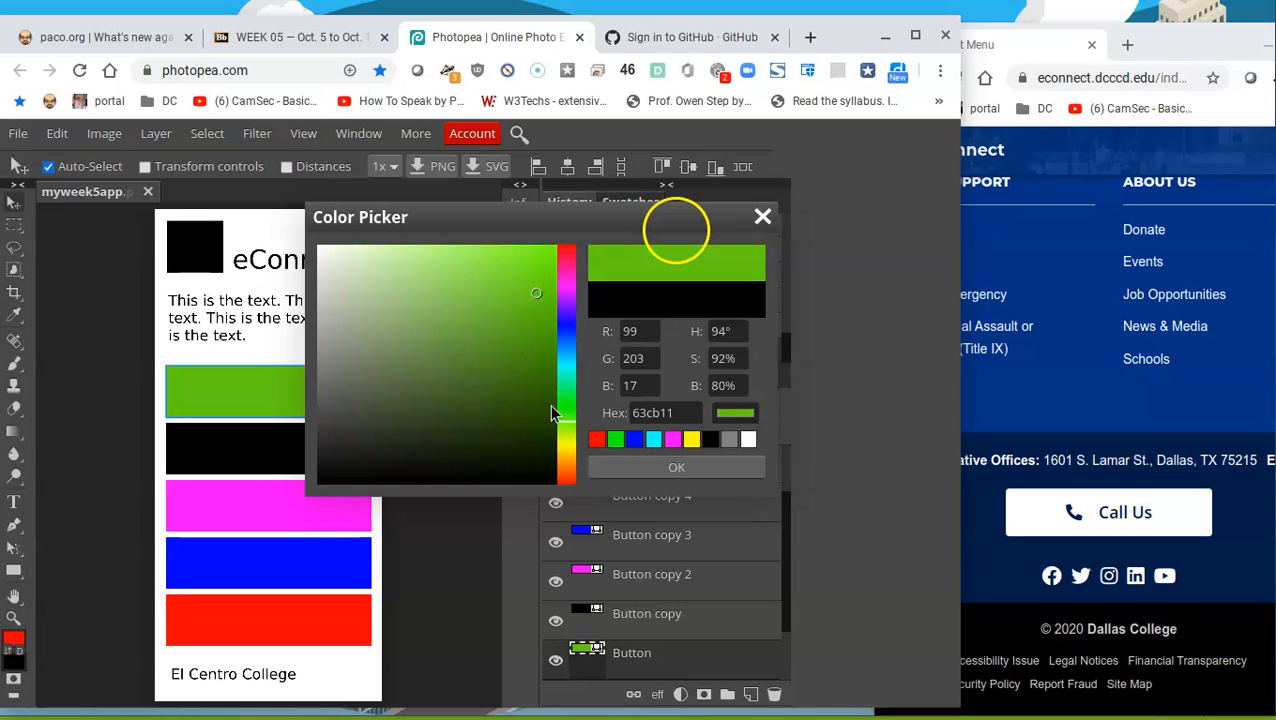
left_click(703, 470)
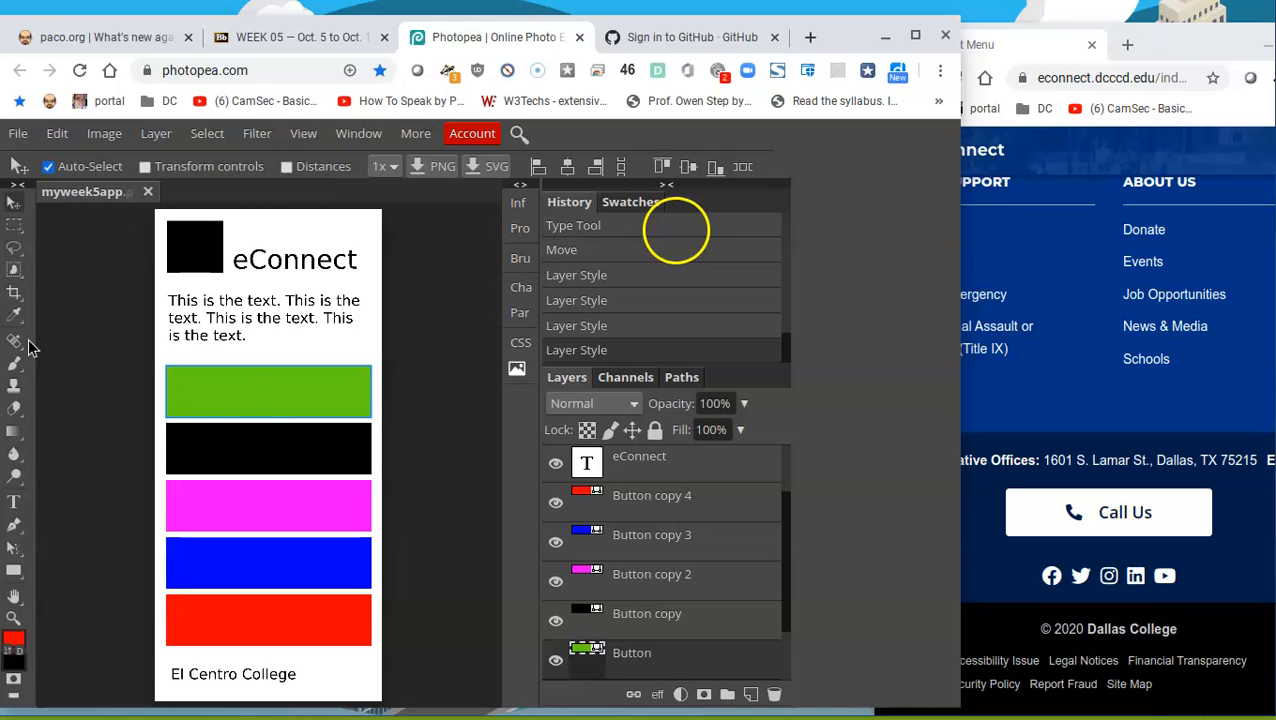
Step: Add a text layer on the green bar reading "Button"
left_click(14, 522)
left_click(15, 502)
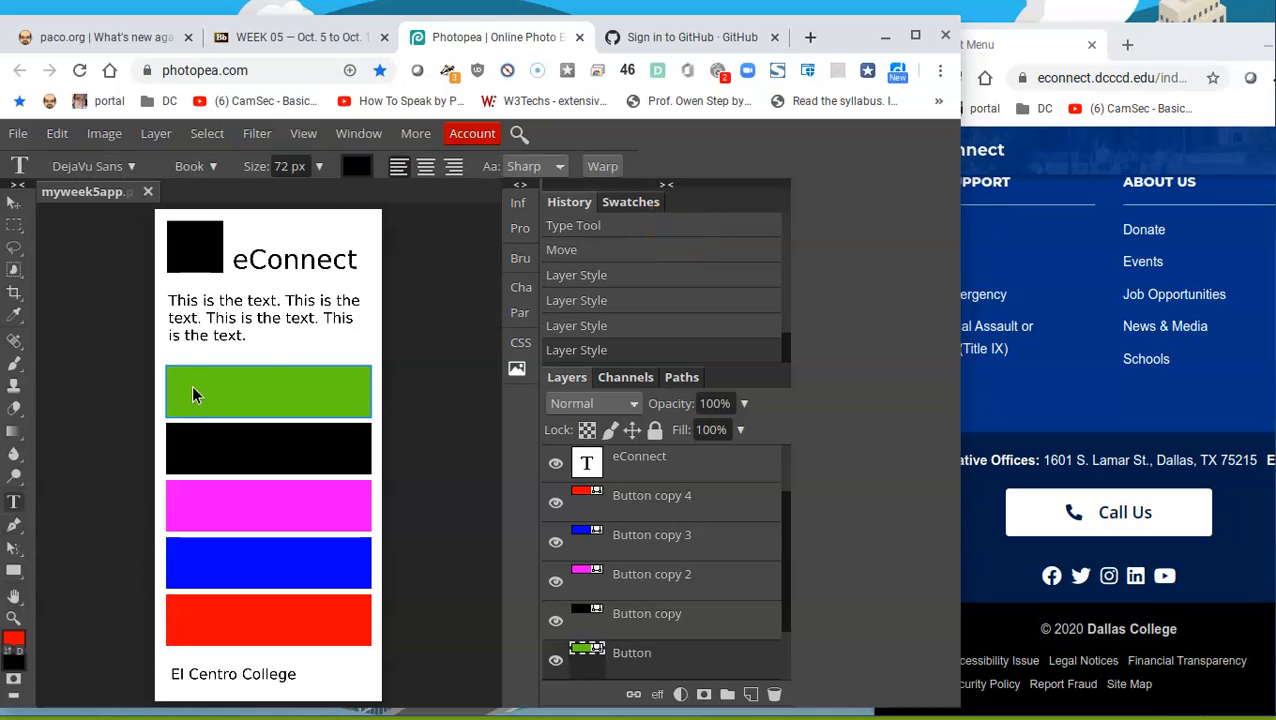
left_click(194, 391)
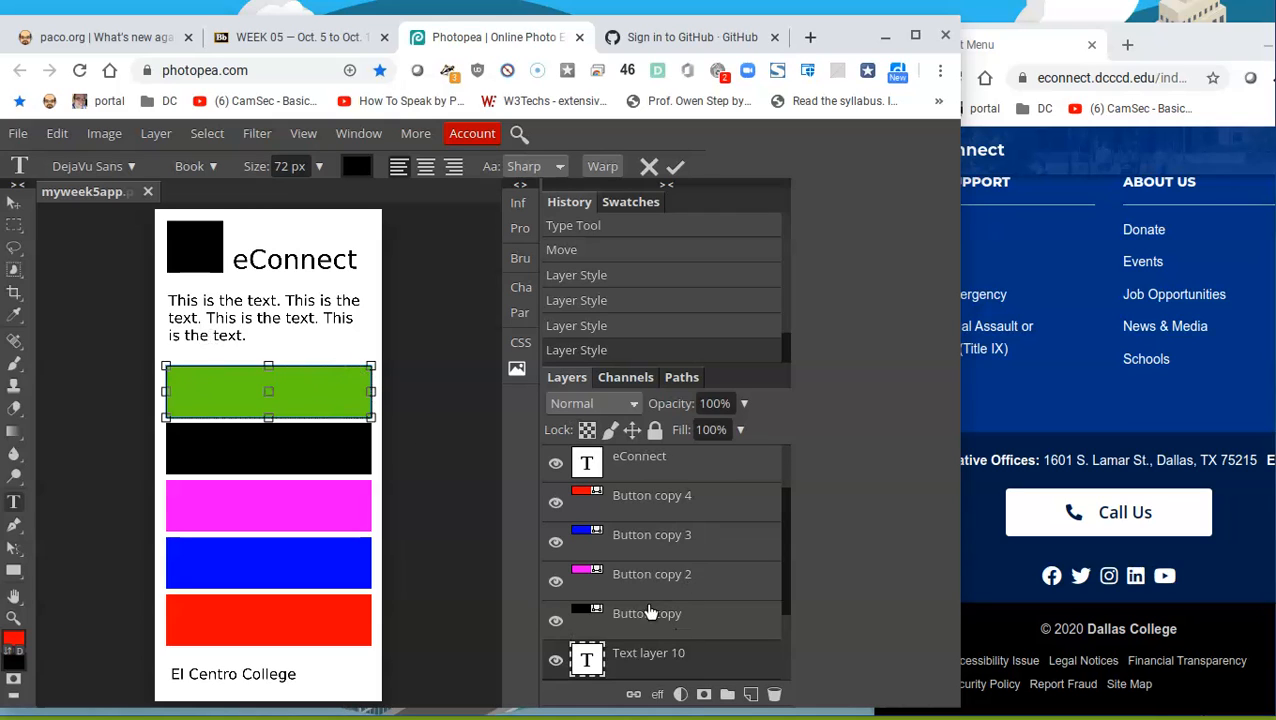
scroll(630, 620, "up", 2)
scroll(625, 620, "down", 5)
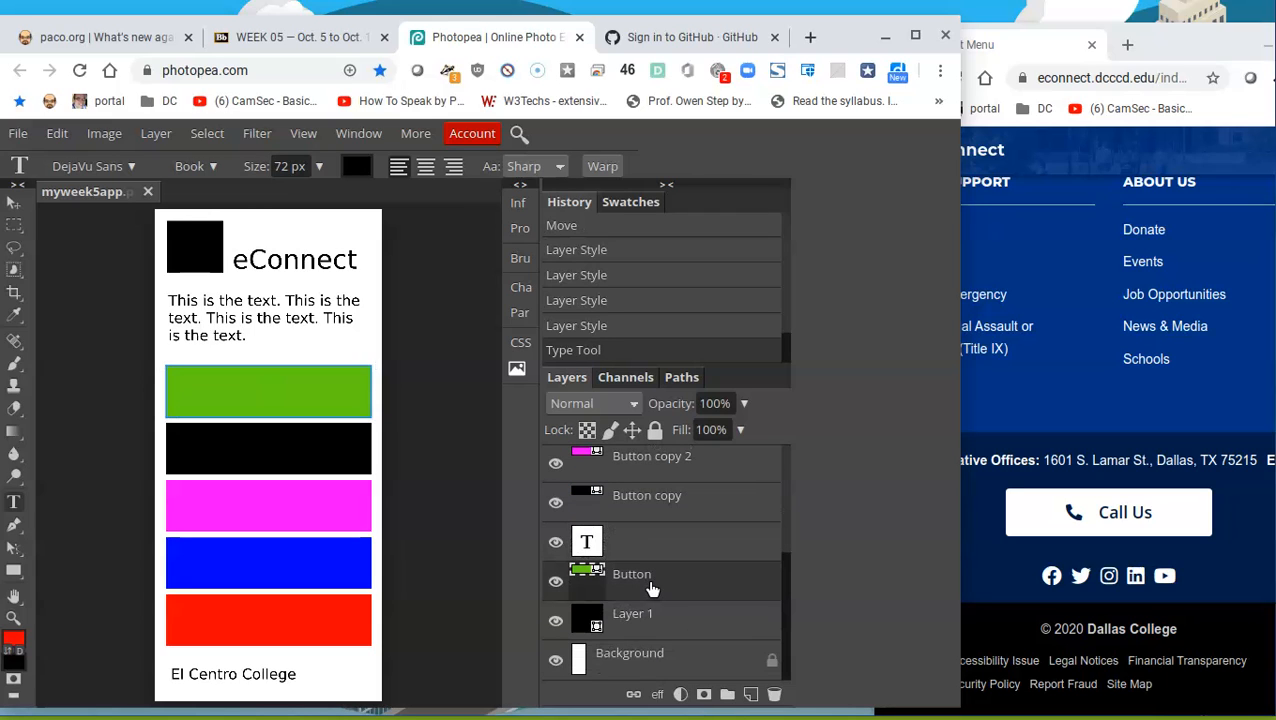
left_click(588, 545)
double_click(588, 545)
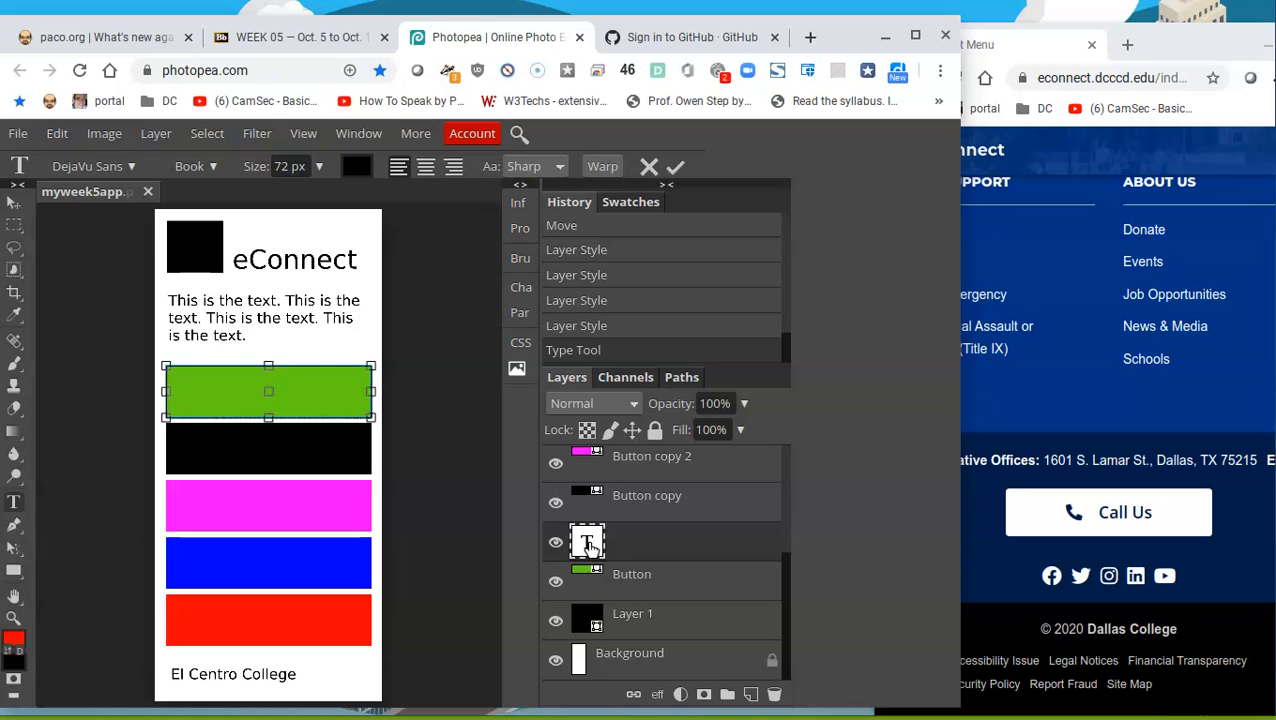
type("Button")
Step: Change the color of the whole "Button" label on the green bar to white, ffffff
double_click(206, 364)
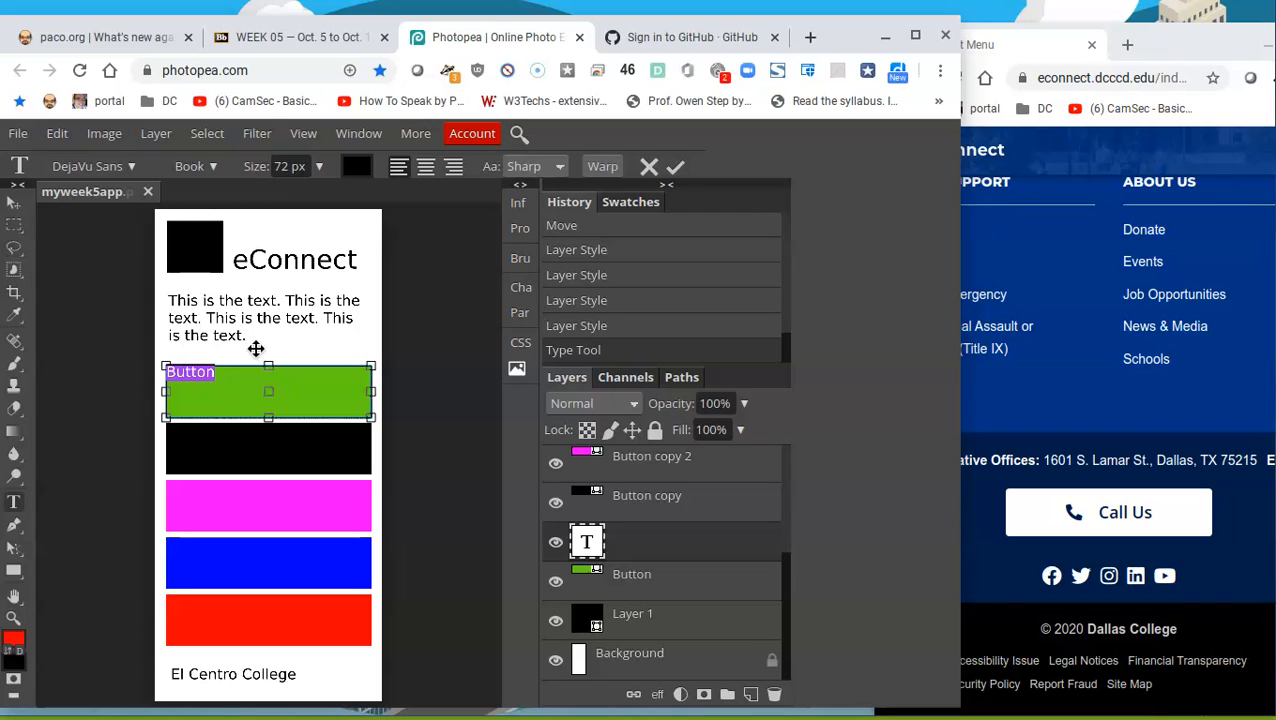
left_click(357, 168)
left_click_drag(355, 263, 296, 233)
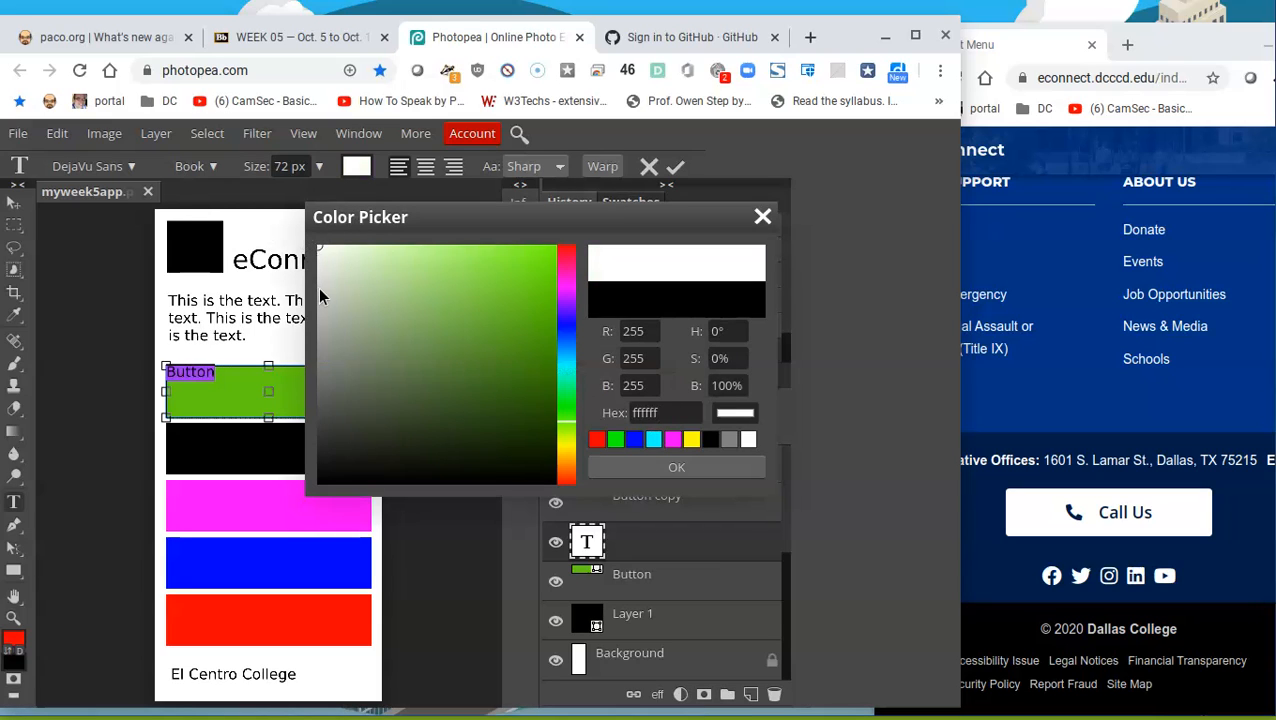
key("BackSpace")
left_click(384, 353)
left_click(220, 372)
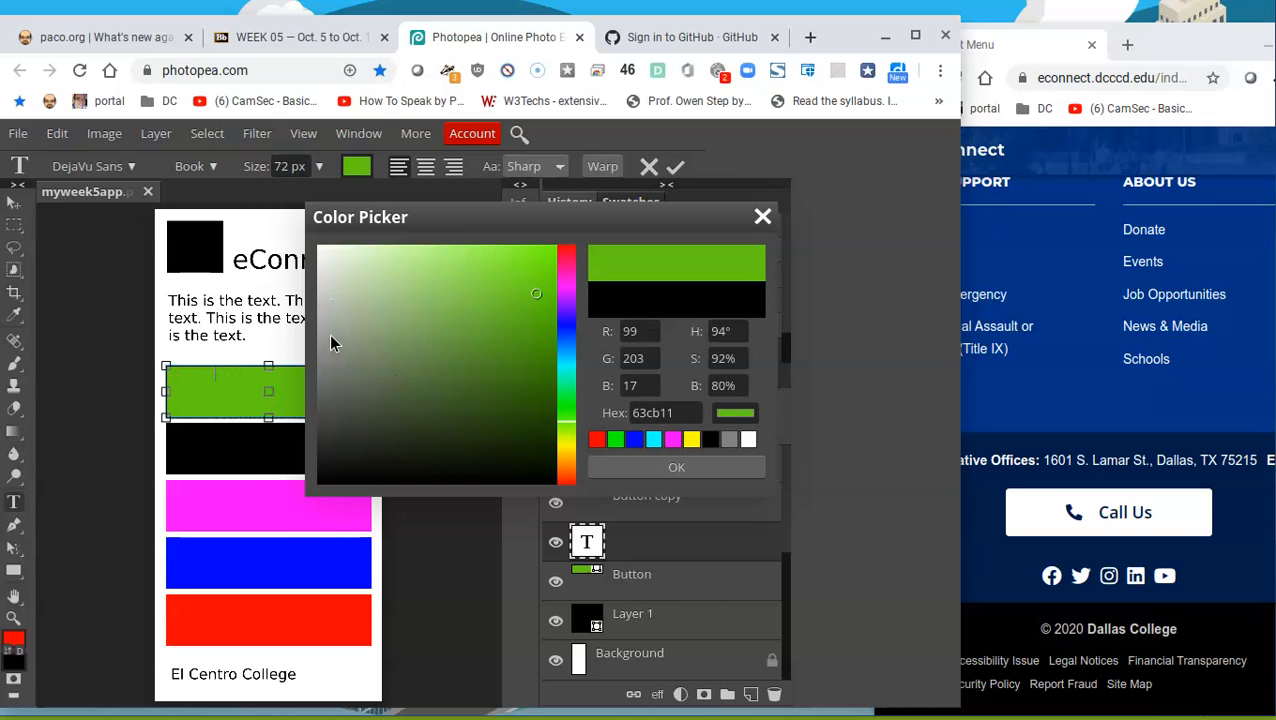
left_click(259, 363)
key("ctrl+a")
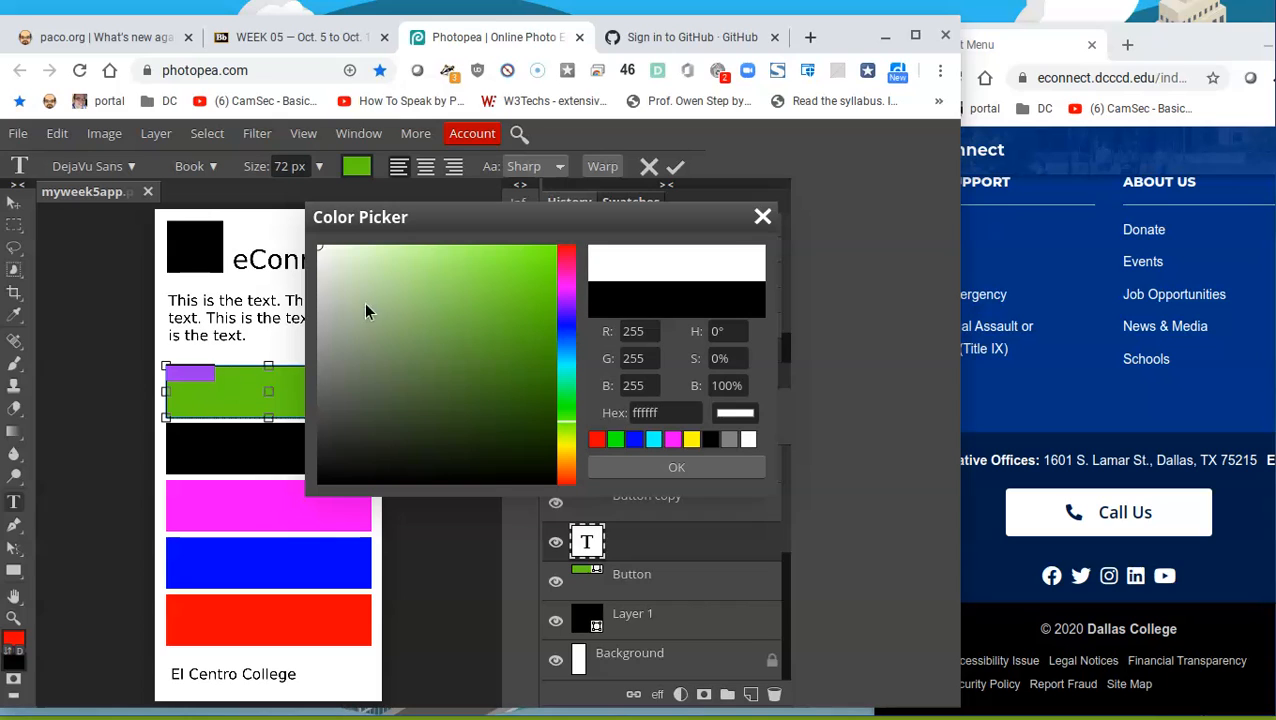
left_click(752, 442)
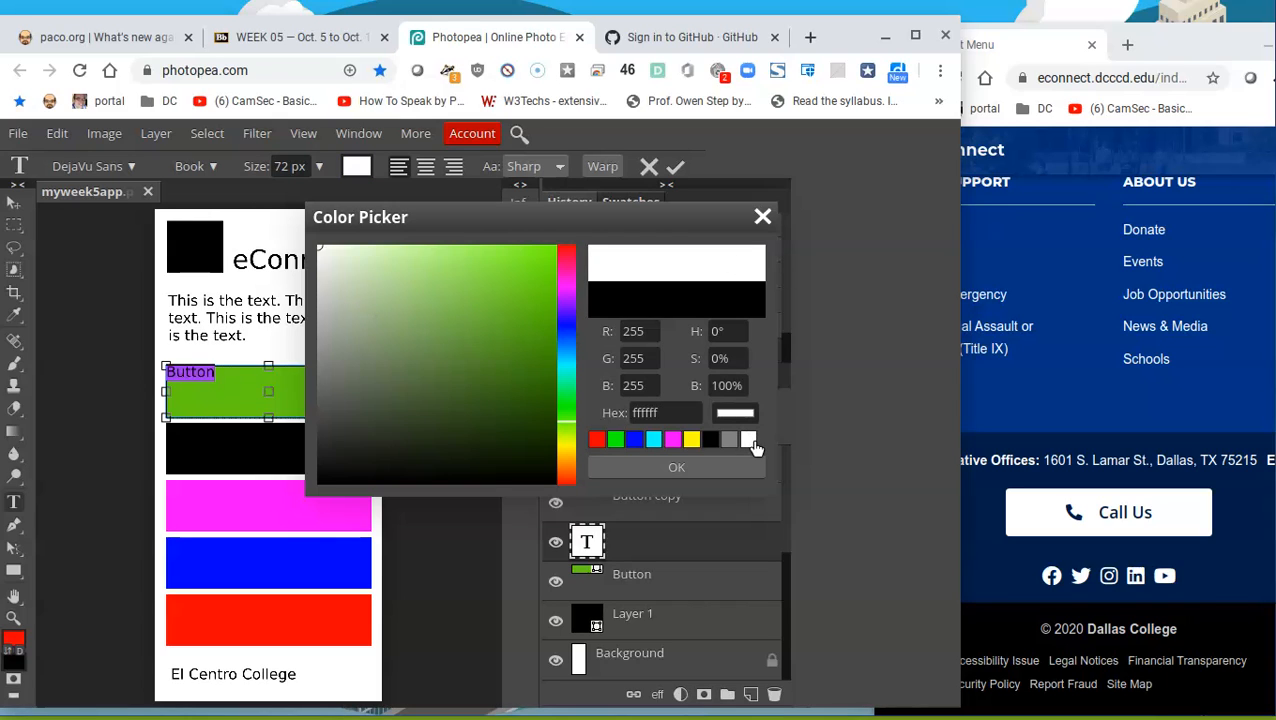
left_click(682, 469)
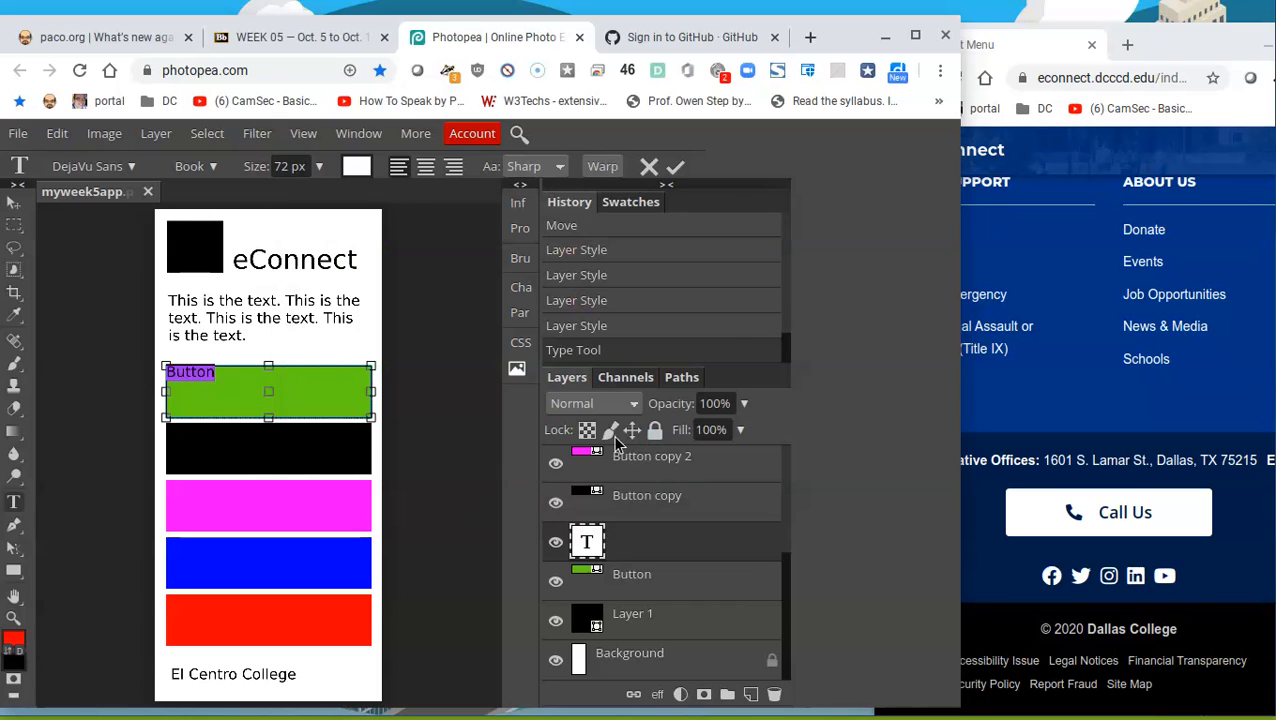
left_click(203, 394)
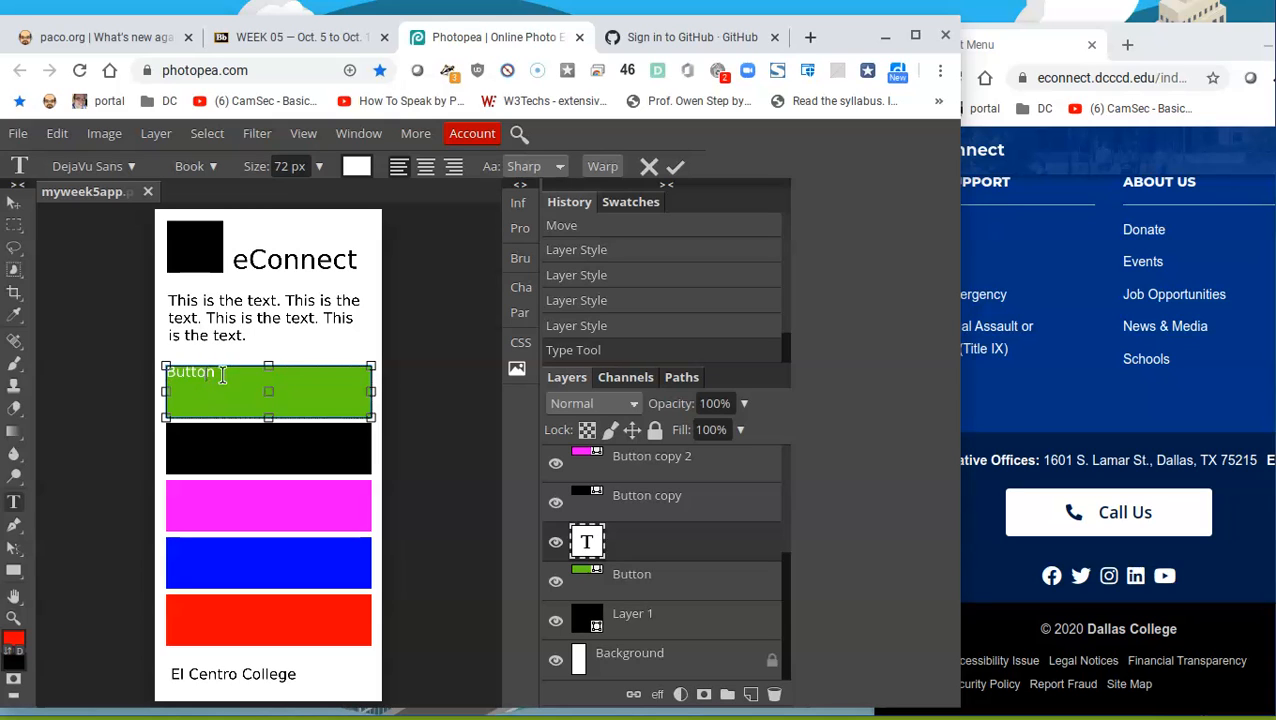
left_click_drag(689, 592, 574, 536)
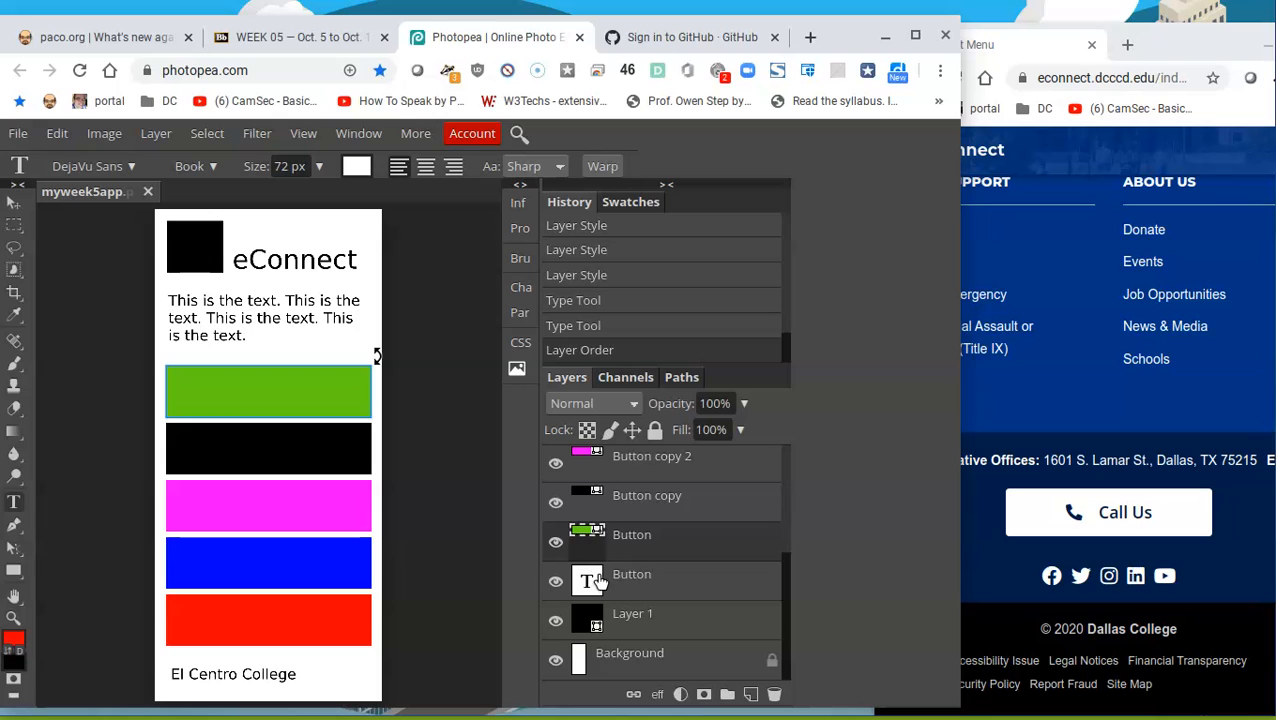
left_click_drag(651, 584, 666, 530)
left_click(193, 373)
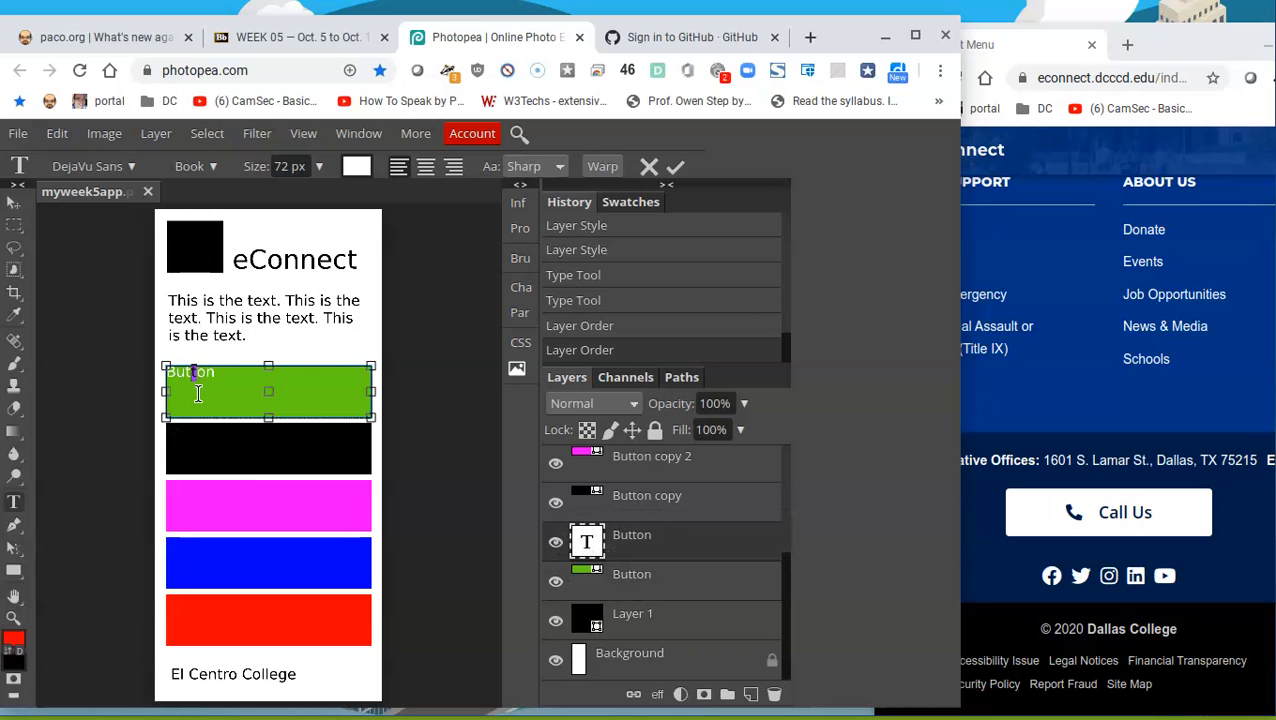
Step: Move the "Button" label from the green bar's upper-left corner further into the bar, keeping the bar in place
left_click(14, 201)
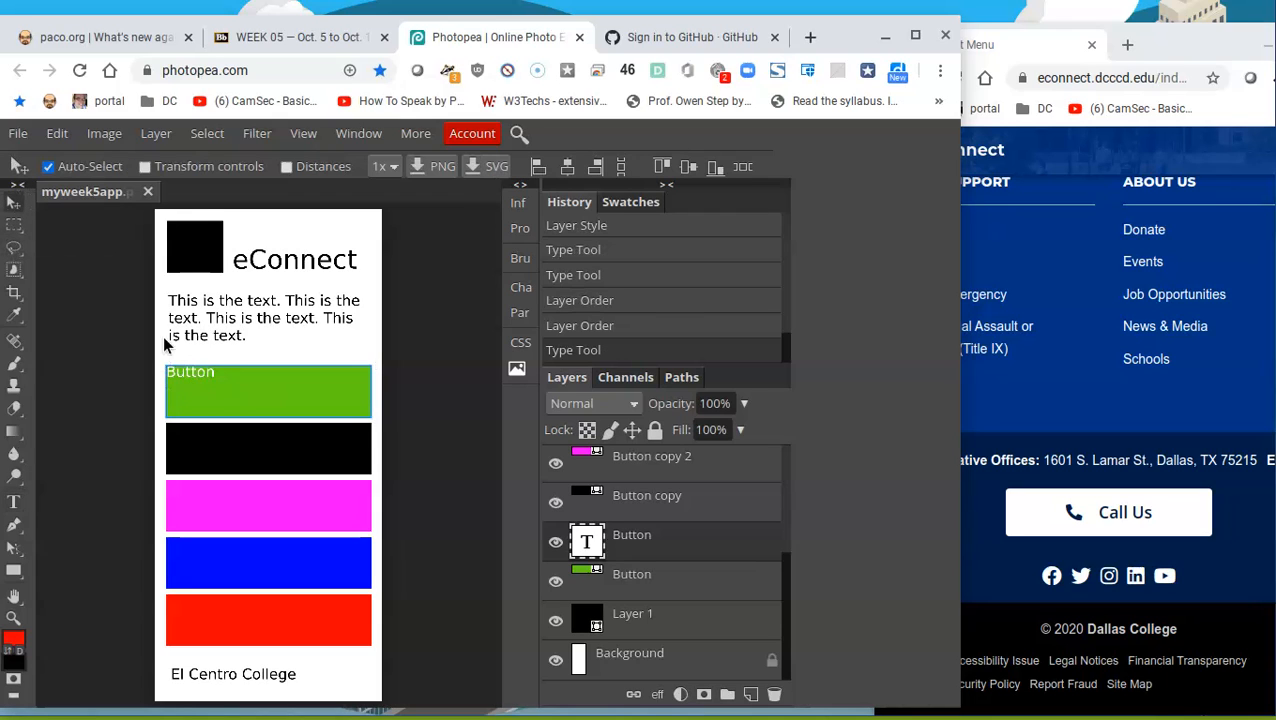
left_click_drag(200, 377, 235, 387)
key("ctrl+z")
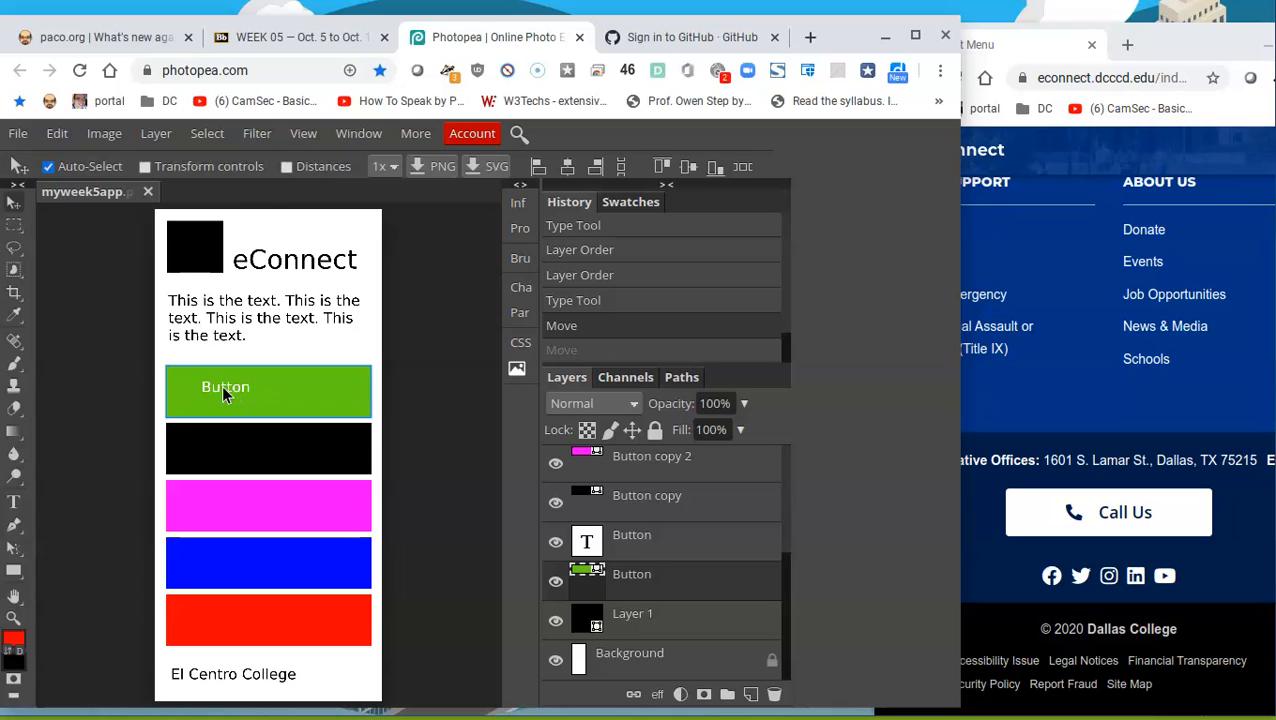
left_click(232, 398)
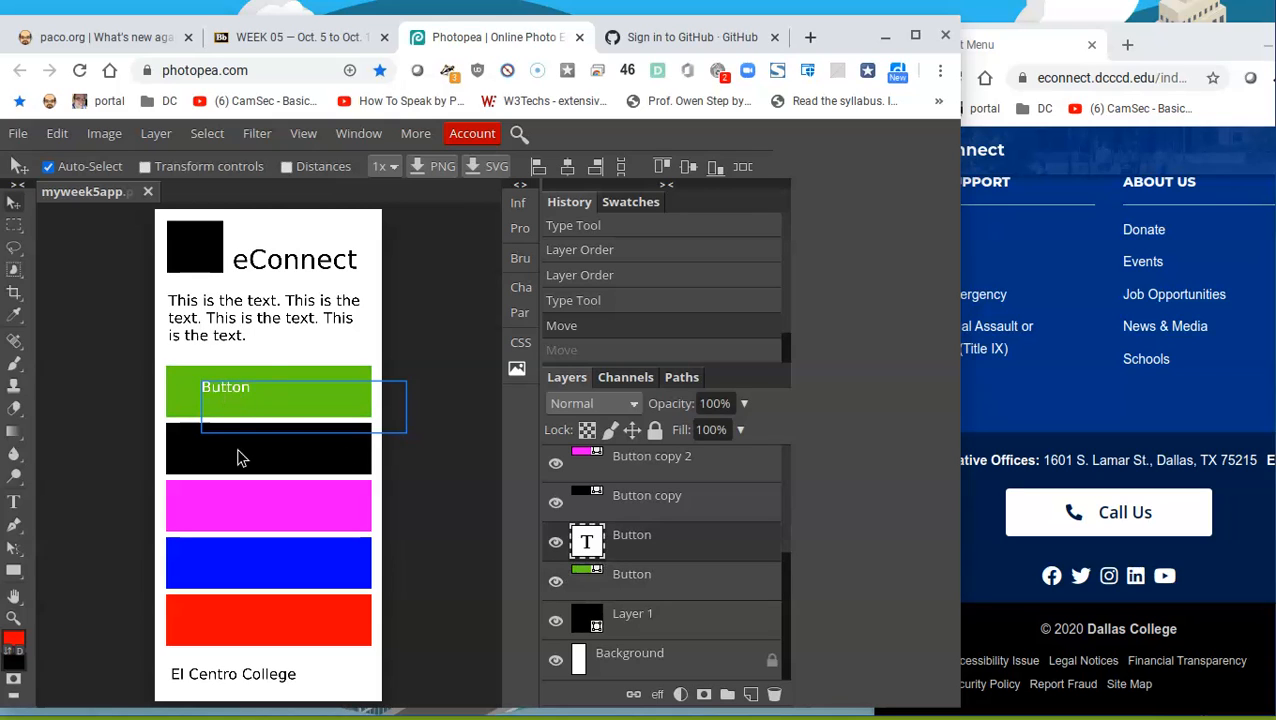
Step: Save the design as the PSD file myweek5app.psd in the ARTV-2470 folder of My Drive
left_click(282, 332)
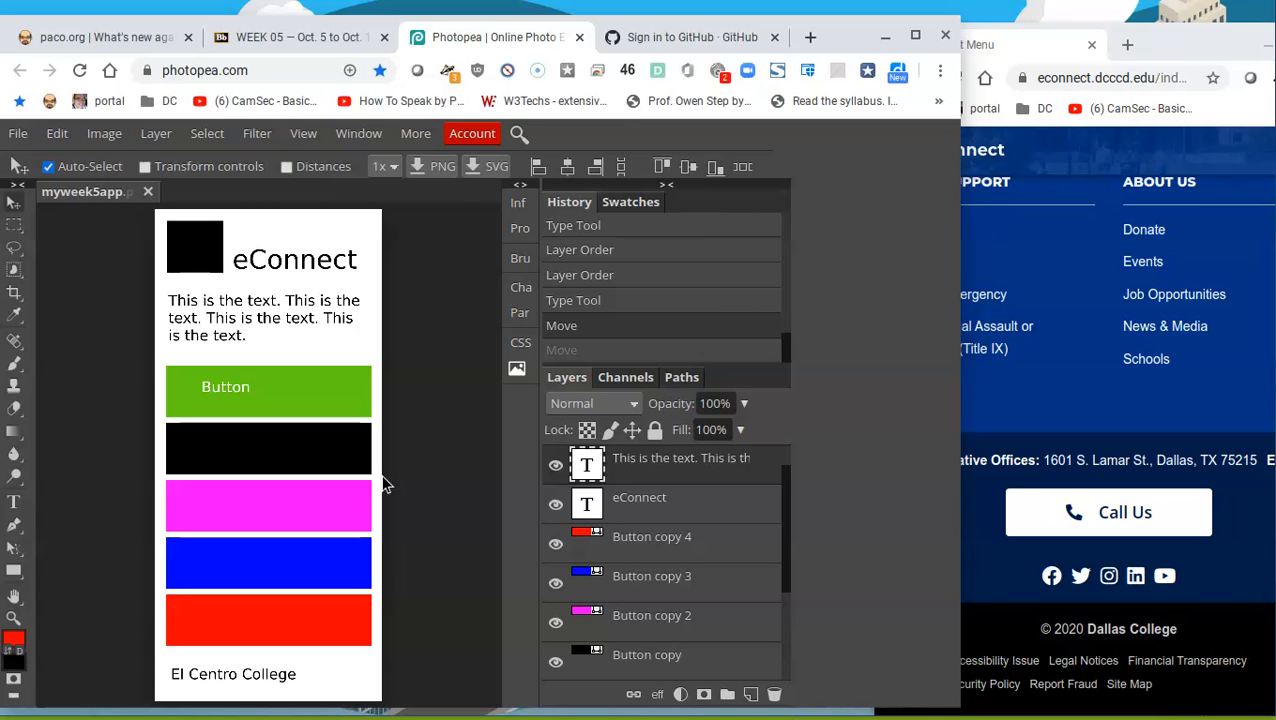
left_click(18, 133)
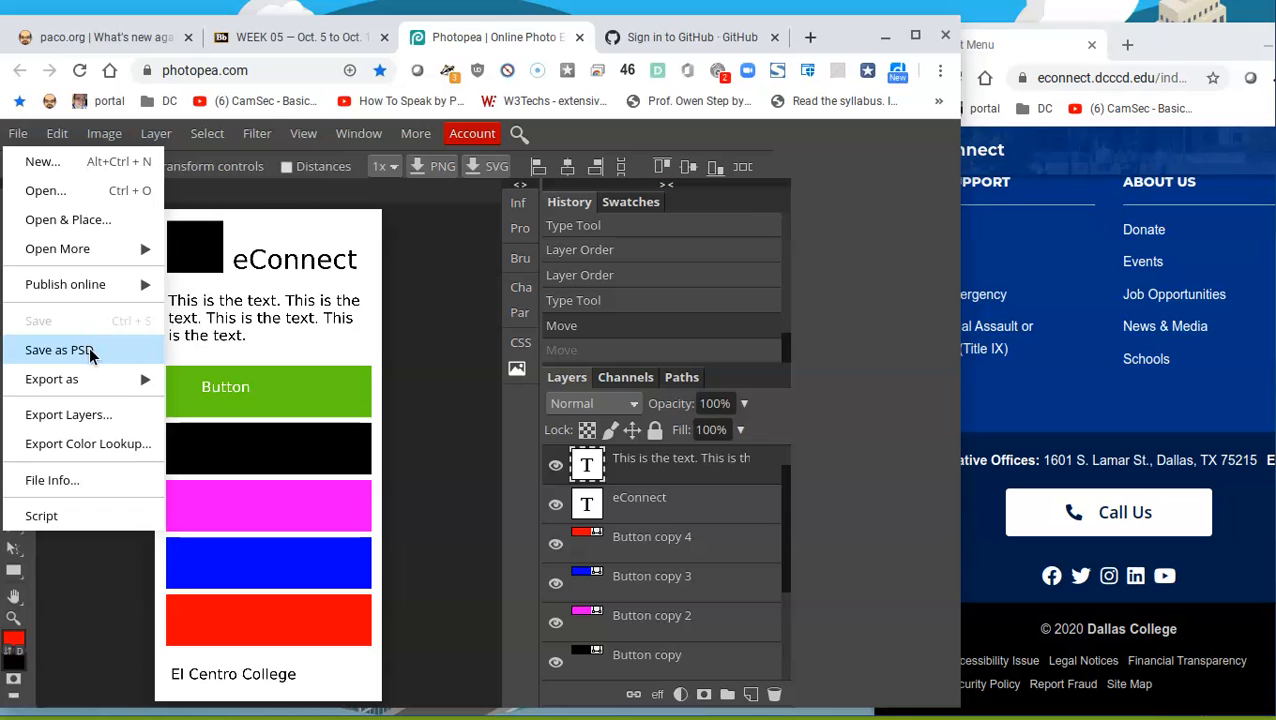
left_click(60, 350)
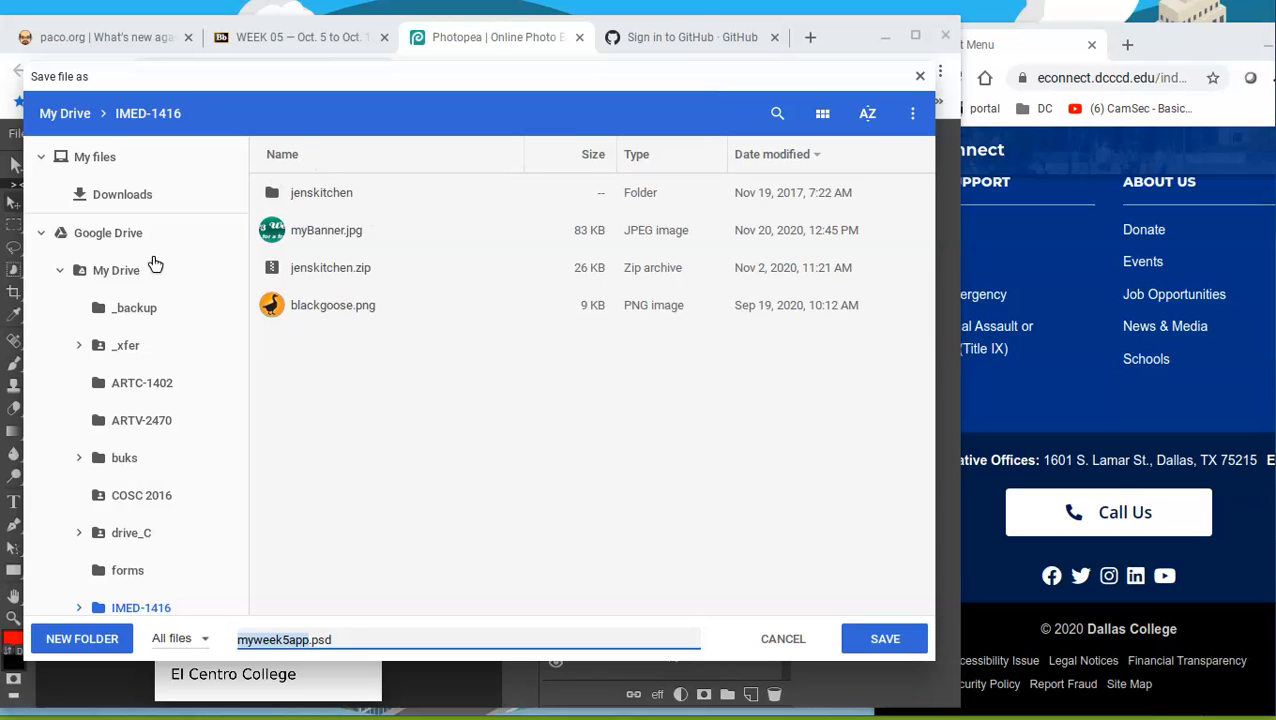
left_click(155, 430)
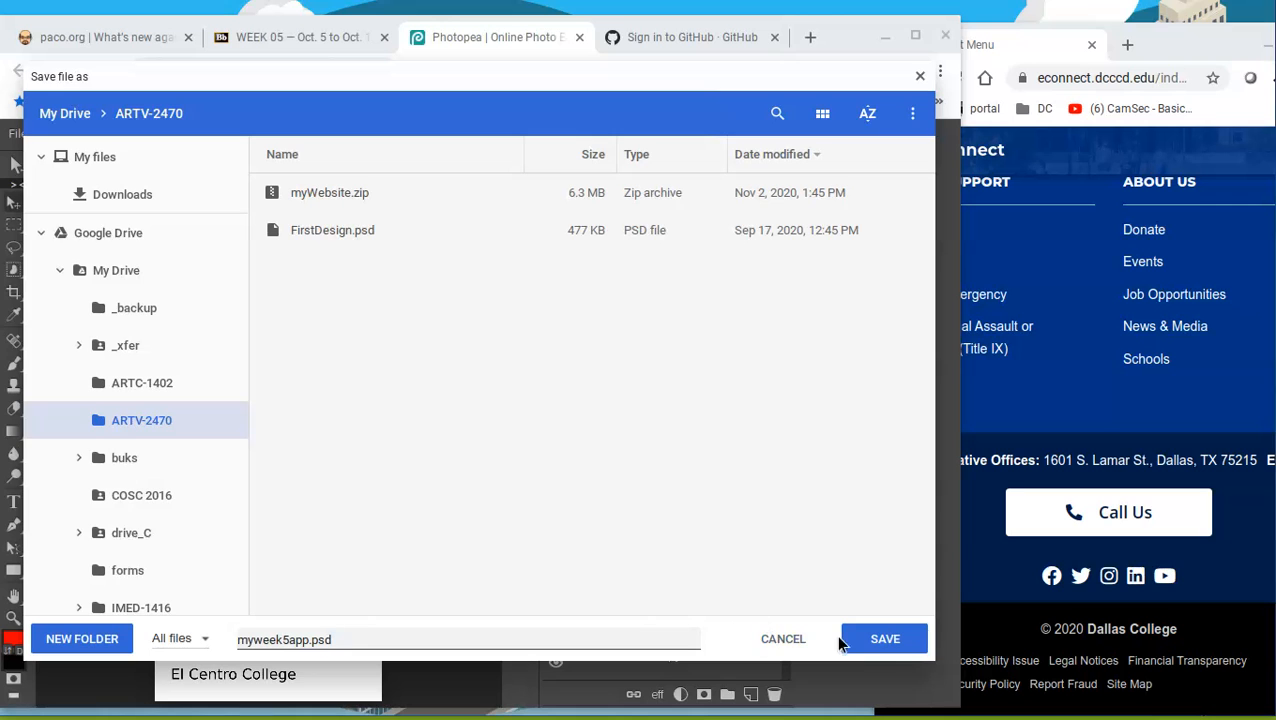
left_click(899, 645)
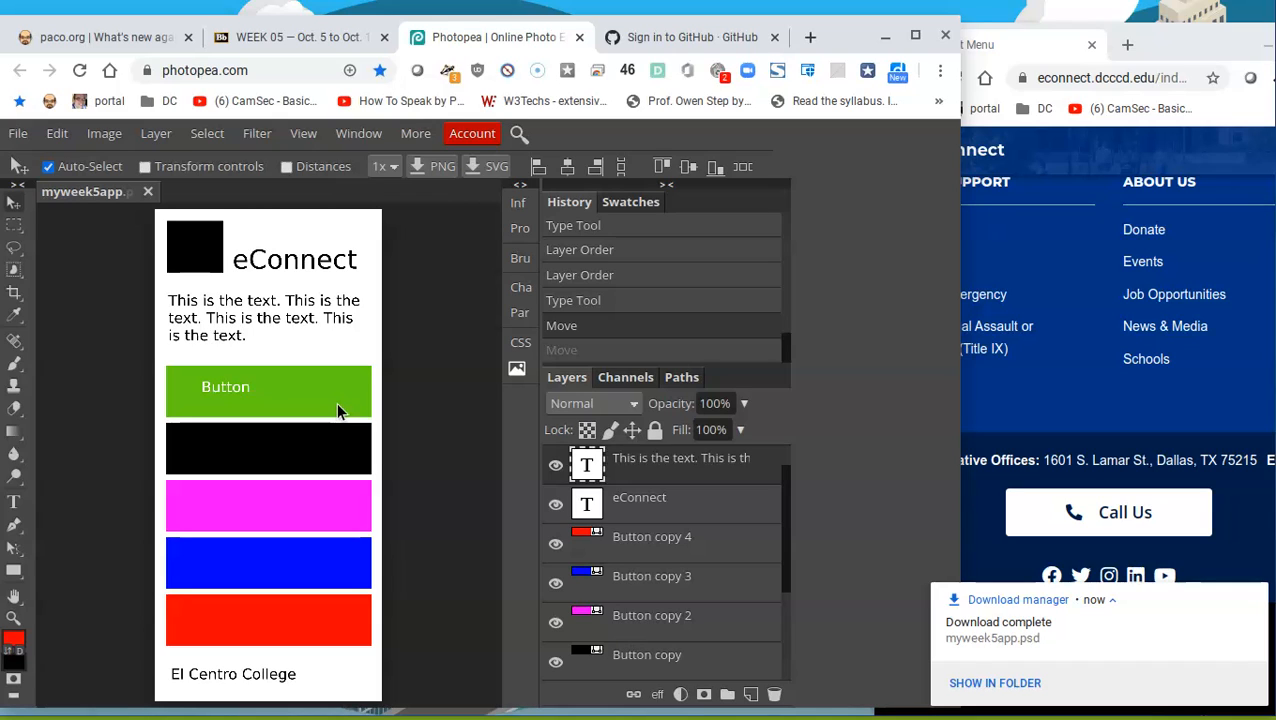
Step: Export the design as a JPG at 100% quality, saved as myweek5app.jpg in the ARTV-2470 folder
left_click(18, 136)
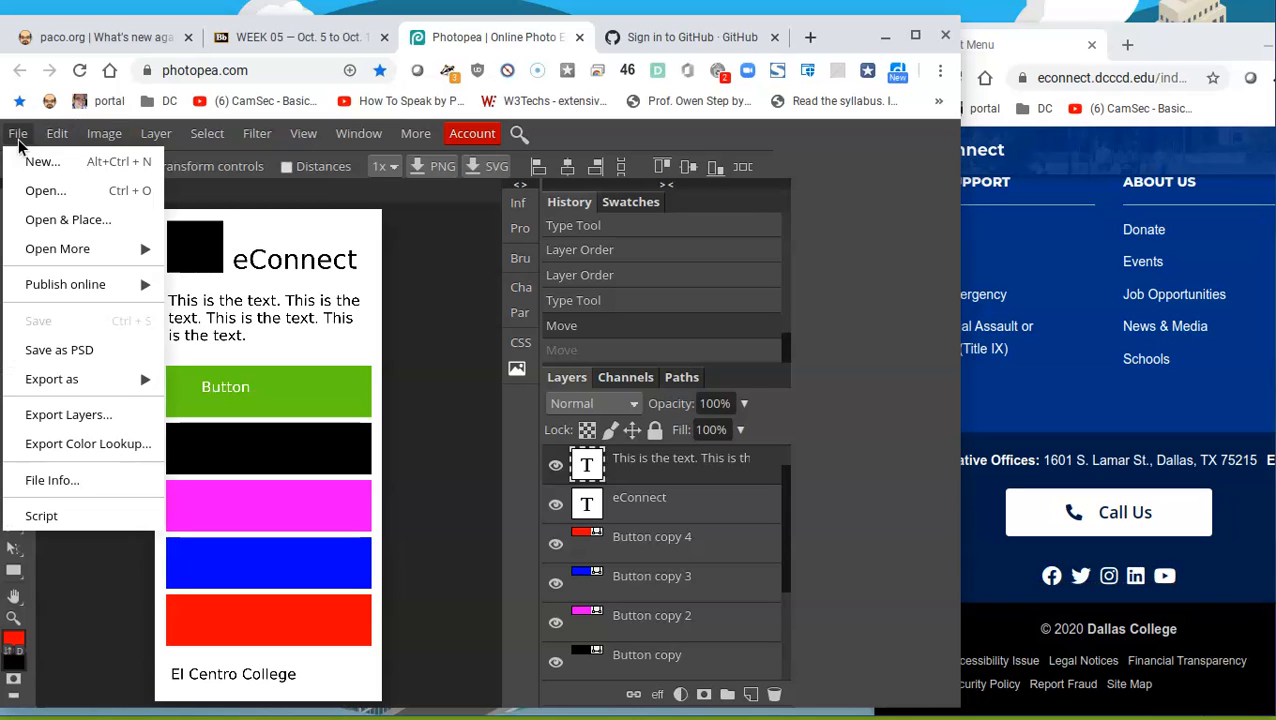
mouse_move(79, 388)
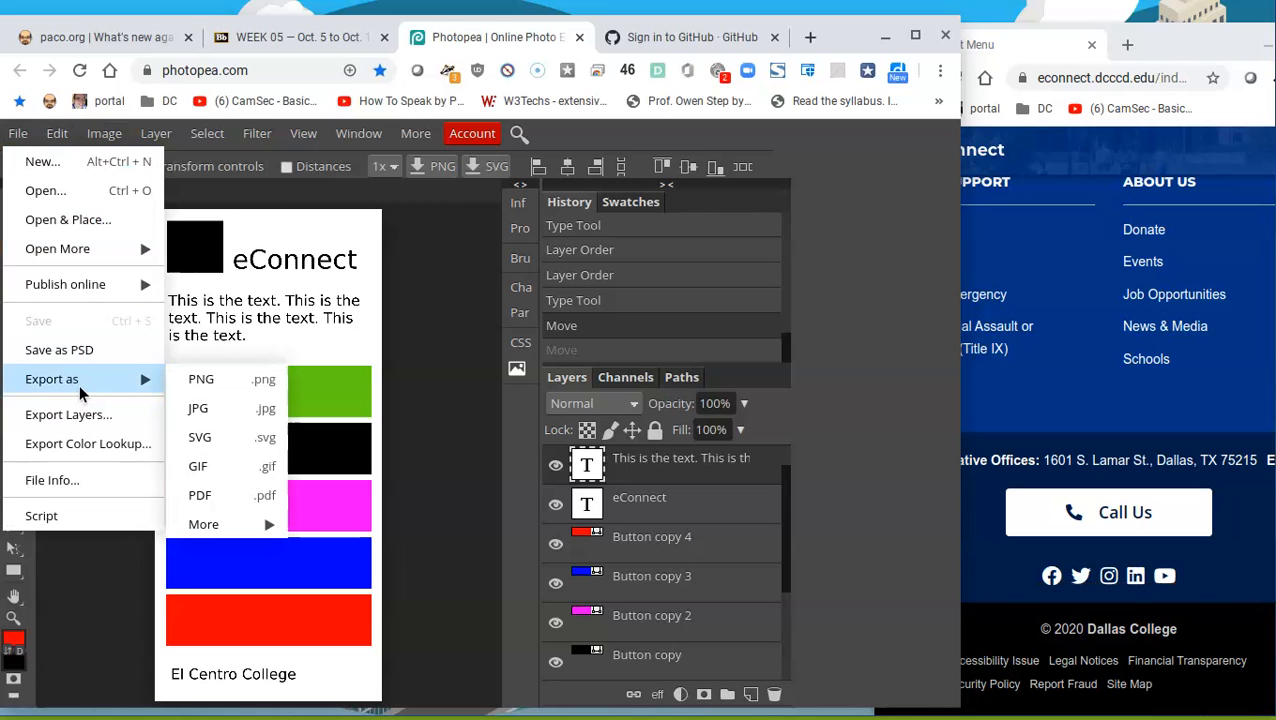
left_click(212, 398)
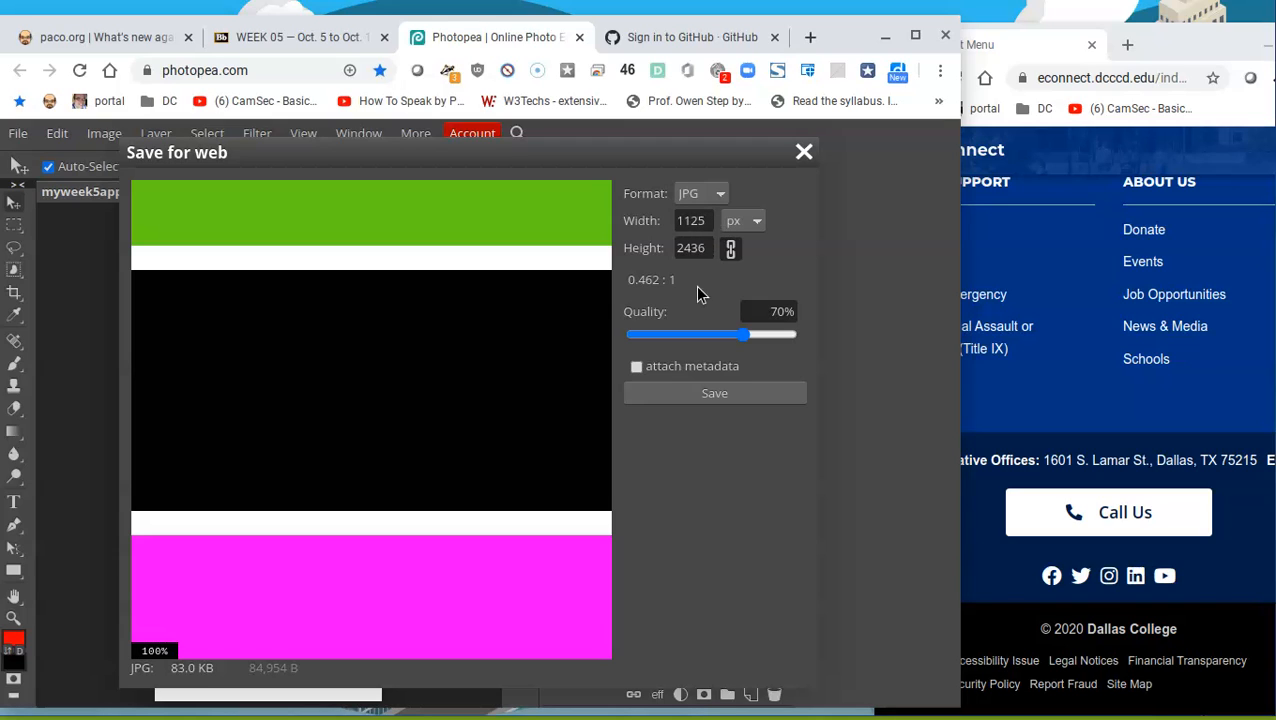
left_click_drag(783, 311, 797, 300)
key("BackSpace")
key("BackSpace")
key("BackSpace")
type("100")
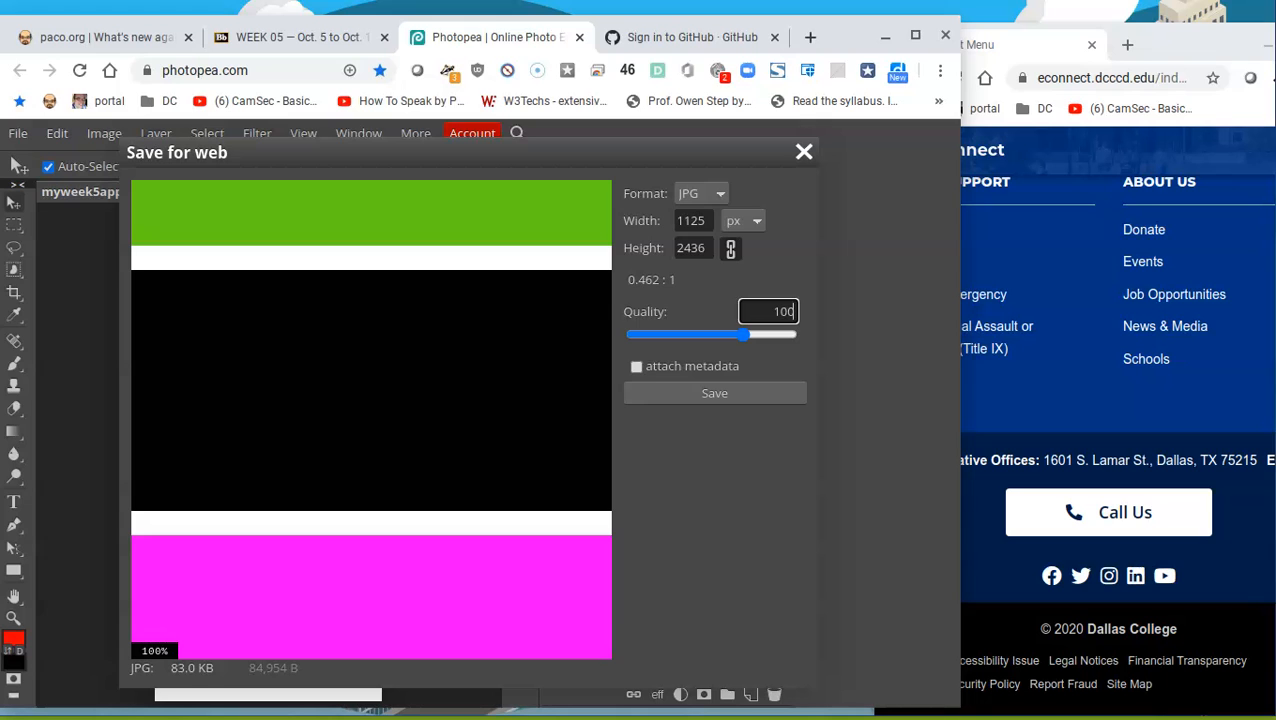
left_click(747, 392)
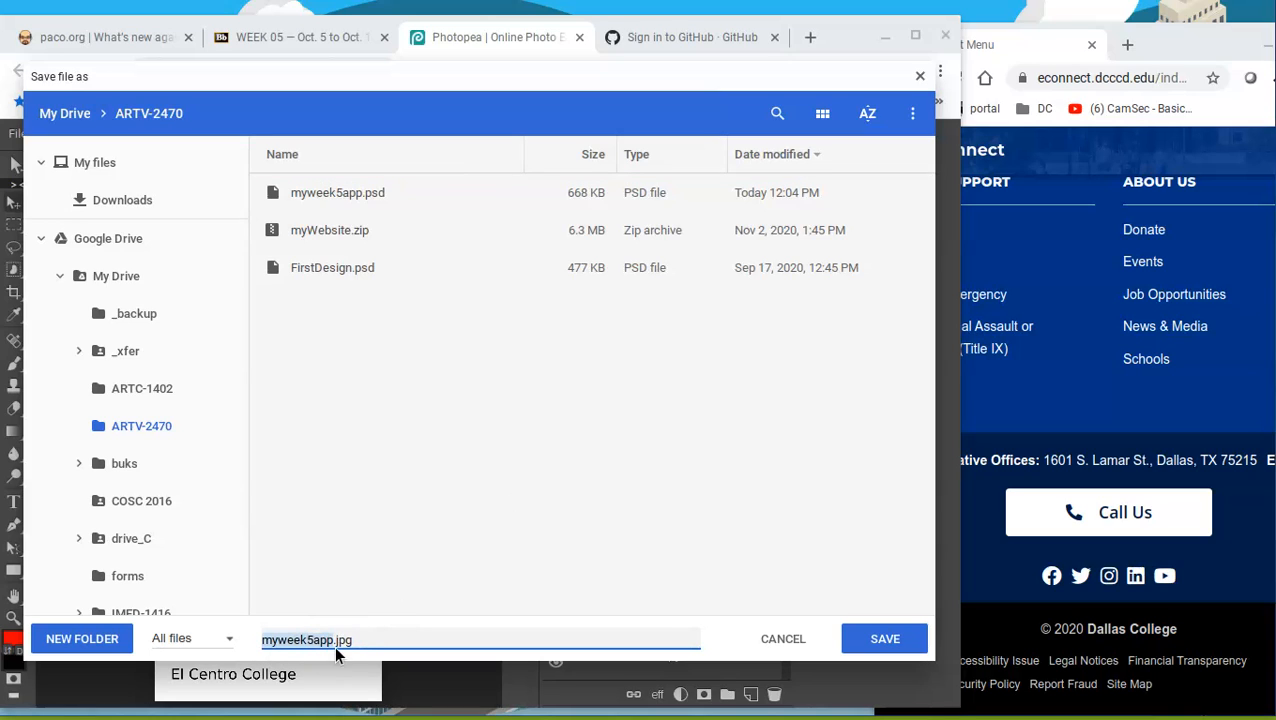
left_click(885, 638)
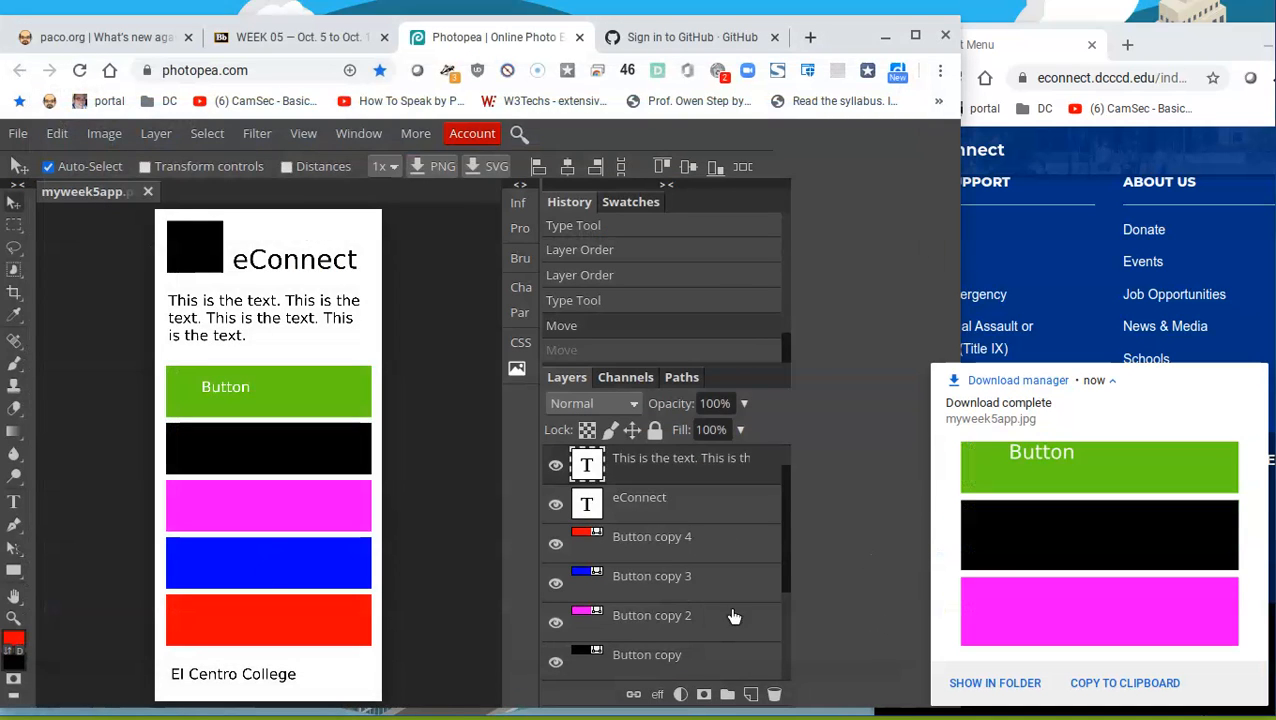